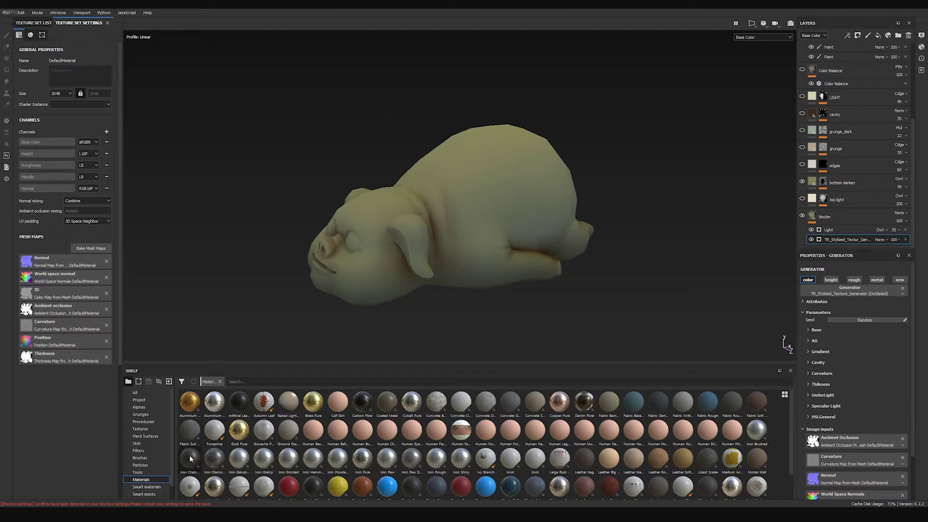
Browse through the brushes available in the shelf.
left_click(146, 458)
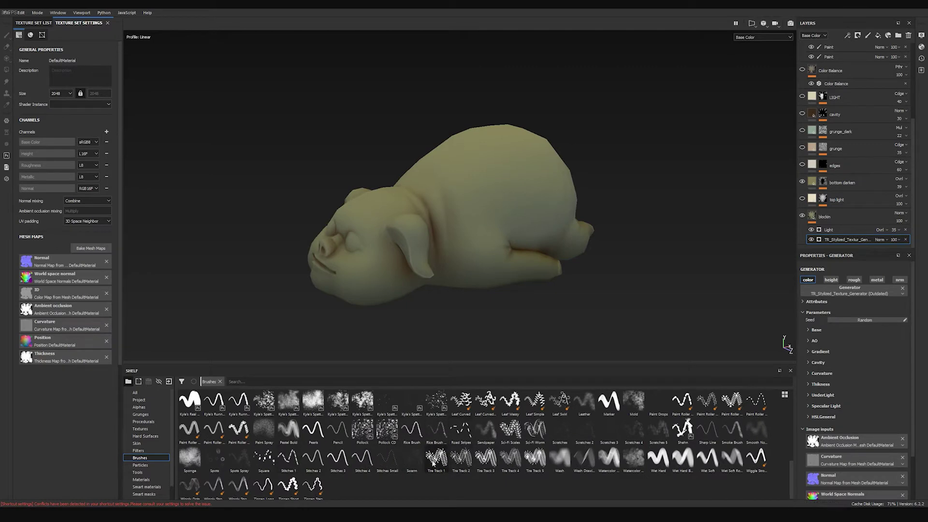
mouse_move(623, 441)
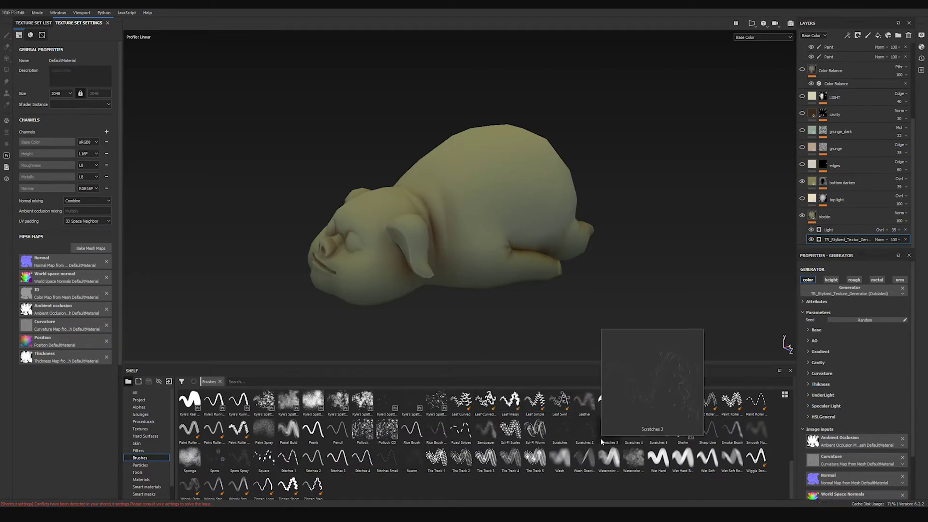
scroll(791, 463, "up", 1)
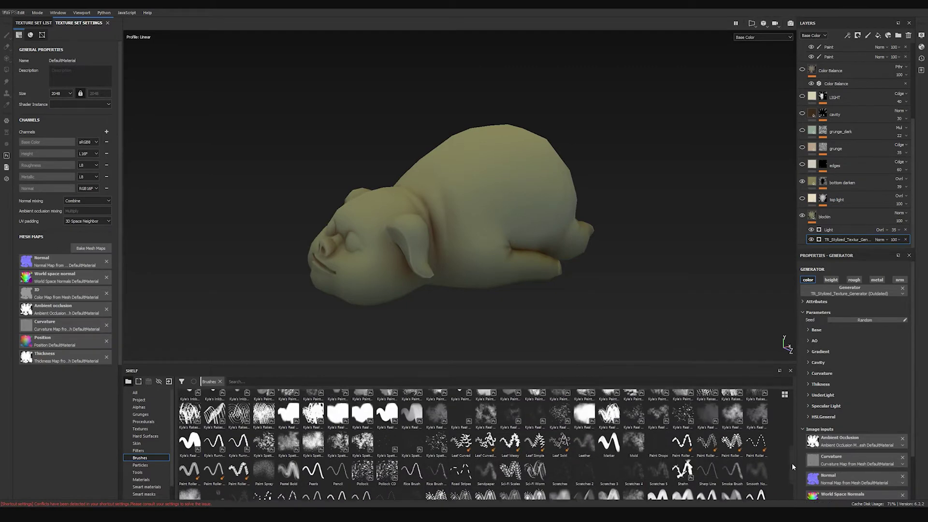
left_click_drag(792, 462, 786, 409)
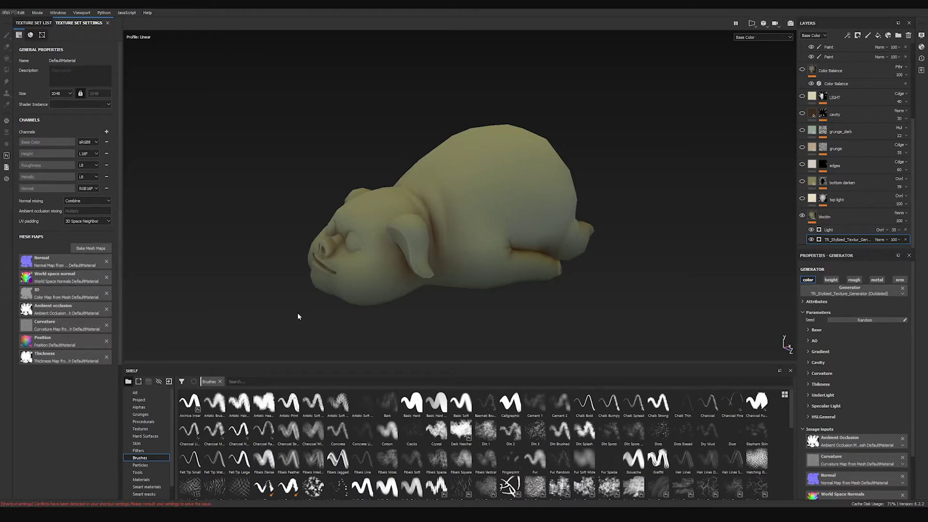
Review the mesh map baking parameters, including curvature, normal, ambient occlusion, position and thickness, and close the baking settings without baking.
left_click(91, 249)
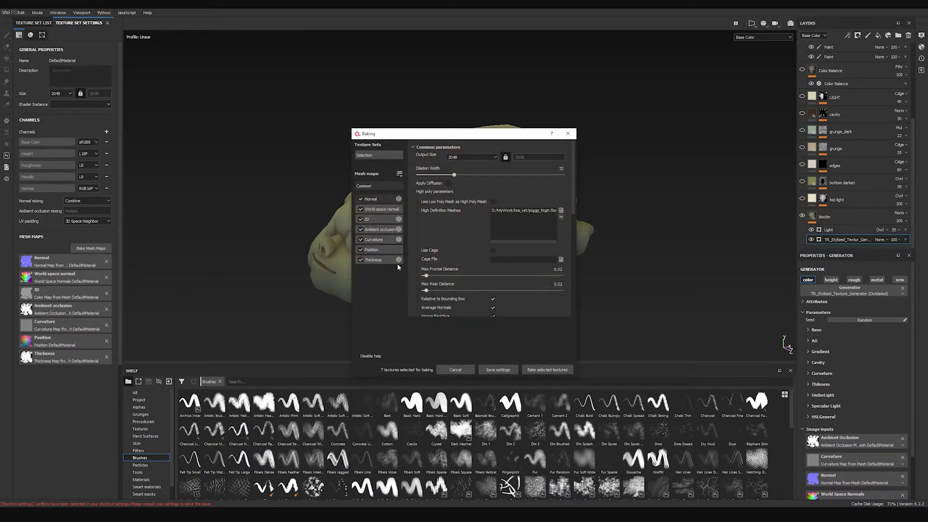
left_click(375, 242)
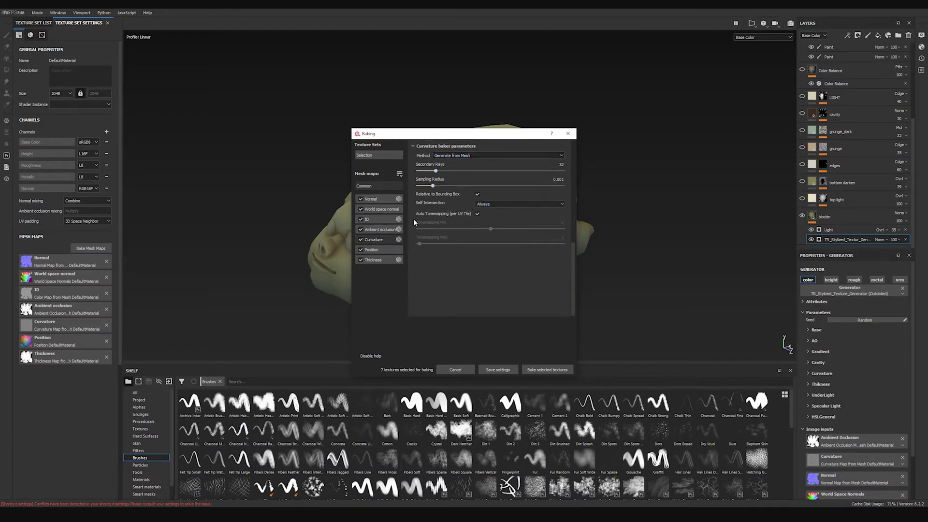
left_click(381, 210)
left_click(372, 219)
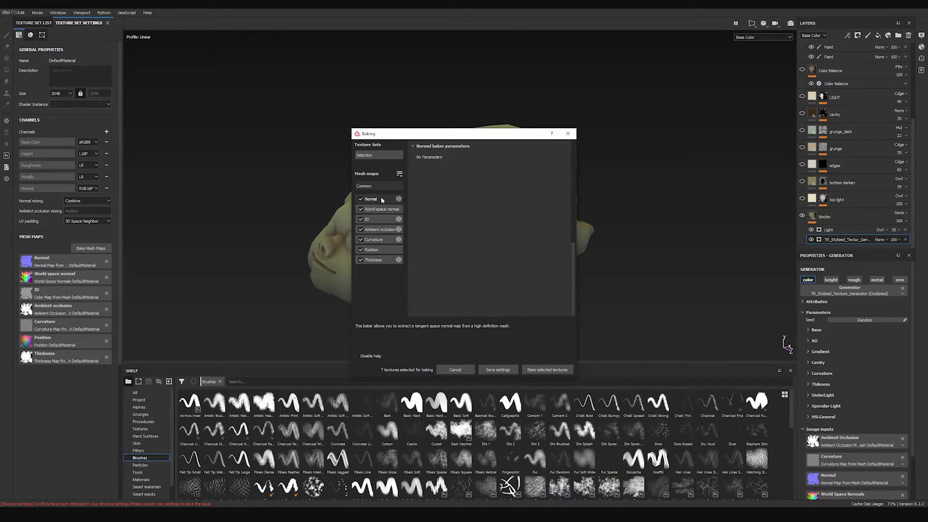
left_click(382, 230)
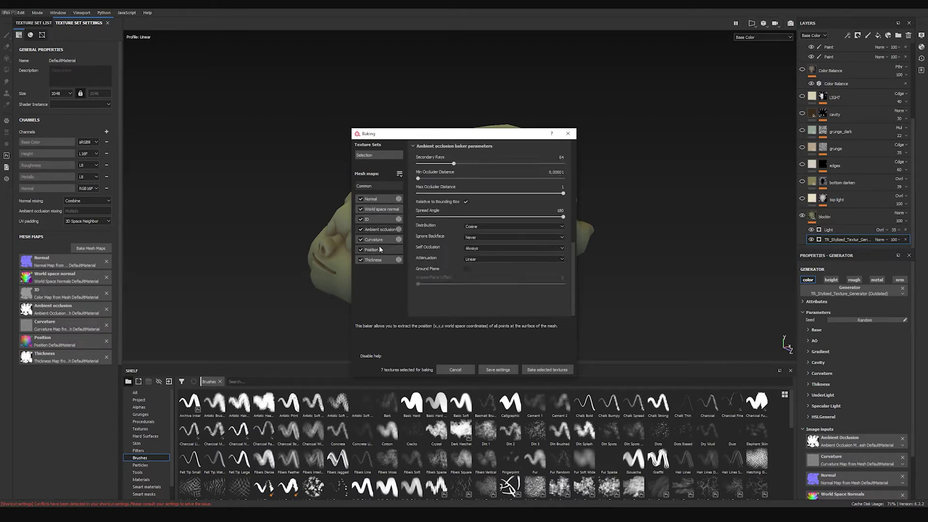
left_click(379, 248)
left_click(382, 259)
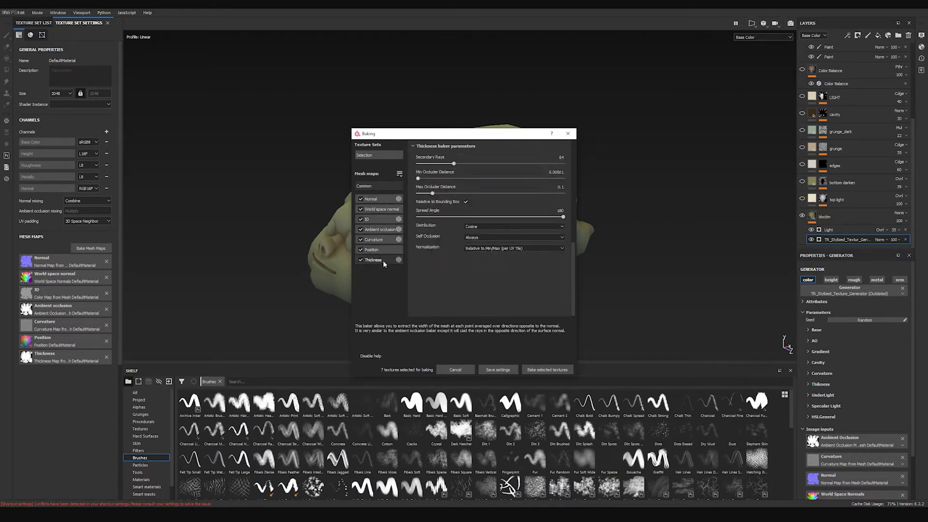
left_click(375, 250)
left_click(378, 239)
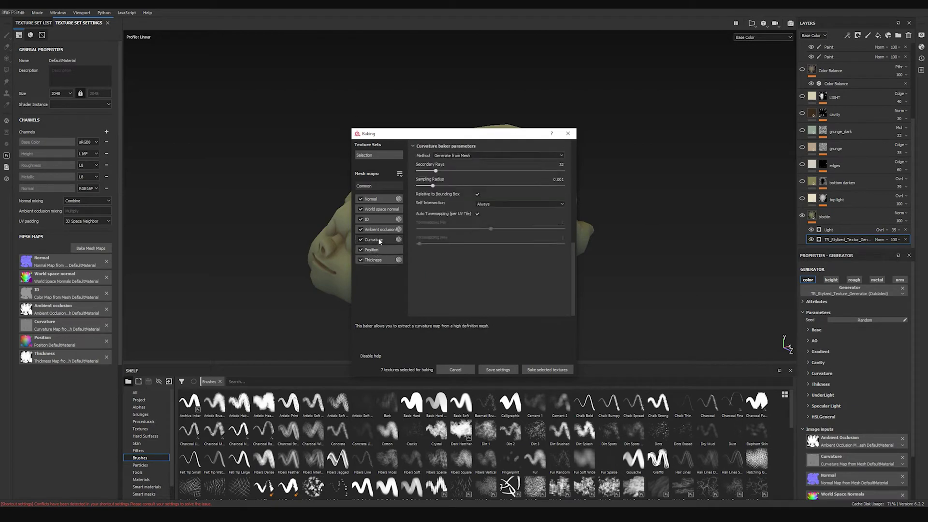
left_click(568, 134)
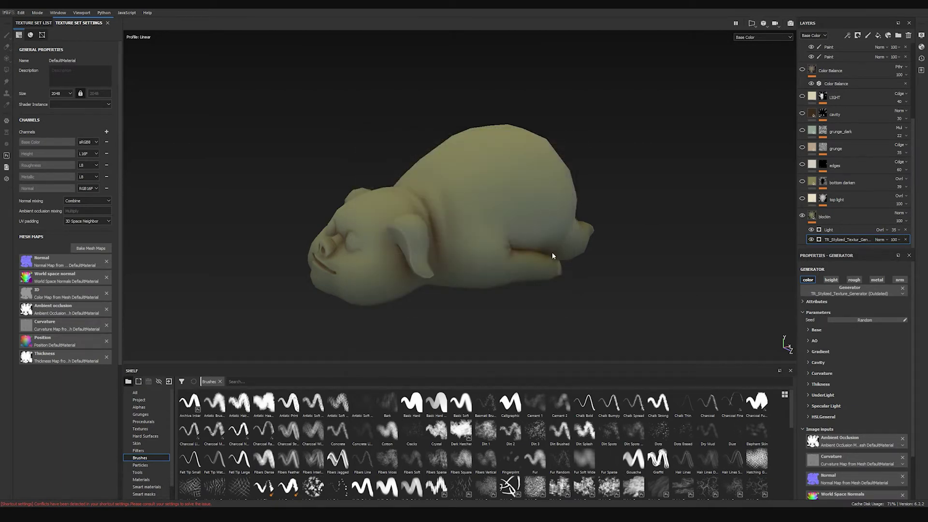
left_click_drag(547, 264, 572, 295, "alt")
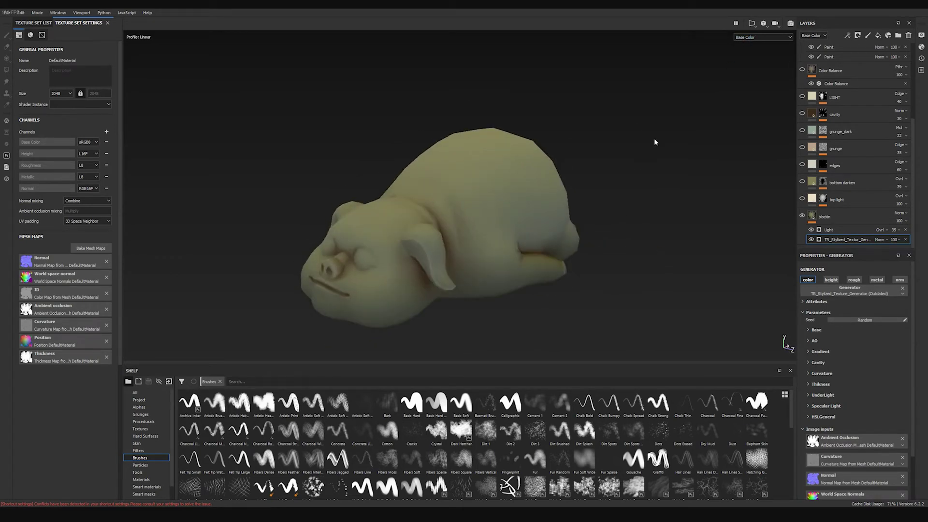
left_click_drag(603, 186, 412, 221, "alt")
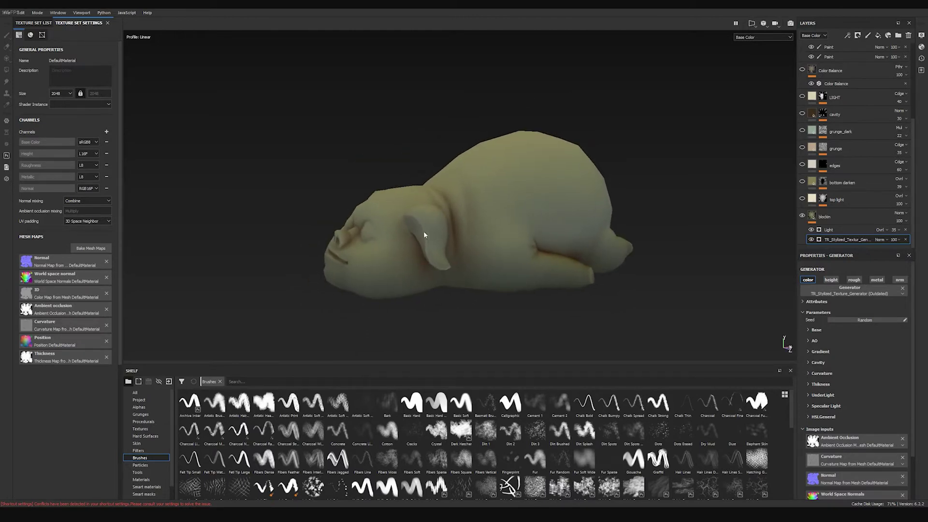
left_click_drag(523, 230, 570, 220, "alt")
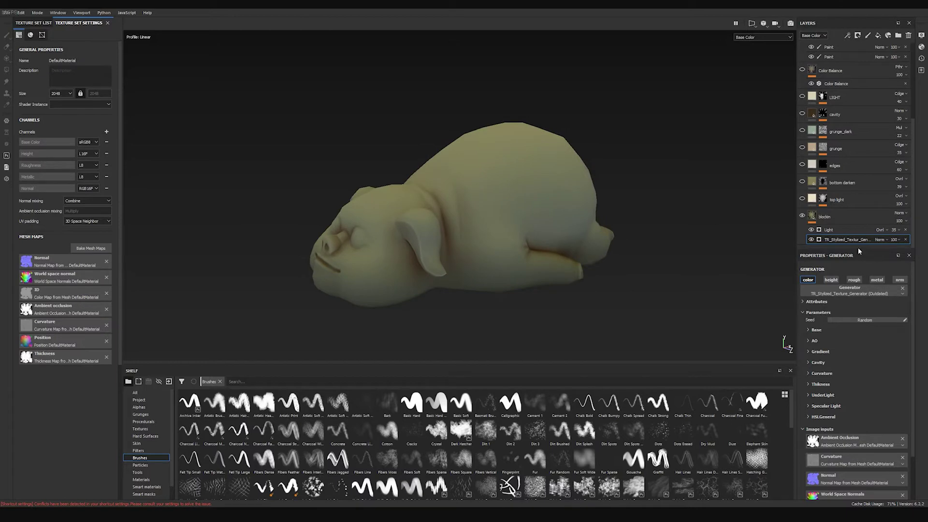
Show all shelf resources, view the Stylized Texture Generator for Substance Painter page on ArtStation in the browser, and return to Substance Painter.
left_click(145, 393)
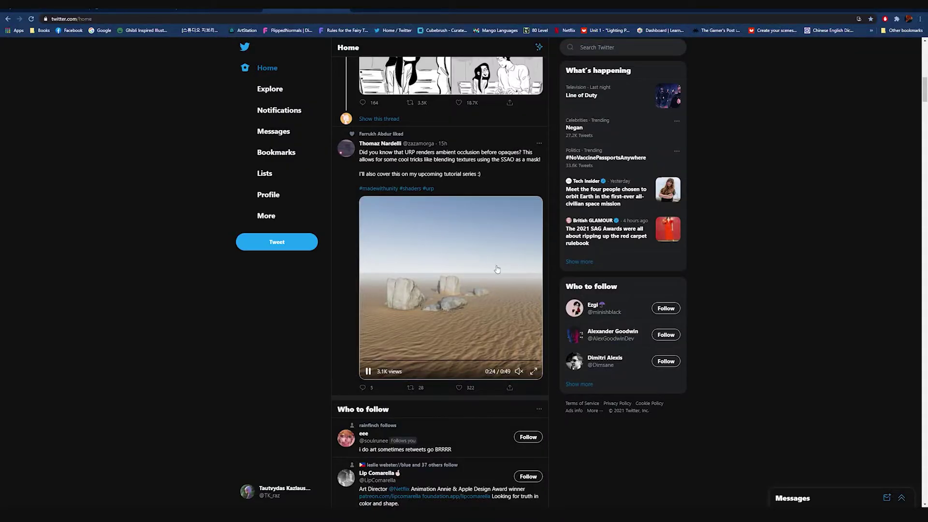
left_click(203, 8)
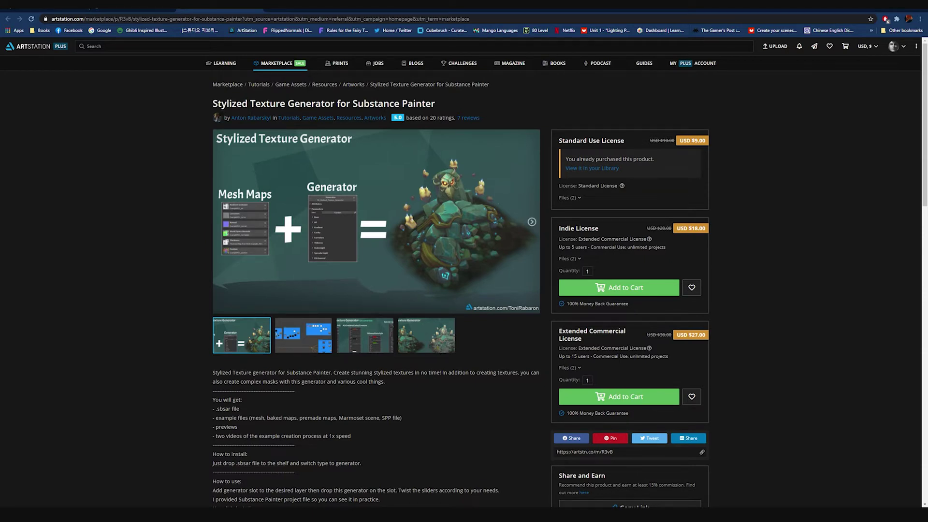
key("alt+Tab")
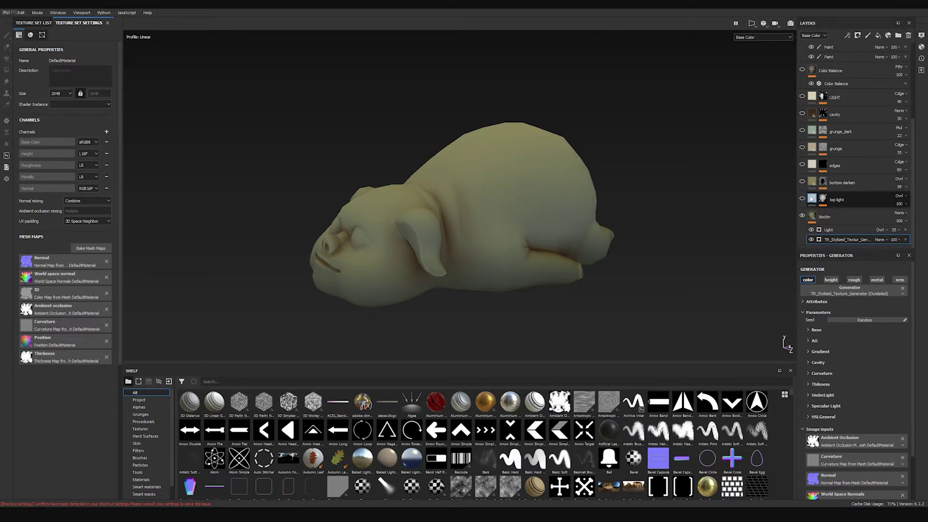
Open the stylized texture generator on the blockin layer and expand its Base and AO parameters.
left_click(821, 199)
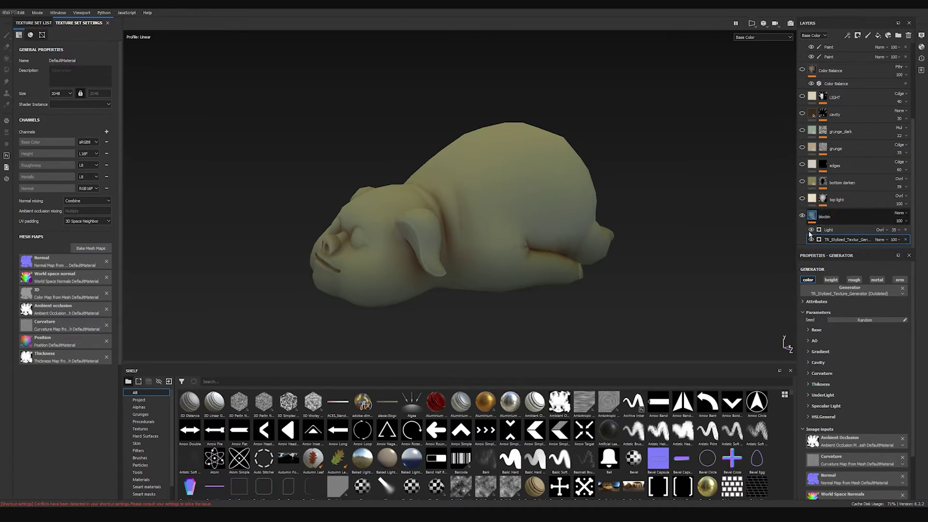
left_click(831, 218)
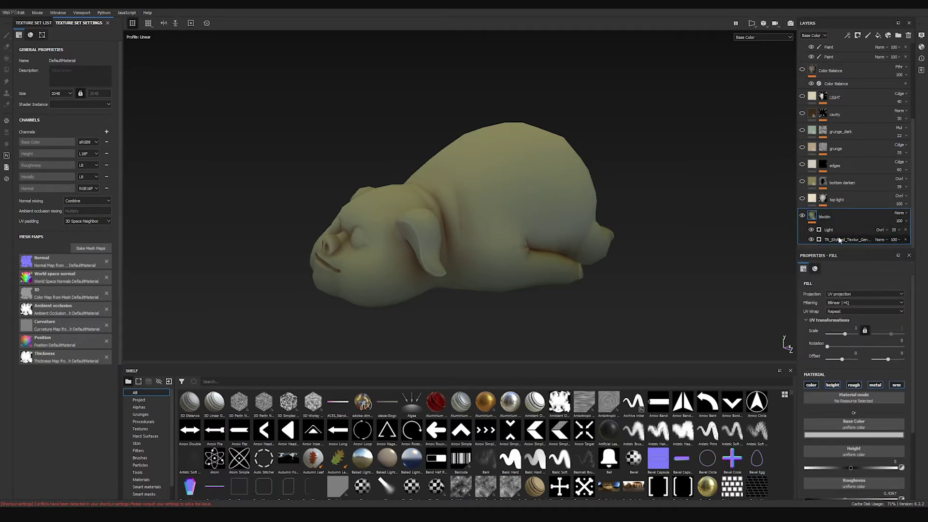
left_click(835, 240)
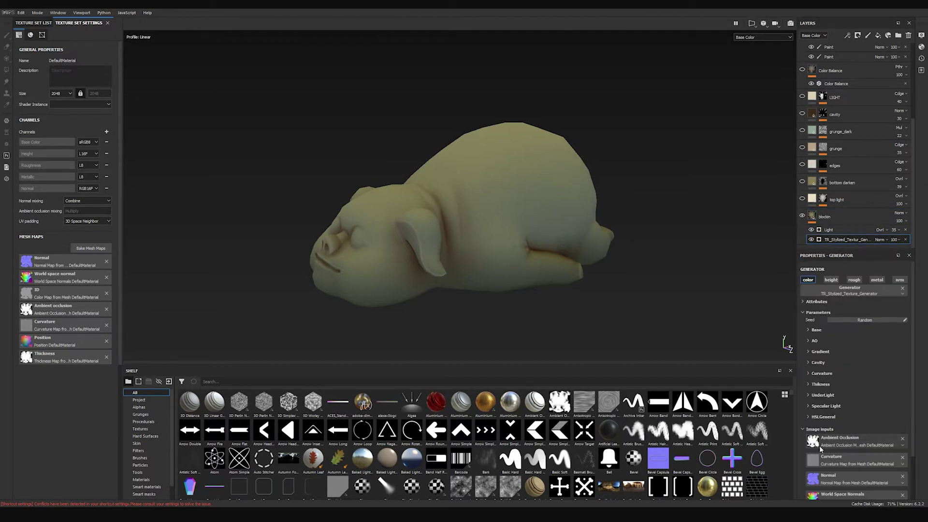
left_click(807, 342)
left_click(813, 331)
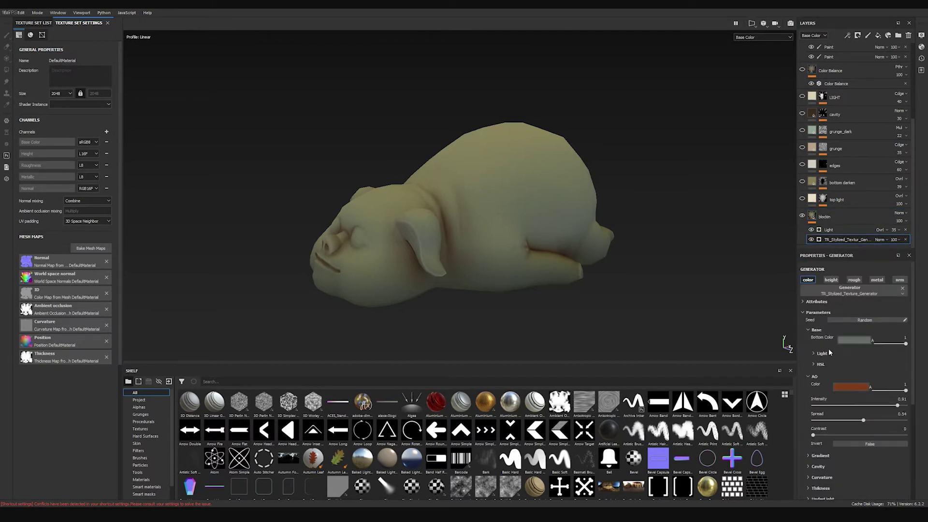
scroll(831, 329, "down", 2)
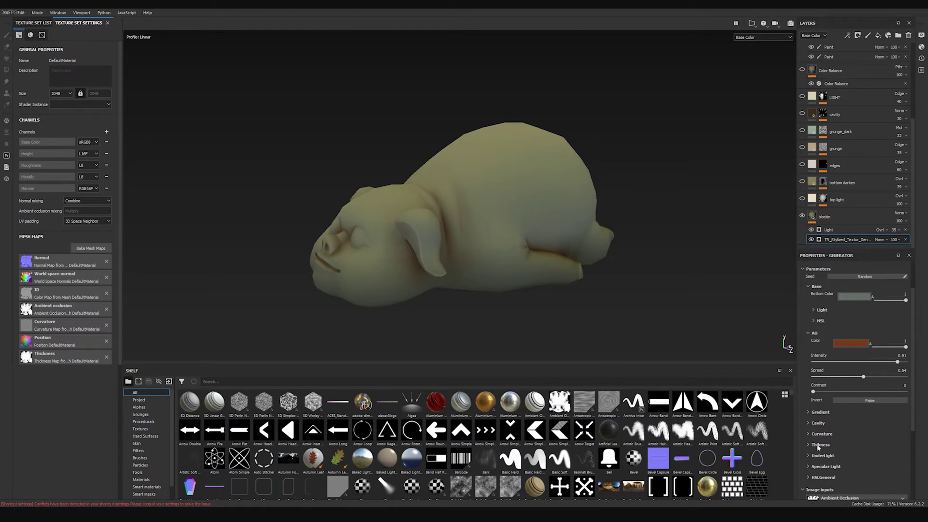
Try a green Bottom Color and lower alphas for the base and AO colors in the generator, undoing the changes.
left_click(850, 295)
left_click_drag(865, 316, 844, 341)
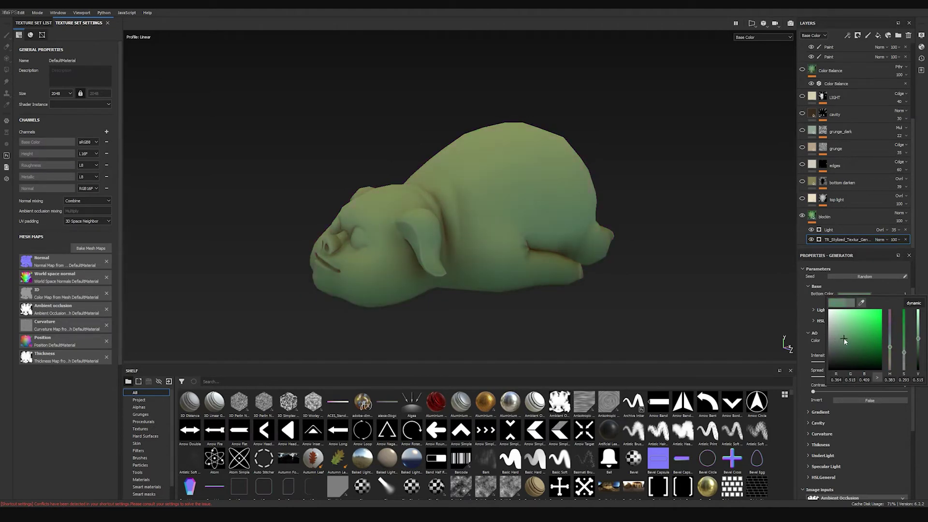
left_click(800, 294)
mouse_move(905, 300)
left_mouse_down()
mouse_move(871, 302)
mouse_move(898, 301)
left_mouse_up()
key("ctrl+z")
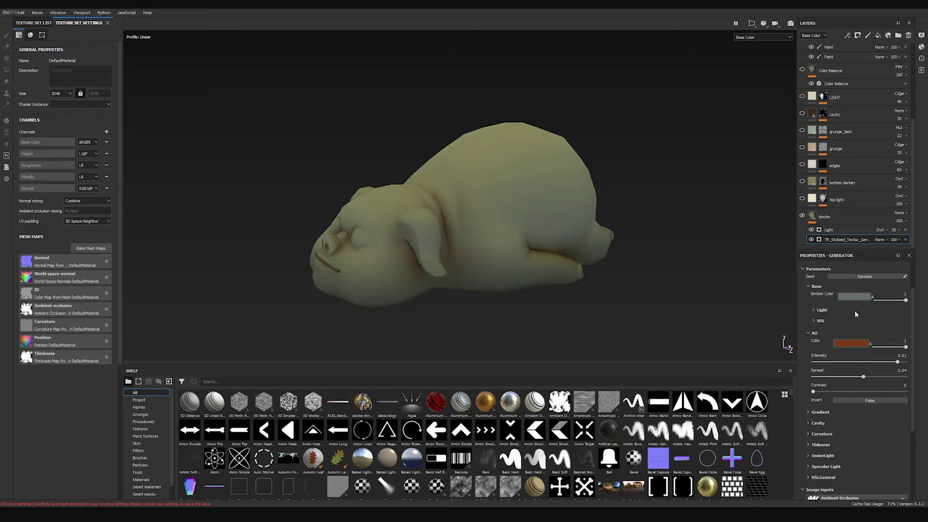
mouse_move(905, 347)
left_mouse_down()
mouse_move(848, 347)
mouse_move(922, 345)
mouse_move(872, 345)
left_mouse_up()
key("ctrl+z")
Open the Light generator on the blockin layer and toggle its visibility to compare the model with and without it.
left_click_drag(656, 221, 686, 226, "alt")
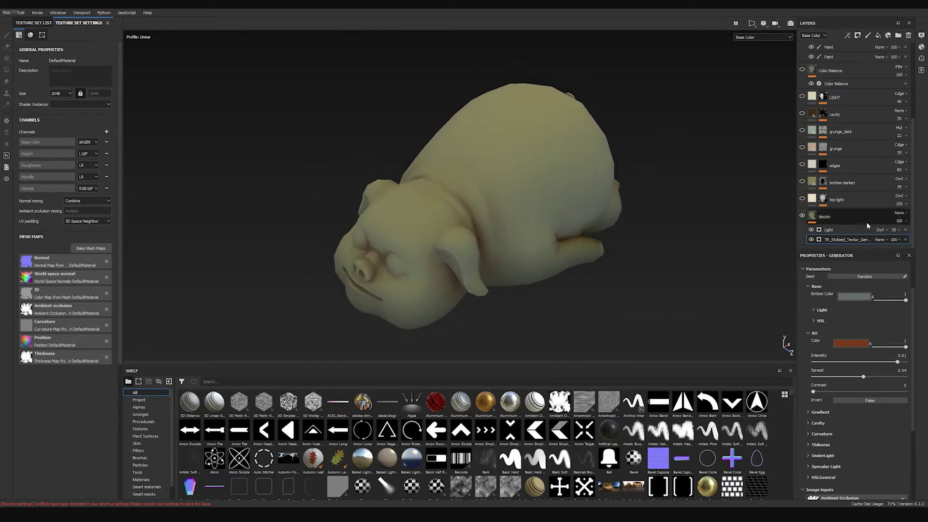
left_click(849, 229)
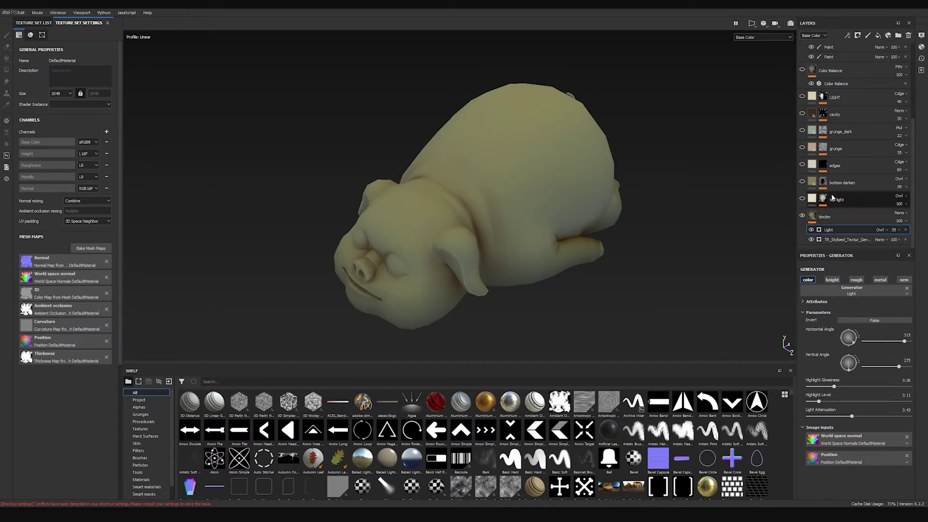
left_click(811, 230)
mouse_move(659, 233)
left_mouse_down("alt")
mouse_move(690, 212)
mouse_move(679, 218)
mouse_move(688, 224)
left_mouse_up("alt")
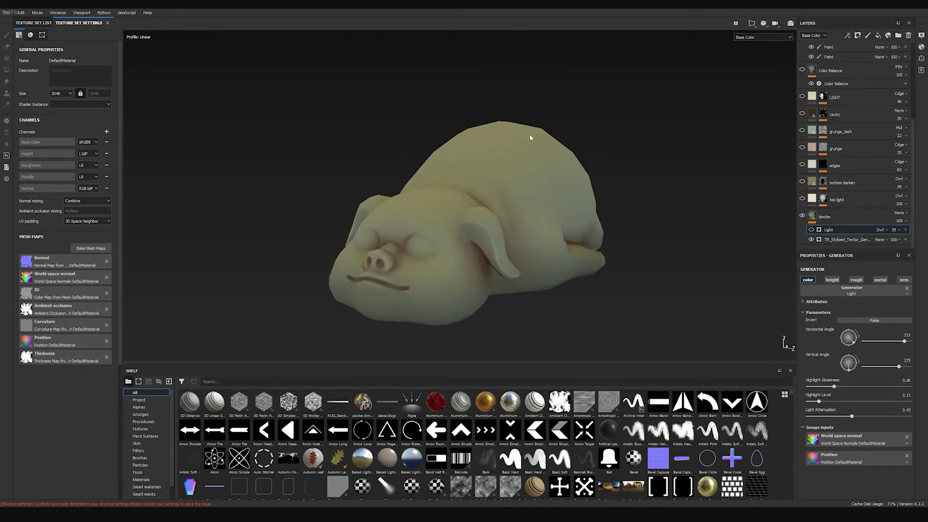
left_click(811, 229)
left_click(811, 230)
left_click(811, 230)
left_click(812, 229)
left_click(811, 229)
Examine the Light generator's shading on the pig from several sides and from above.
mouse_move(551, 293)
left_mouse_down("alt")
mouse_move(451, 266)
mouse_move(435, 190)
mouse_move(551, 313)
mouse_move(543, 310)
left_mouse_up("alt")
middle_click_drag(576, 223, 583, 263, "alt")
left_click_drag(487, 237, 503, 234, "alt")
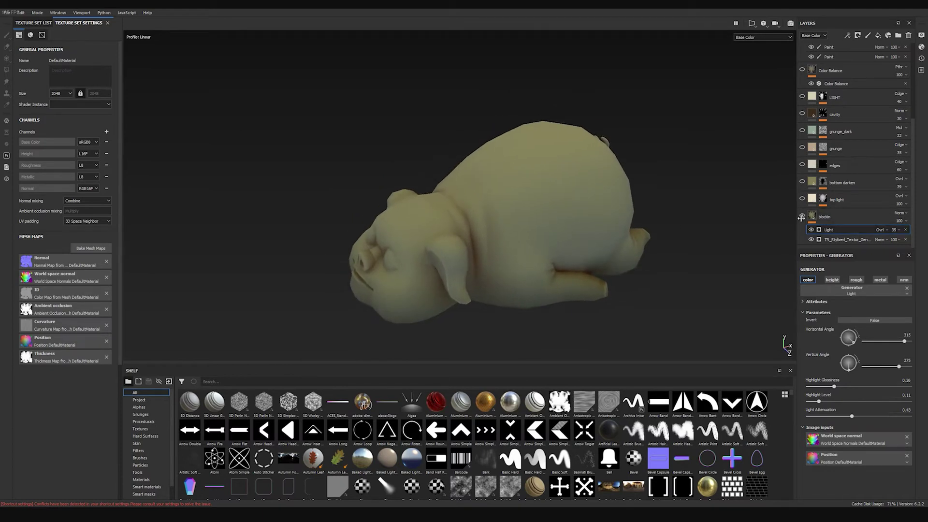
right_click_drag(569, 242, 547, 279, "alt")
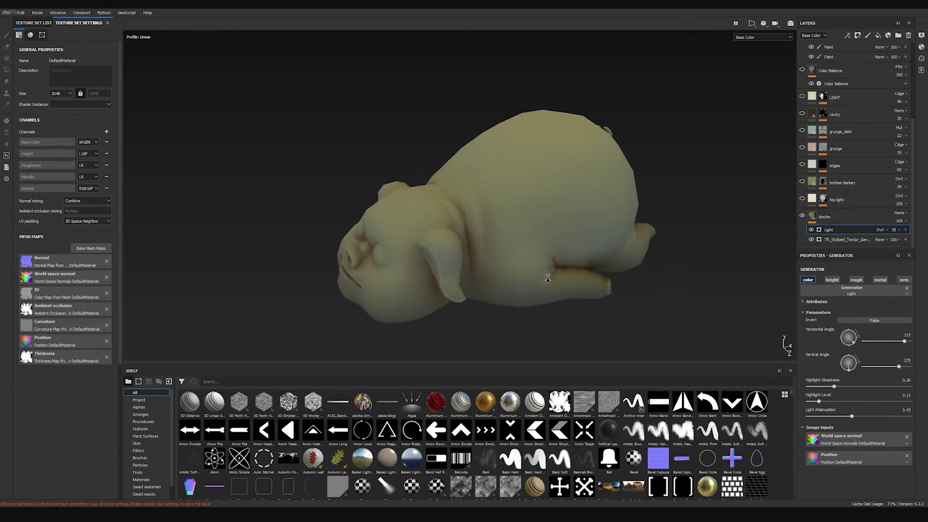
left_click_drag(464, 250, 402, 273, "alt")
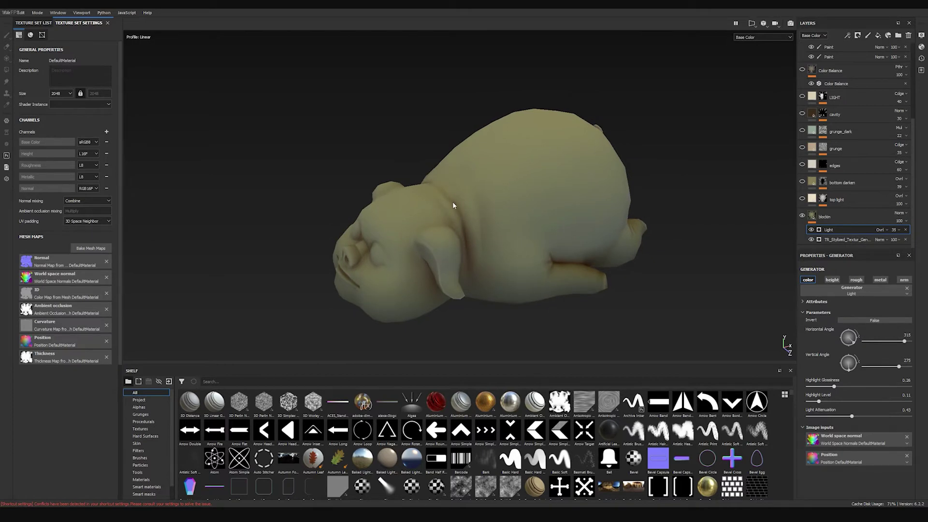
left_click_drag(360, 260, 520, 227, "alt")
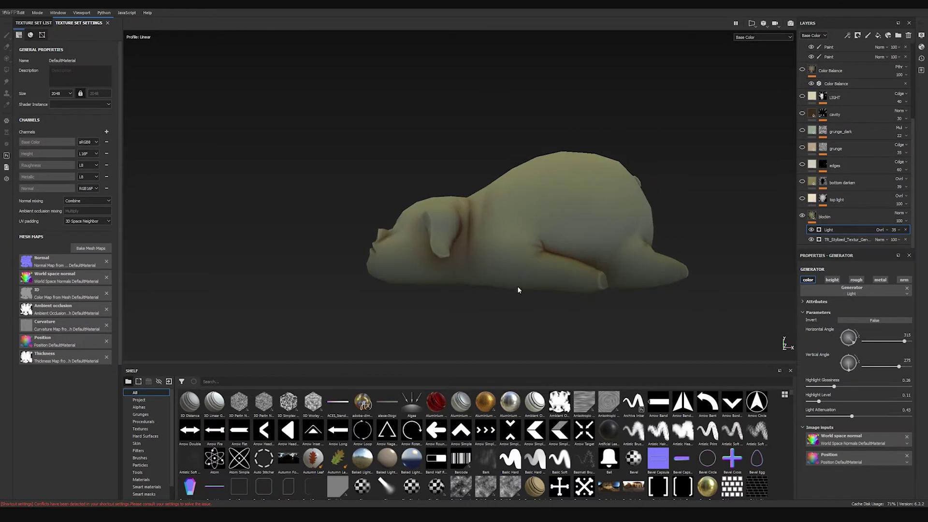
left_click_drag(529, 143, 583, 263, "alt")
left_click_drag(468, 246, 528, 230, "alt")
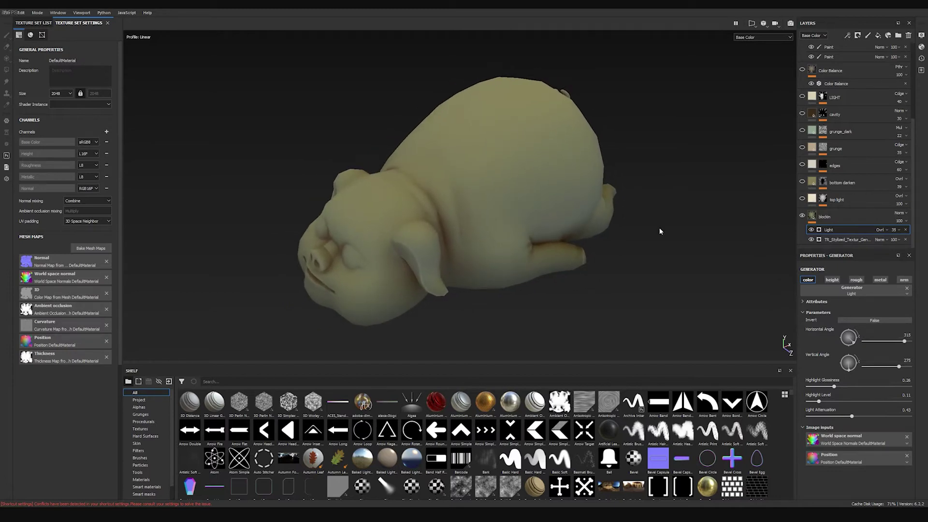
Show the top light layer and open its fill properties.
mouse_move(665, 209)
left_mouse_down("alt")
mouse_move(696, 155)
mouse_move(581, 207)
mouse_move(611, 196)
mouse_move(596, 209)
left_mouse_up("alt")
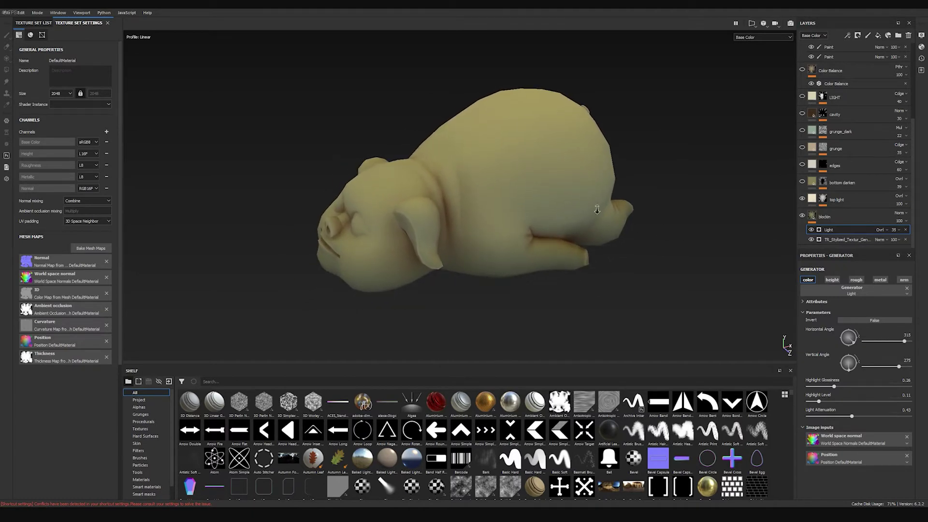
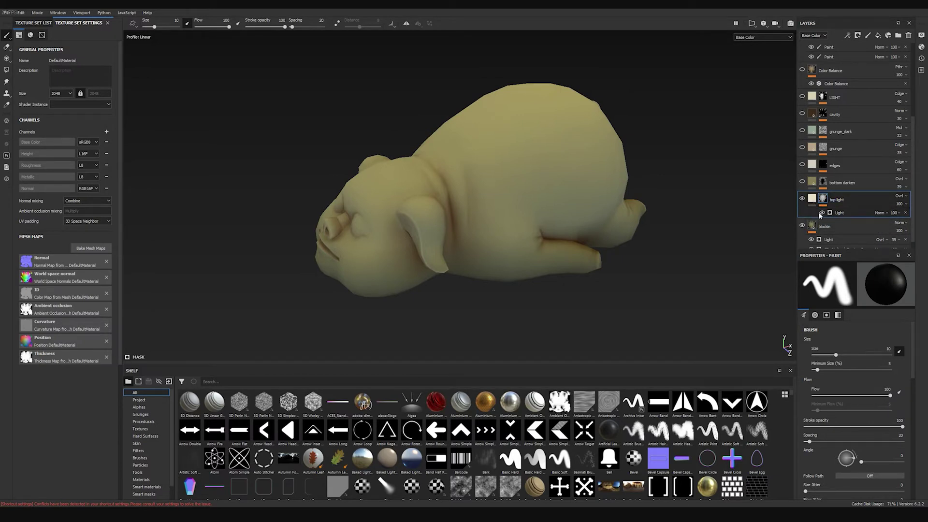
left_click(811, 198)
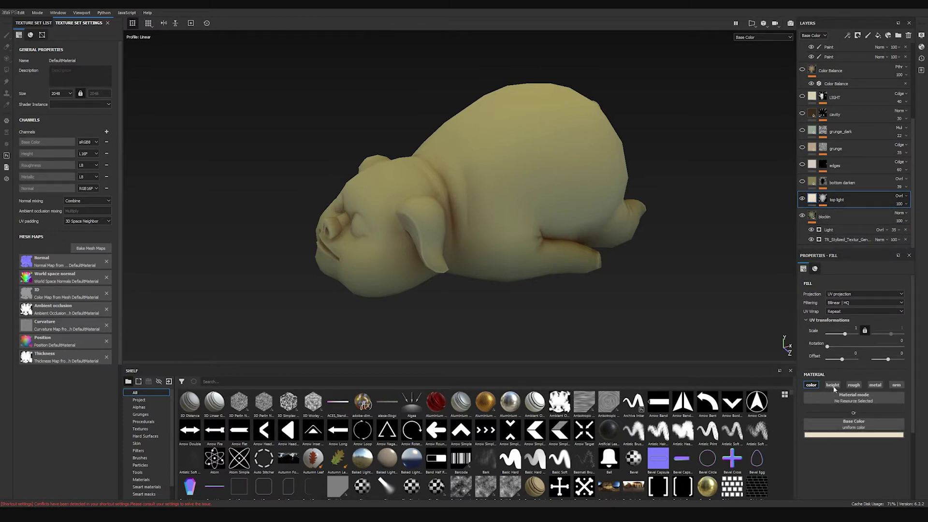
Open the Light generator on the top light layer's mask and examine its settings and shading on the pig.
left_click(806, 202)
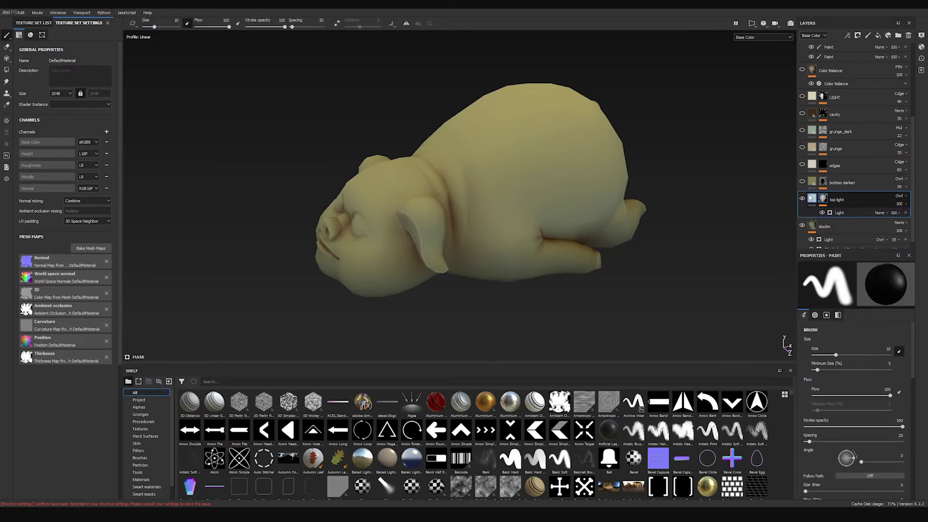
left_click(836, 211)
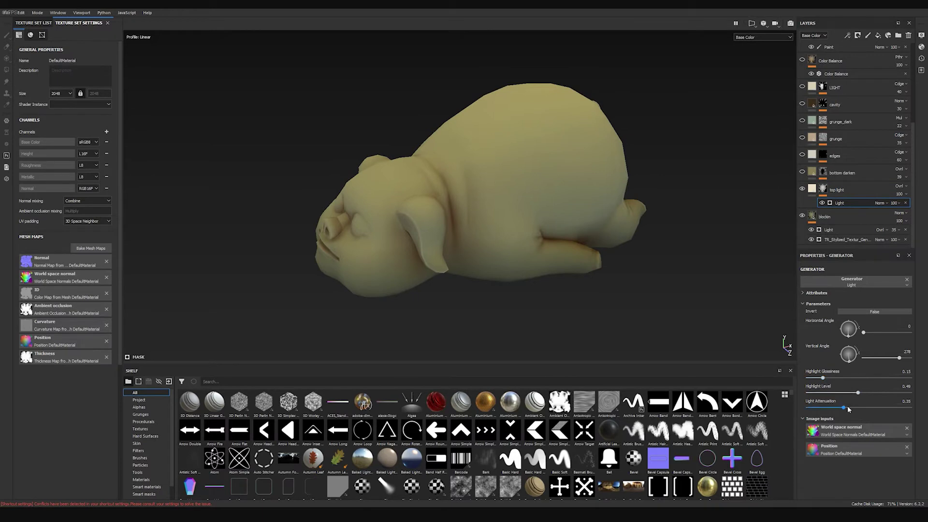
left_click_drag(846, 337, 776, 326)
left_click_drag(573, 242, 682, 261, "alt")
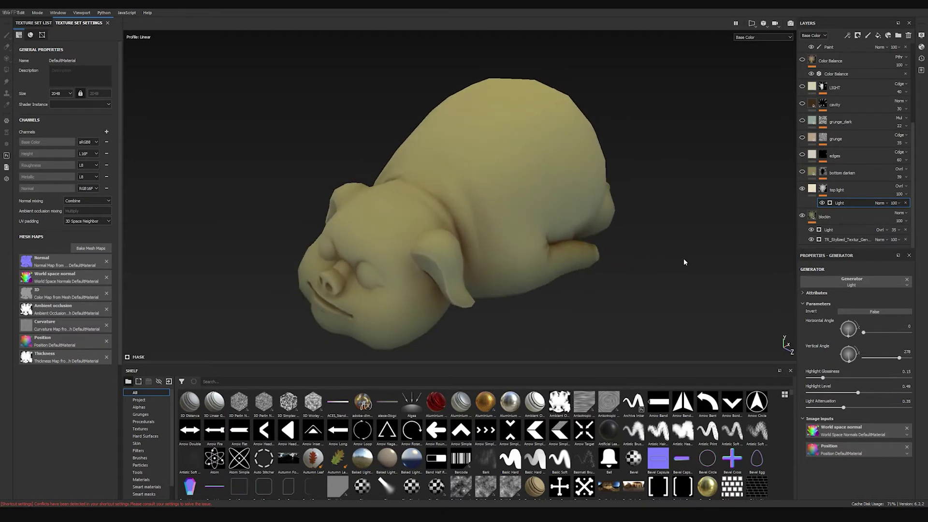
Toggle the top light layer's visibility to compare the pig with and without the light from above.
left_click(802, 189)
left_click(802, 189)
left_click(802, 189)
left_click(802, 189)
mouse_move(850, 363)
left_mouse_down()
mouse_move(832, 367)
mouse_move(831, 340)
mouse_move(825, 356)
mouse_move(877, 358)
mouse_move(829, 359)
mouse_move(853, 336)
mouse_move(839, 369)
mouse_move(840, 358)
left_mouse_up()
left_click_drag(599, 245, 551, 188, "alt")
right_click_drag(551, 188, 555, 205, "alt")
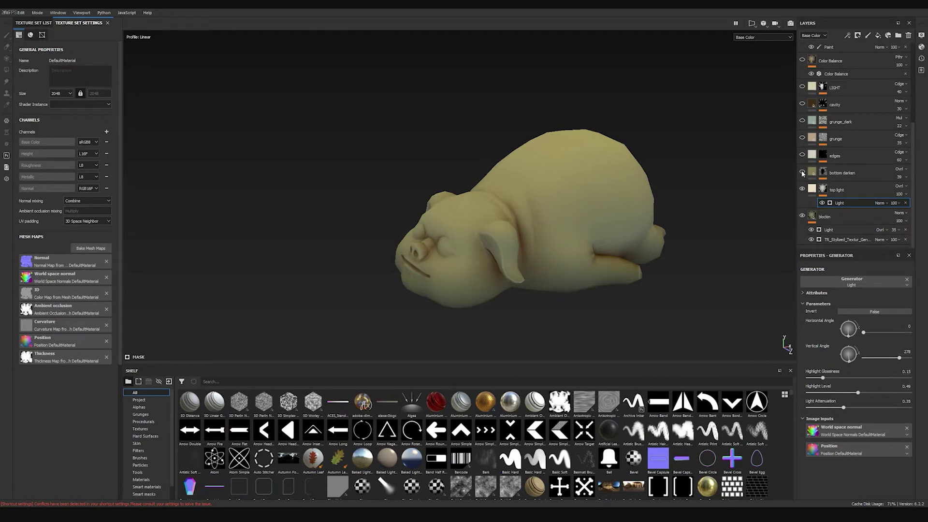
Show the edges layer and open the effect stack of its mask.
left_click_drag(680, 180, 626, 193, "alt")
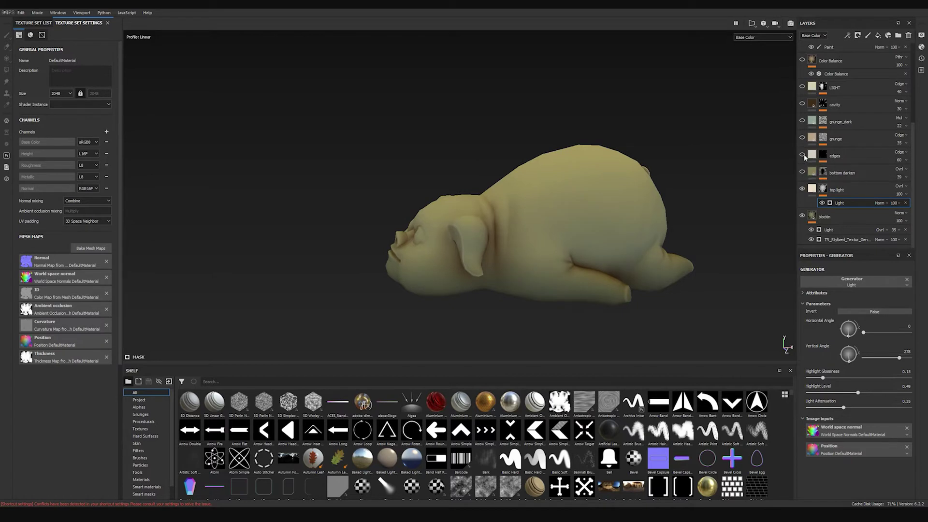
left_click_drag(738, 175, 568, 207, "alt")
right_click_drag(568, 207, 658, 237, "alt")
left_click_drag(420, 250, 441, 257, "alt")
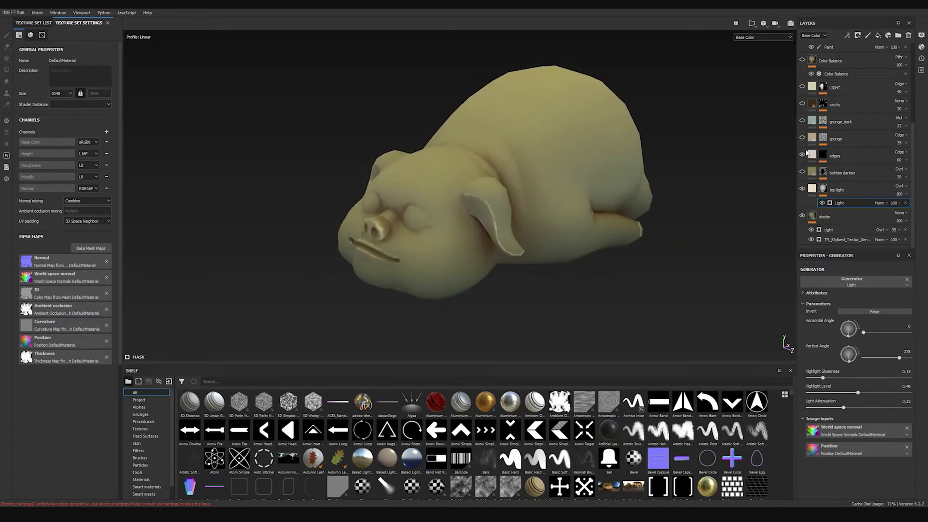
left_click(812, 155)
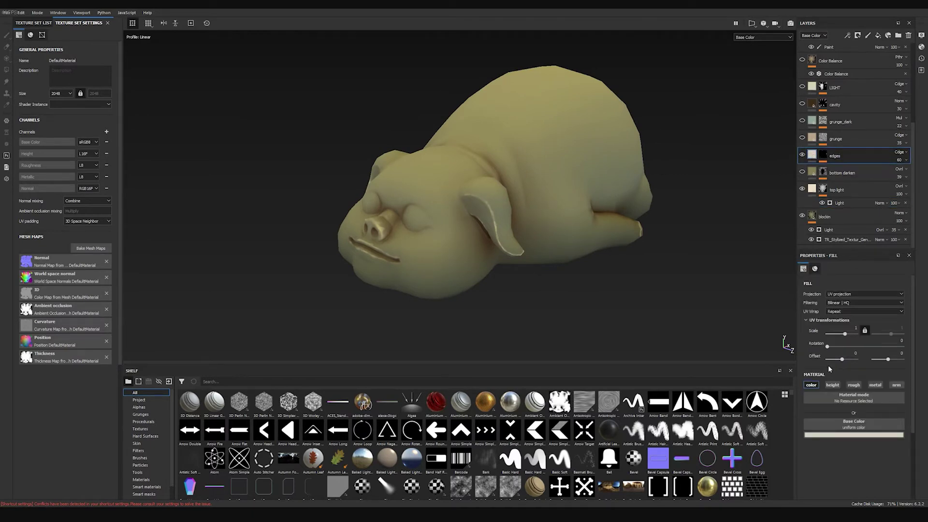
left_click(822, 155)
Hide the effects on the edges mask and turn only the mg_mask_editor generator back on.
left_click(839, 168)
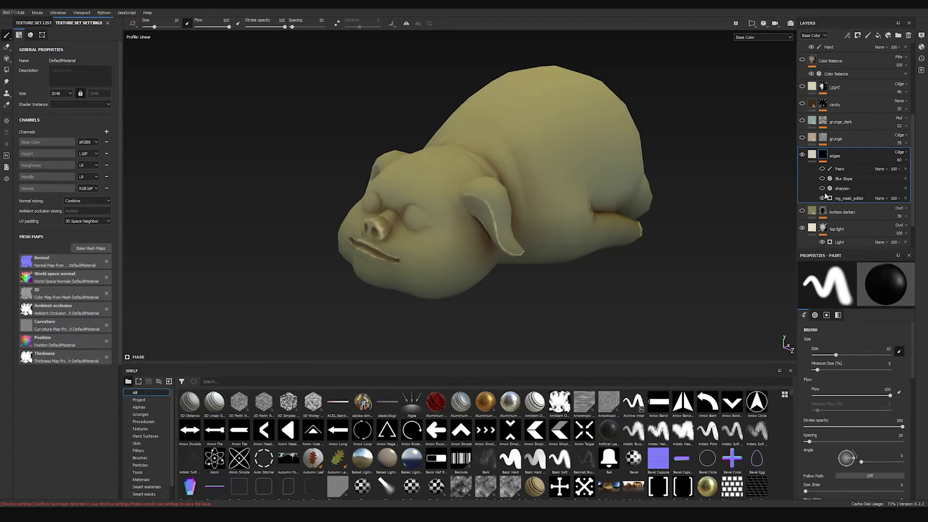
left_click_drag(669, 170, 622, 160, "alt")
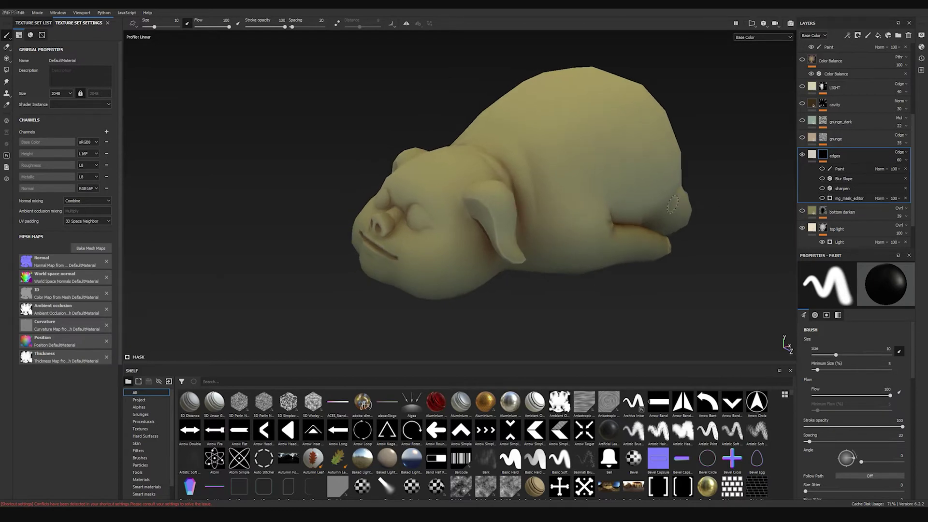
middle_click_drag(622, 160, 604, 178, "alt")
left_click(822, 198)
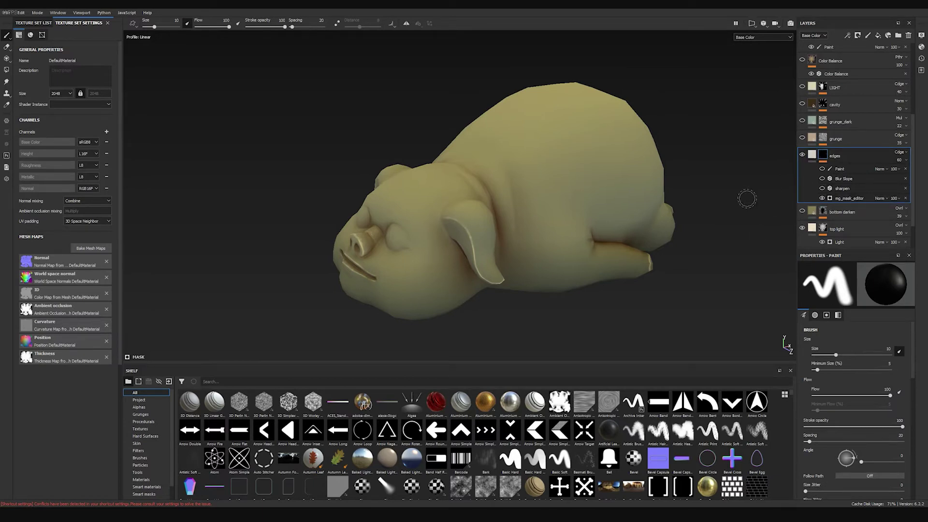
Open the mg_mask_editor generator on the edges mask and review its texture, curvature and image input parameters.
scroll(851, 179, "down", 2)
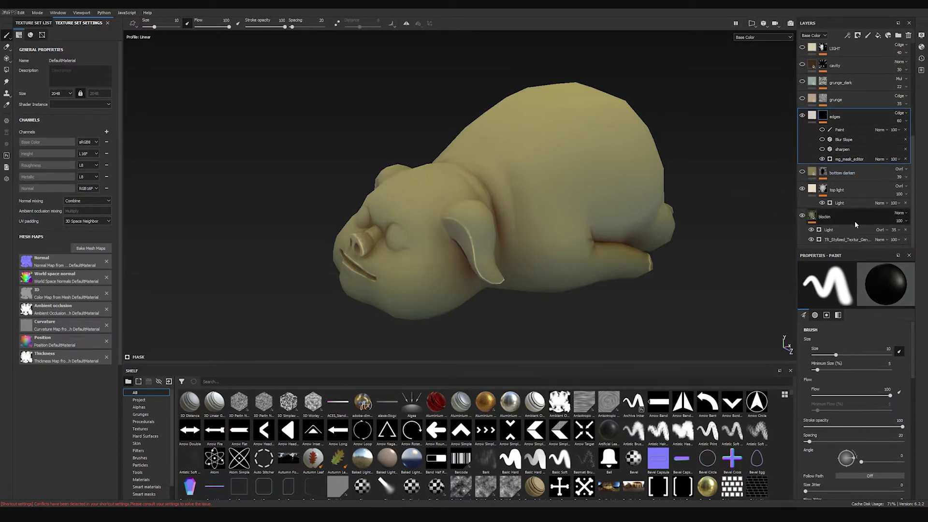
scroll(848, 222, "up", 3)
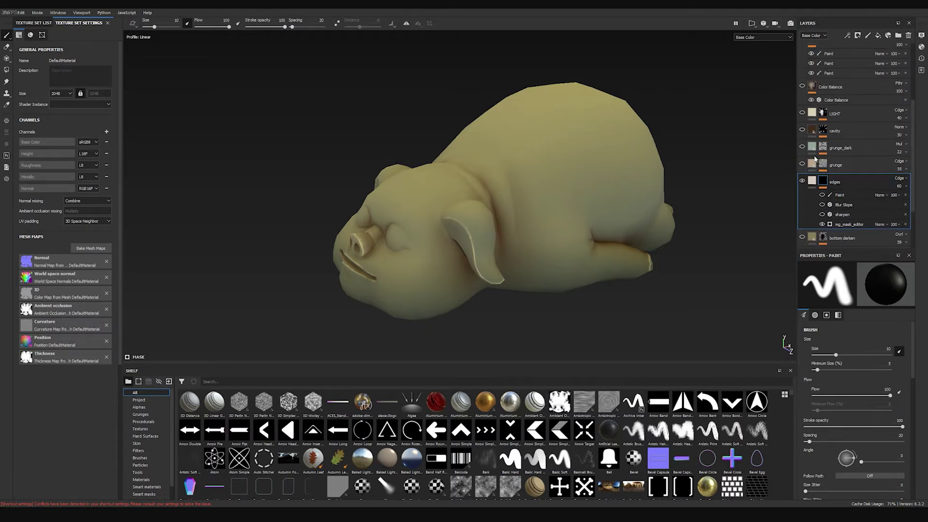
scroll(848, 199, "down", 1)
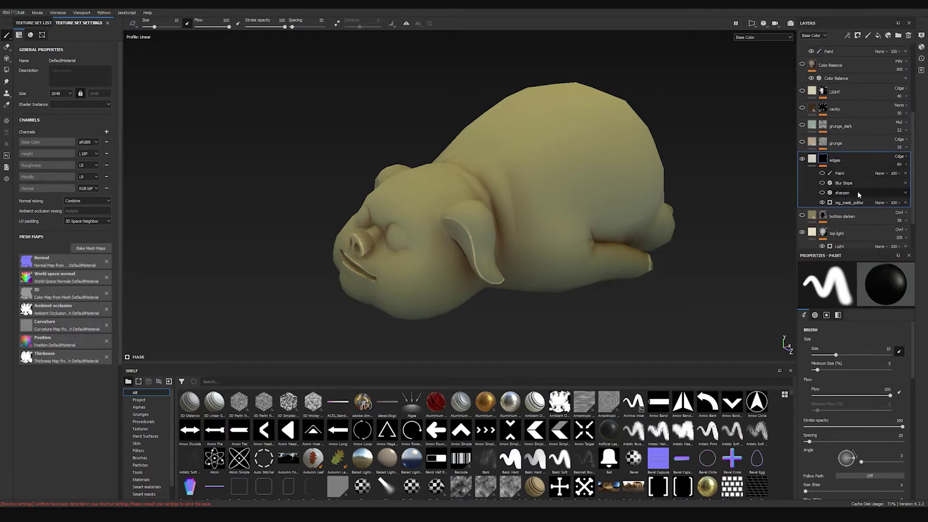
left_click(882, 201)
left_click_drag(633, 258, 608, 288, "alt")
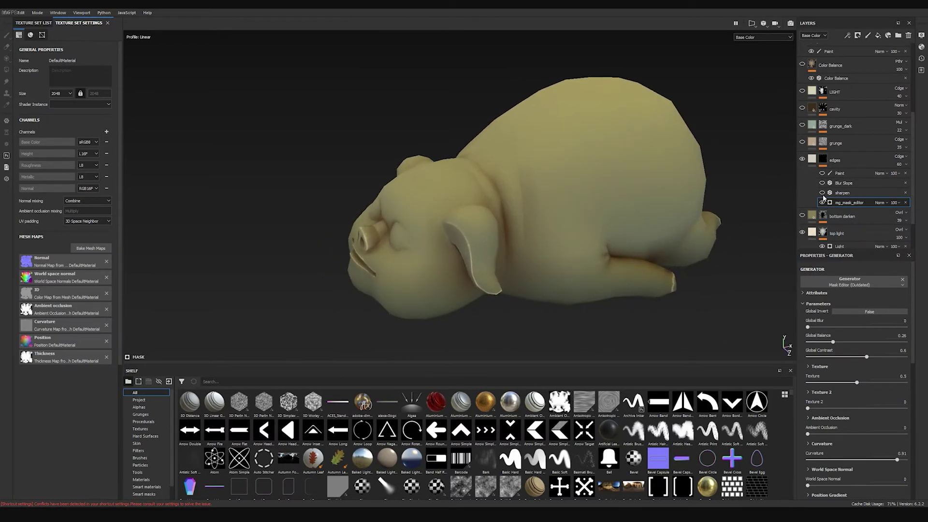
left_click_drag(630, 225, 676, 227, "alt")
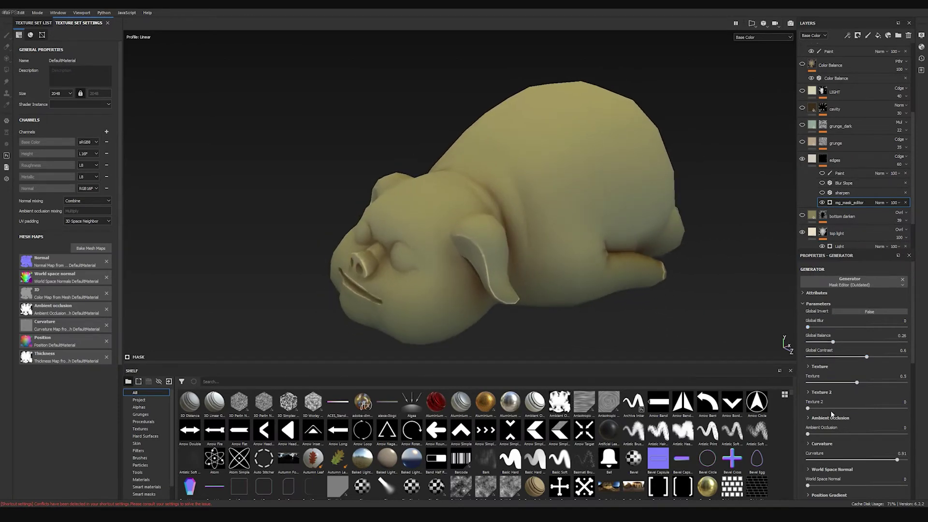
scroll(849, 404, "down", 5)
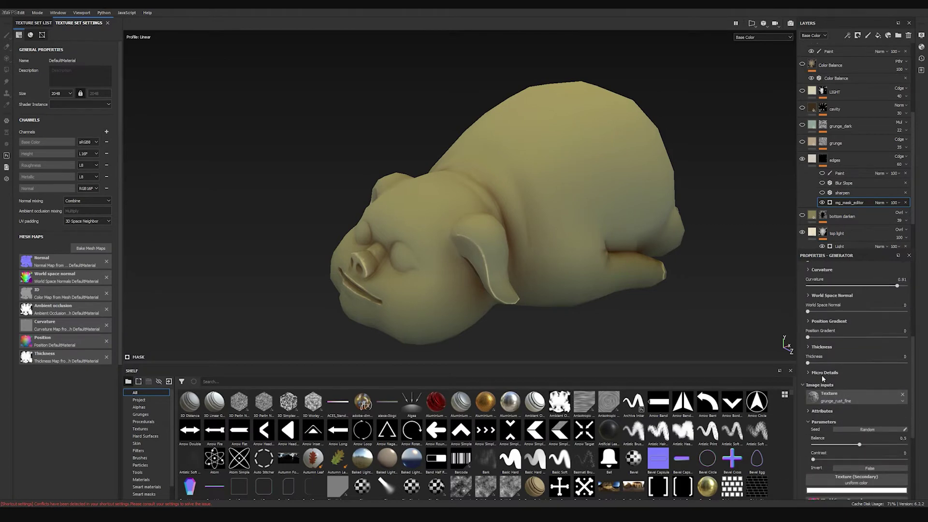
scroll(836, 305, "up", 2)
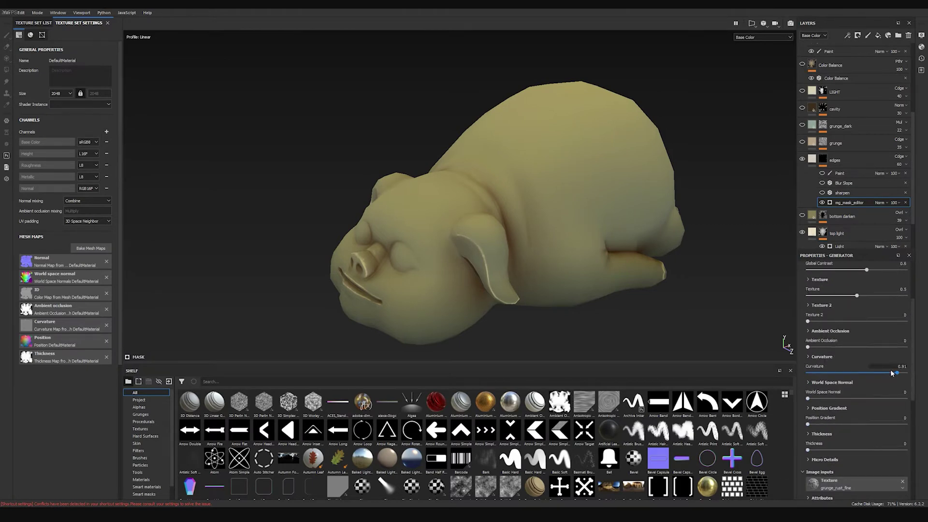
Set the mask editor's Curvature to 0.87 and examine the highlighted edges on the snout, mouth and ear.
mouse_move(897, 373)
left_mouse_down()
mouse_move(825, 374)
mouse_move(904, 372)
mouse_move(889, 374)
left_mouse_up()
scroll(857, 365, "down", 2)
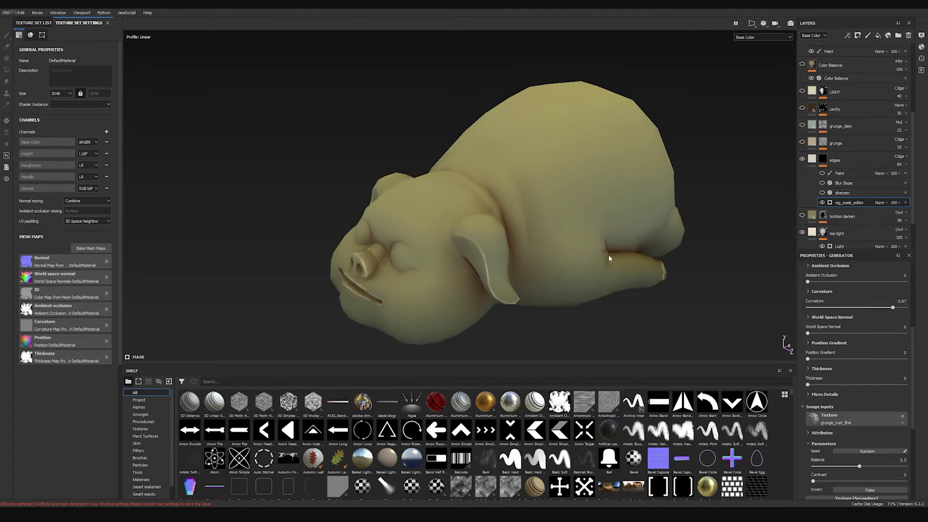
left_click_drag(612, 259, 566, 245, "alt")
right_click_drag(565, 244, 610, 286, "alt")
left_click_drag(611, 286, 421, 266, "alt")
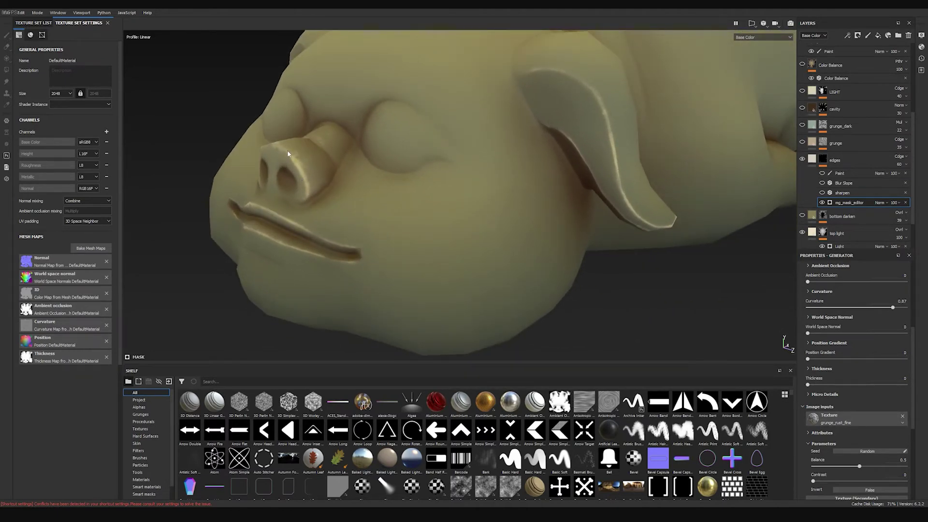
mouse_move(545, 152)
left_mouse_down("alt")
mouse_move(596, 178)
mouse_move(549, 134)
left_mouse_up("alt")
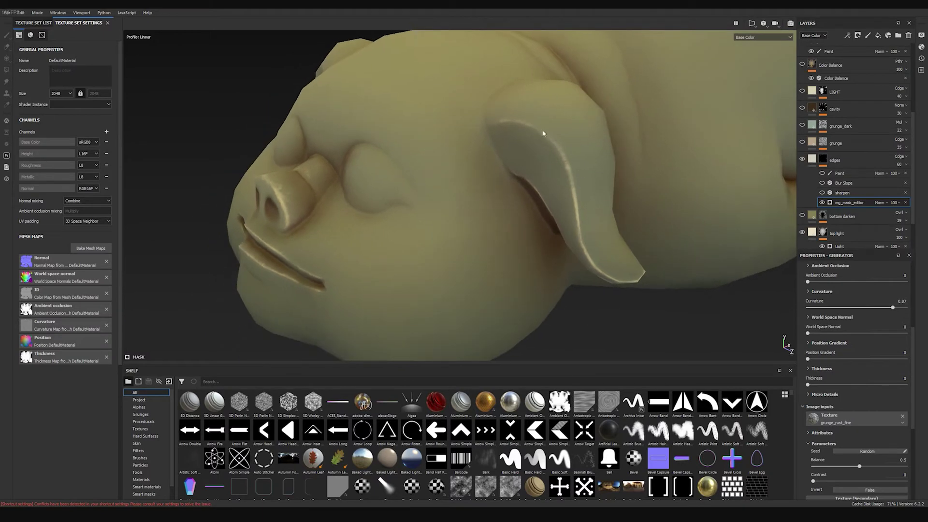
left_click_drag(647, 190, 634, 196, "alt")
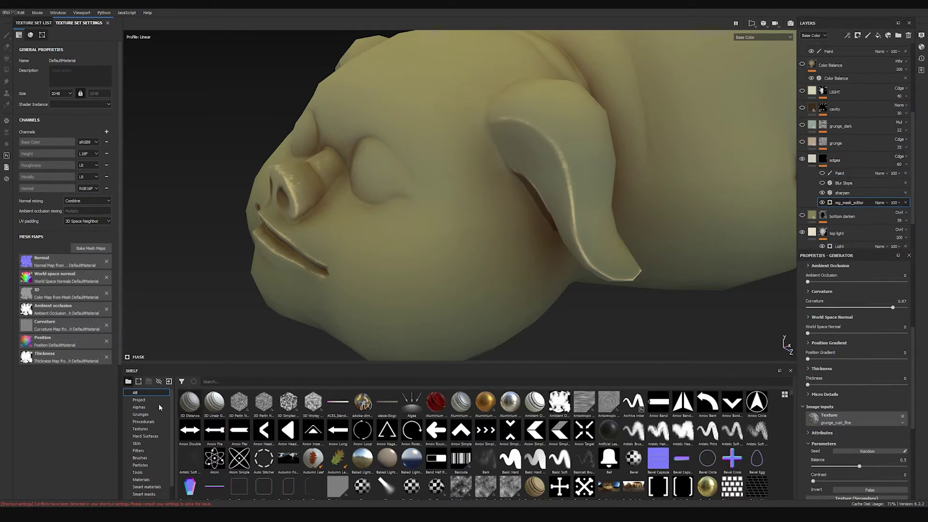
Search the shelf for "grunge" textures and for "mask" resources to view the available options.
type("gr")
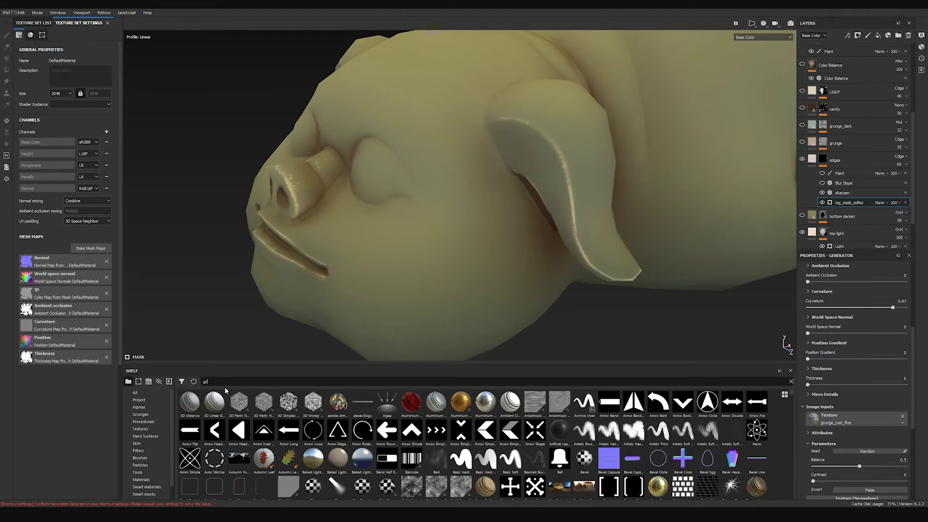
type("unge")
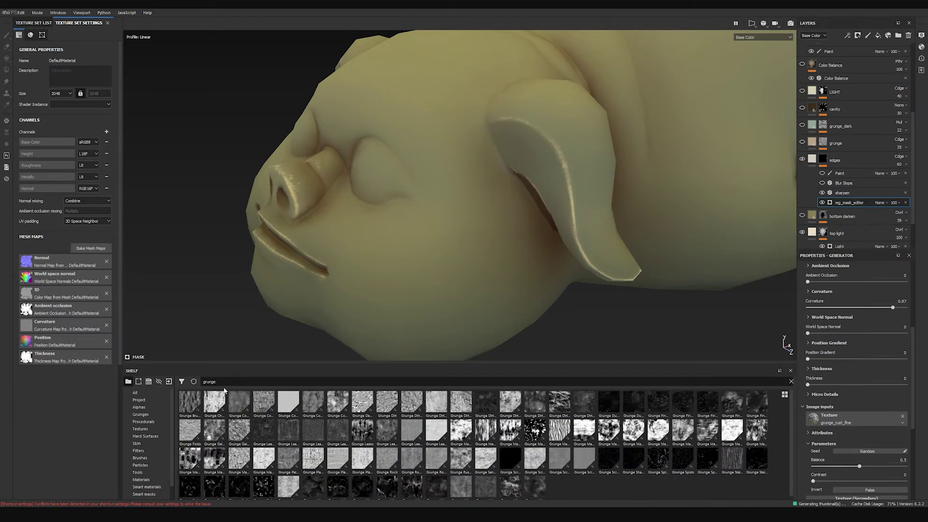
key("BackSpace")
key("BackSpace")
key("BackSpace")
key("BackSpace")
key("BackSpace")
key("BackSpace")
type("ma")
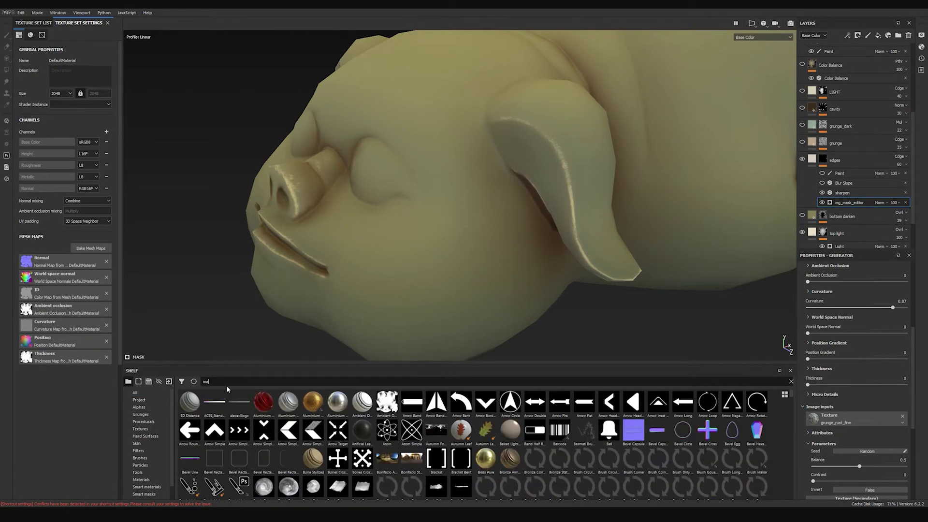
type("sk")
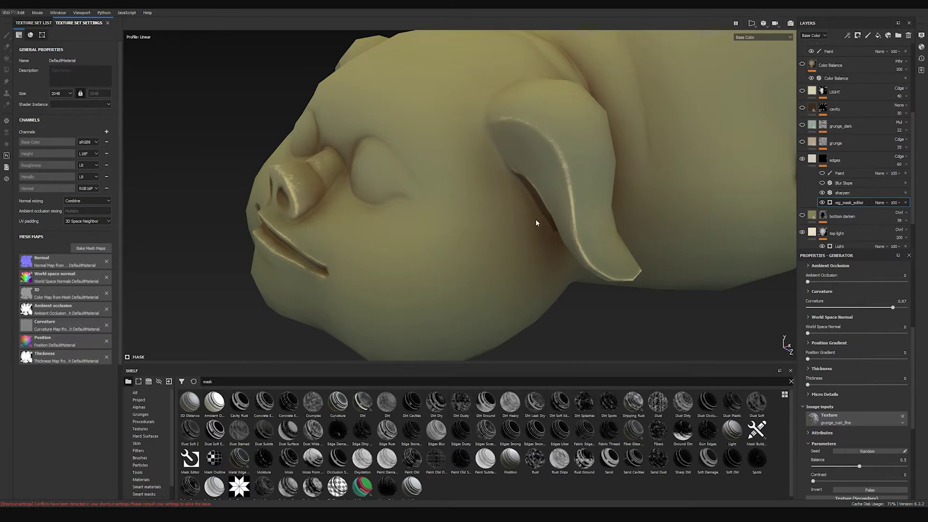
Turn on the sharpen and Blur Slope filters on the edges mask and open the Blur Slope settings.
middle_click_drag(545, 210, 543, 221, "alt")
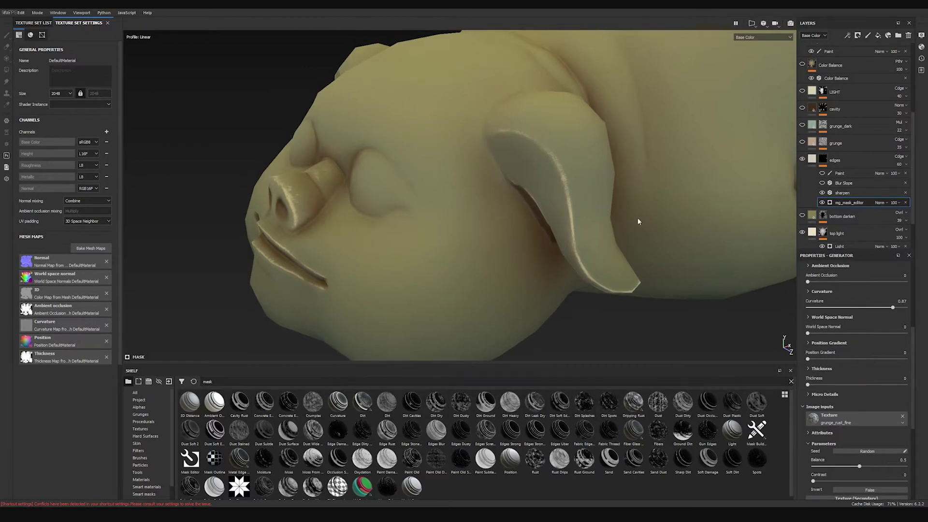
left_click(844, 188)
left_click(845, 184)
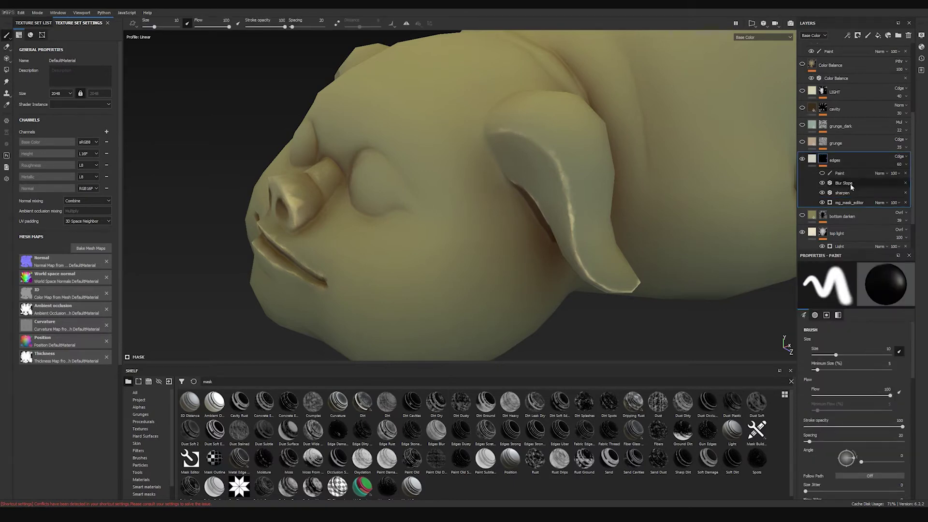
left_click_drag(662, 156, 549, 141, "alt")
right_click_drag(549, 141, 546, 160, "alt")
left_click_drag(546, 160, 662, 165, "alt")
middle_click_drag(508, 203, 603, 188, "alt")
right_click_drag(602, 188, 793, 309, "alt")
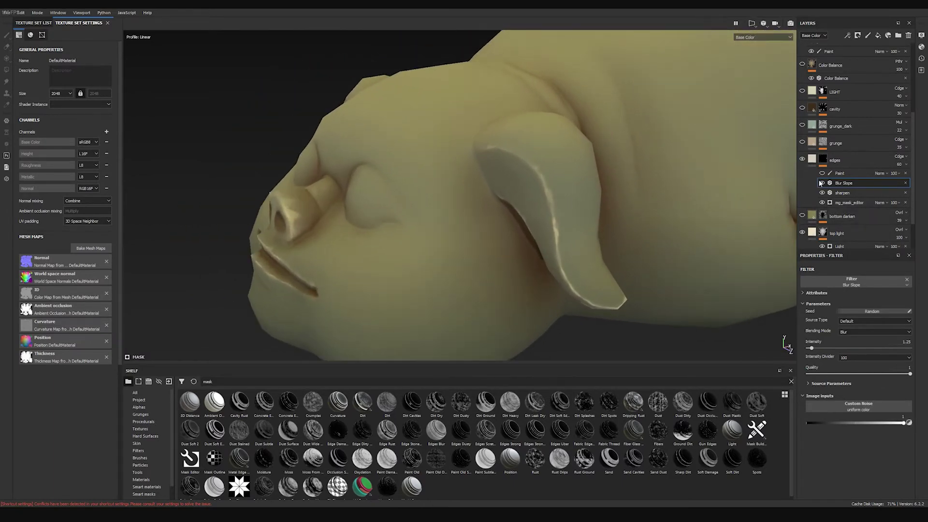
Toggle the Blur Slope filter to compare the ear's edge with and without it, and check the filter's attributes.
left_click(821, 183)
left_click(822, 183)
left_click_drag(622, 197, 473, 209, "alt")
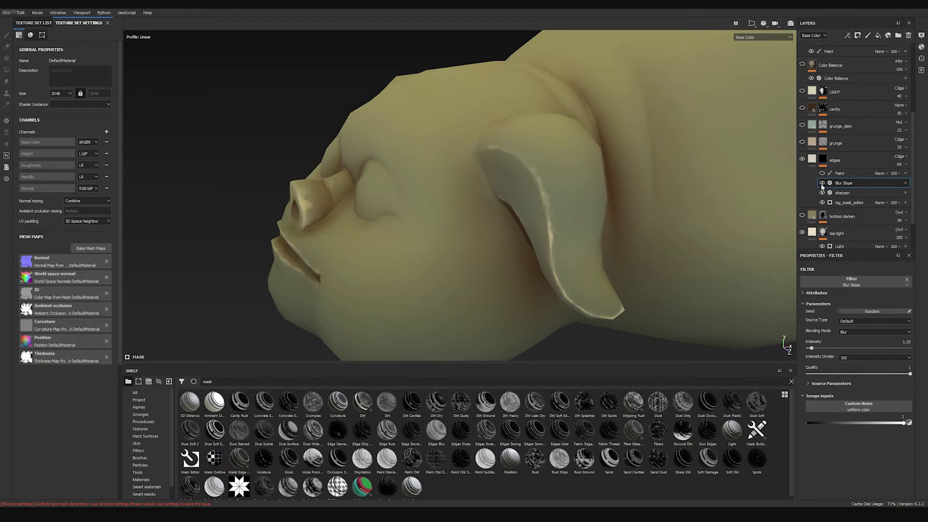
left_click(804, 293)
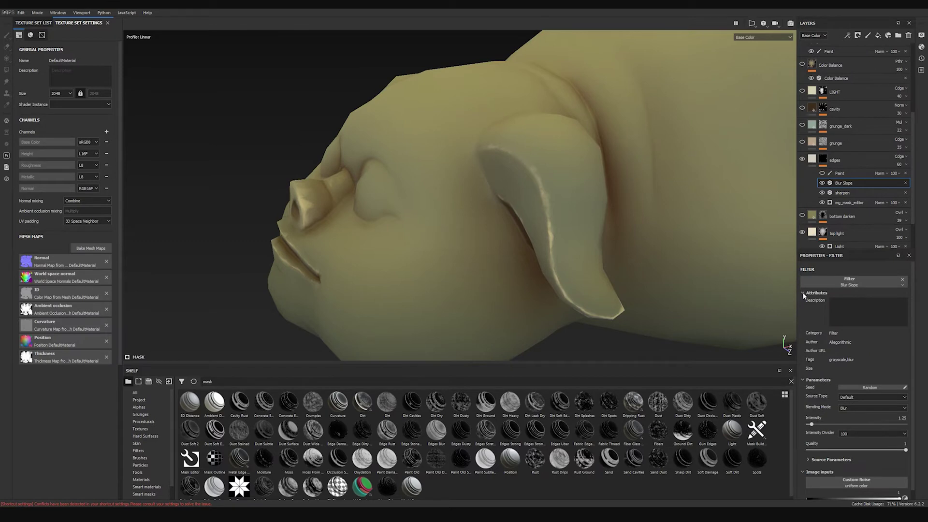
left_click(804, 294)
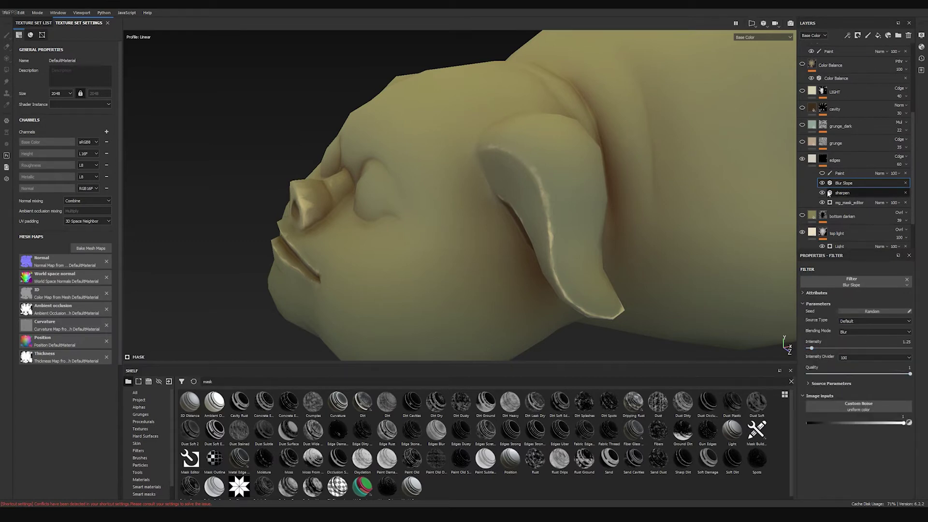
Try a Blur Slope intensity of 4.1 and examine the broken-up edge highlight on the ear.
left_click(863, 332)
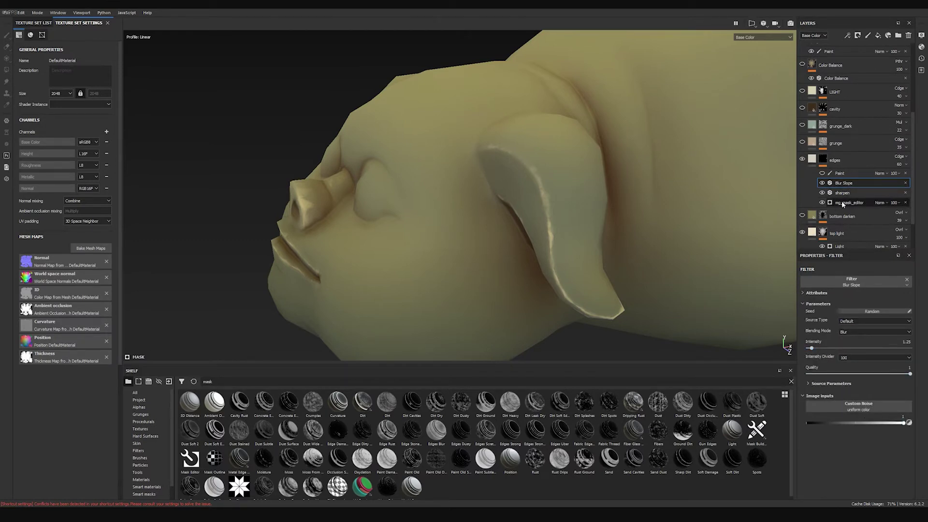
left_click(863, 348)
mouse_move(886, 374)
left_mouse_down()
mouse_move(864, 375)
mouse_move(911, 375)
left_mouse_up()
mouse_move(820, 348)
left_mouse_down()
mouse_move(870, 349)
mouse_move(804, 351)
mouse_move(822, 350)
left_mouse_up()
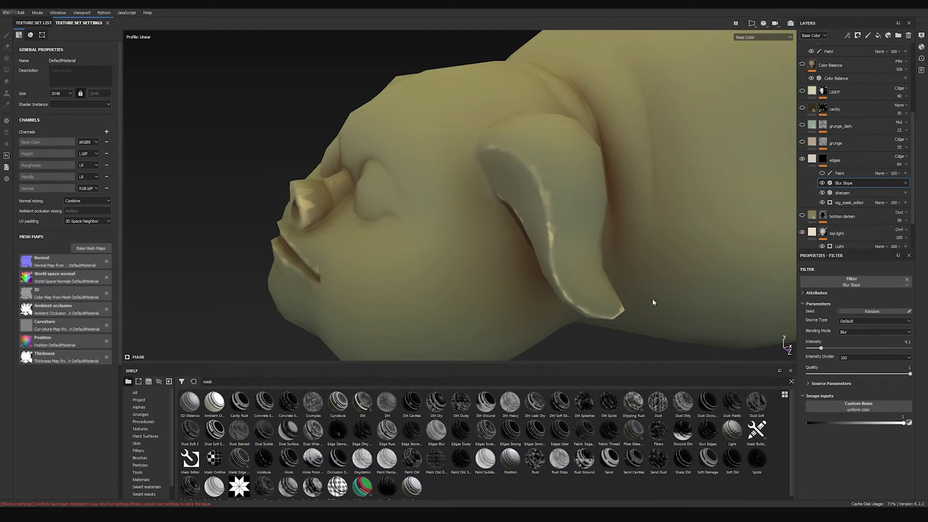
left_click_drag(643, 207, 572, 219, "alt")
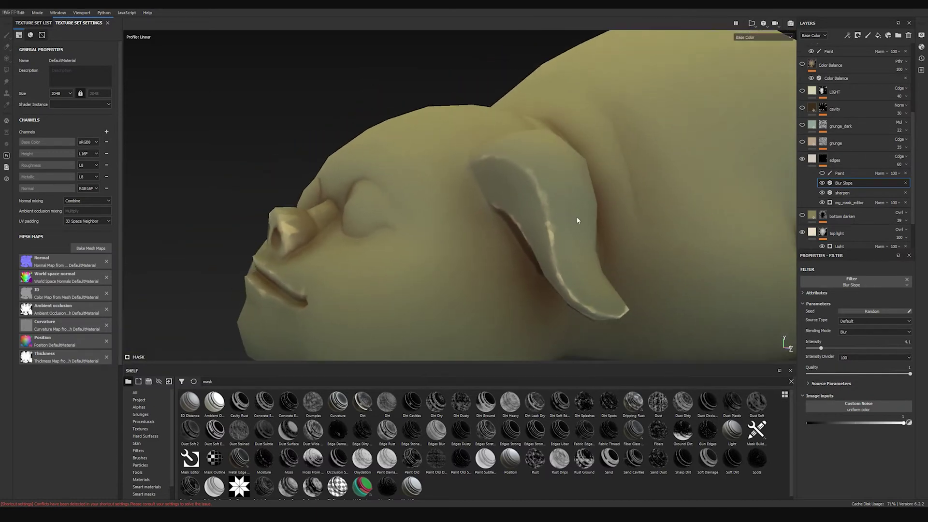
Set the Blur Slope intensity to 0.68 and turn on the Paint effect of the edges mask.
left_click_drag(822, 350, 822, 348)
right_click_drag(686, 179, 546, 169, "alt")
left_click_drag(671, 194, 577, 199, "alt")
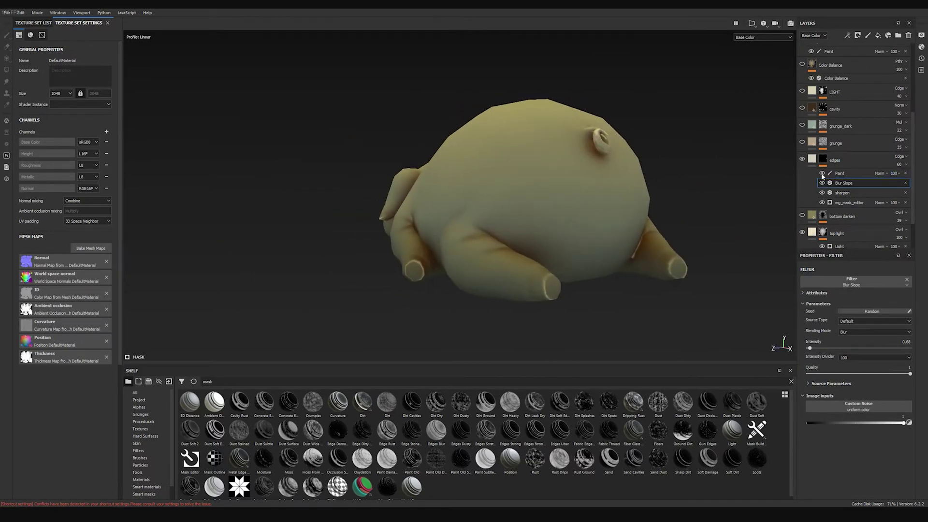
Examine the edge highlights around the pig's feet, tail and ear with the edges mask's Paint effect selected.
left_click_drag(705, 253, 671, 257, "alt")
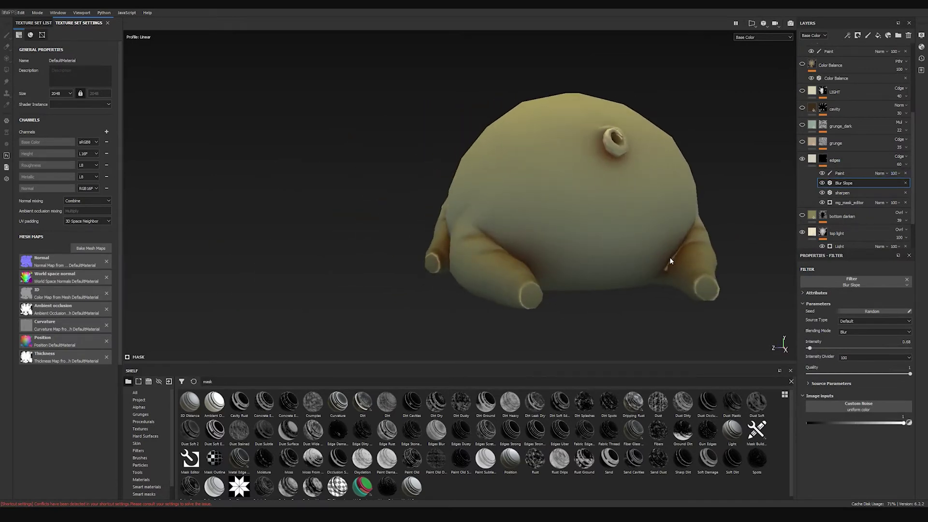
left_click_drag(724, 186, 660, 193, "alt")
key("1")
left_click_drag(585, 181, 601, 209, "alt")
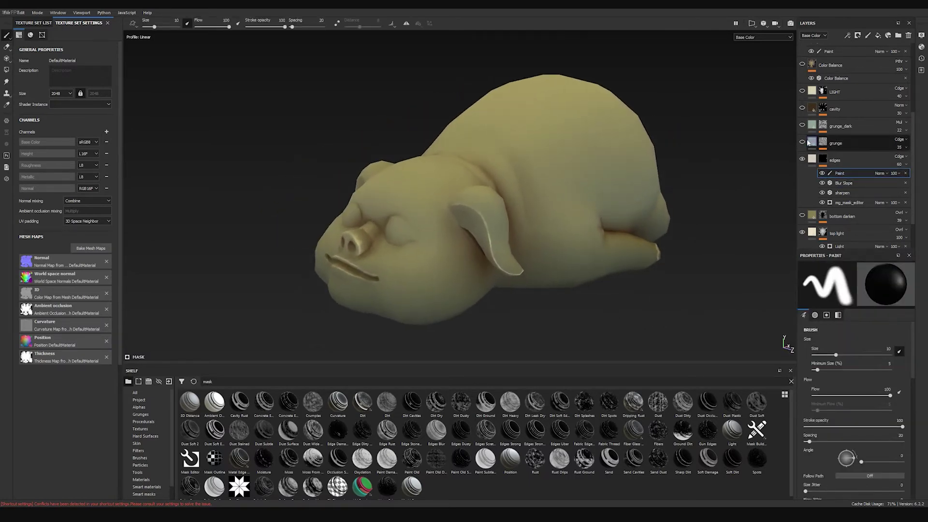
Turn on the grunge layer and examine its colour variation across the pig's body and head.
left_click(802, 142)
left_click_drag(689, 169, 638, 177, "alt")
middle_click_drag(639, 177, 626, 203, "alt")
left_click_drag(626, 203, 662, 232, "alt")
mouse_move(617, 210)
left_mouse_down("alt")
mouse_move(433, 192)
mouse_move(644, 191)
mouse_move(542, 215)
mouse_move(580, 204)
mouse_move(686, 220)
left_mouse_up("alt")
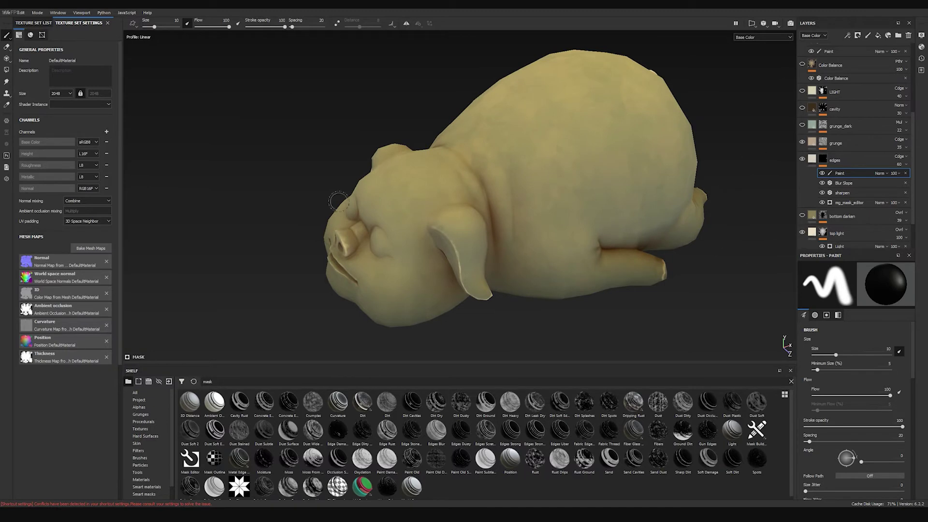
left_click_drag(581, 193, 652, 208, "alt")
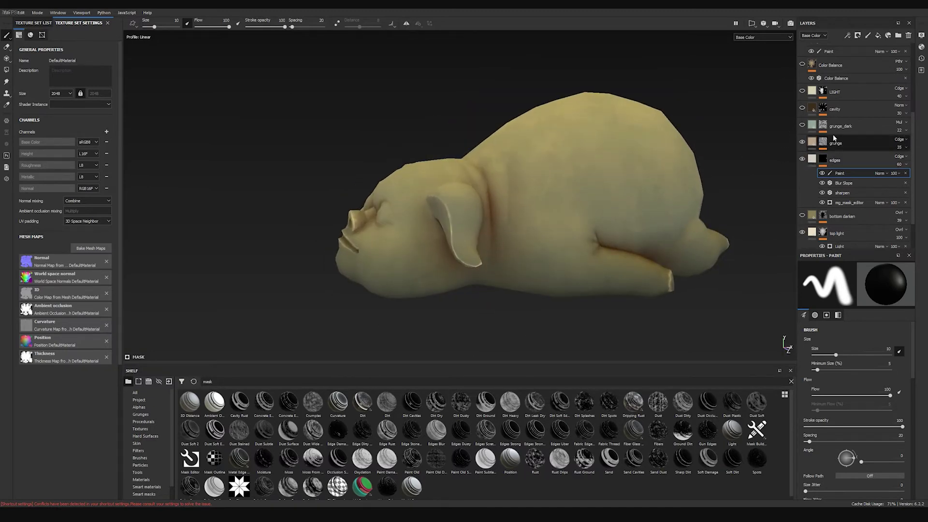
Open the Grunge Map 014 fill in the grunge layer's mask and search the shelf for "grunge 14".
left_click(814, 143)
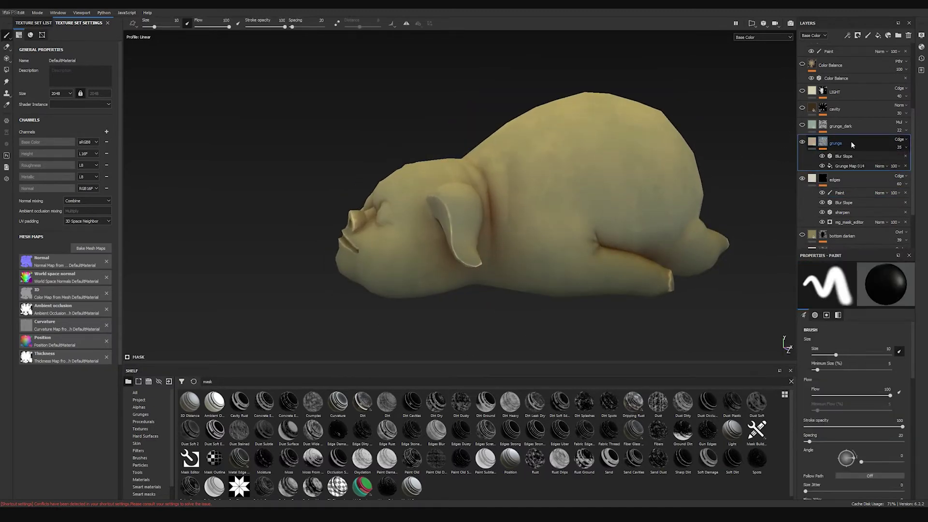
left_click(831, 167)
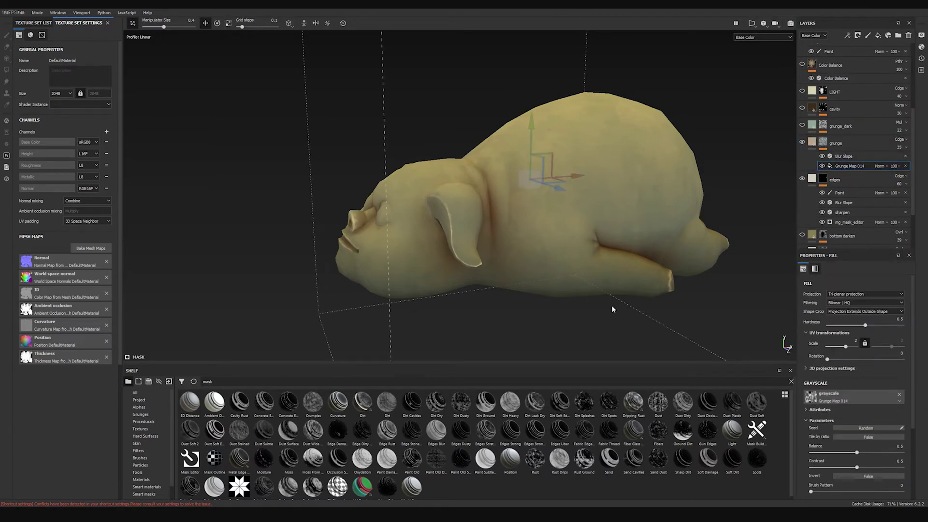
double_click(311, 384)
type("gr")
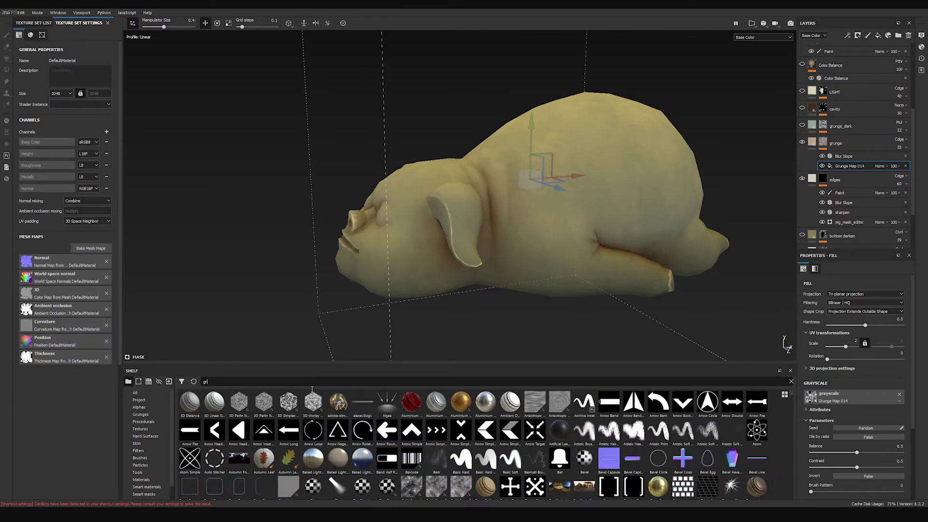
type("unge 14")
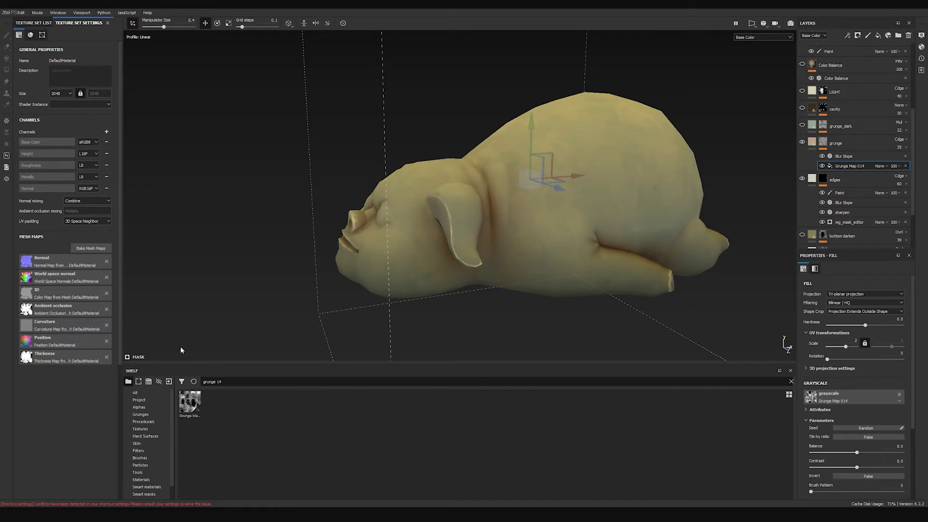
Check the name, projection and parameters of the grunge mask's Grunge Map 014 fill and examine its pattern on the pig.
double_click(840, 166)
key("Return")
left_click_drag(606, 218, 645, 231, "alt")
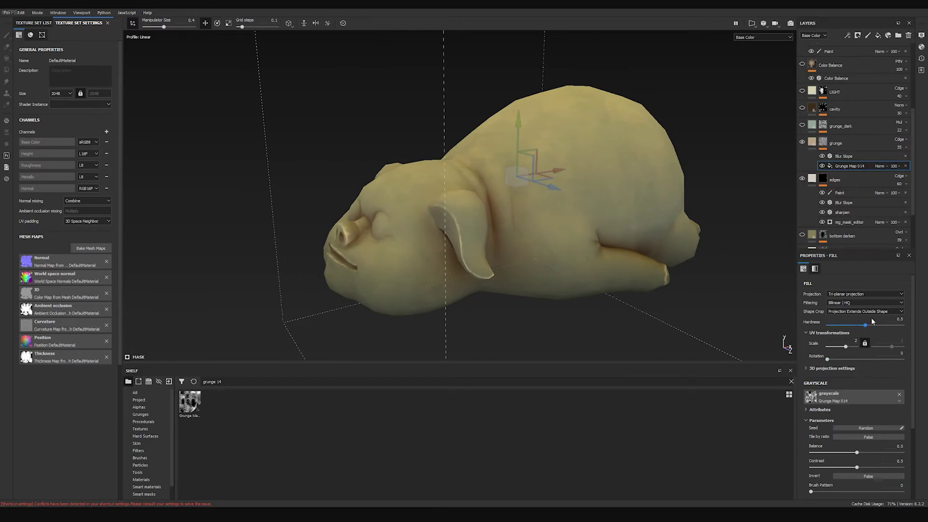
scroll(868, 366, "down", 3)
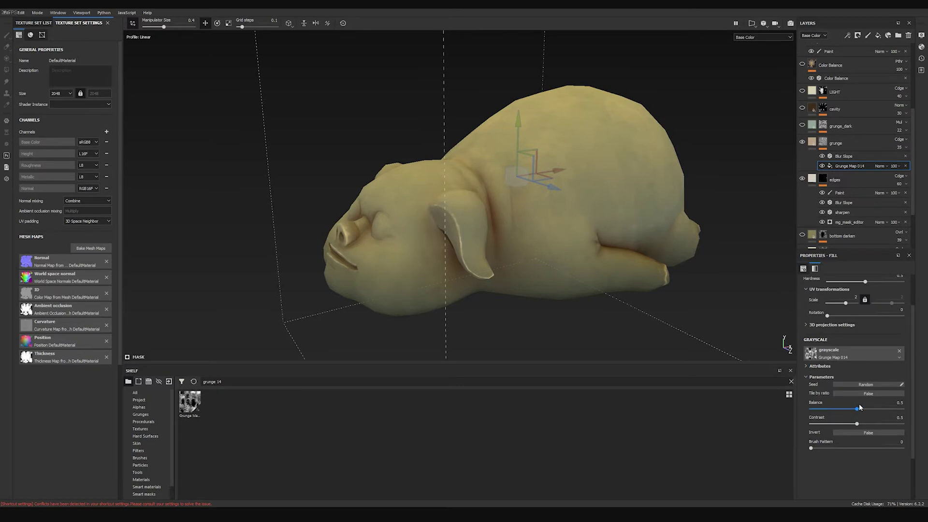
left_click_drag(596, 263, 630, 263, "alt")
right_click_drag(637, 265, 681, 285, "alt")
left_click_drag(681, 286, 607, 224, "alt")
Compare the grunge mask's pattern at a Blur Slope intensity of 0, and set the filter's intensity to 20.73.
left_click(849, 157)
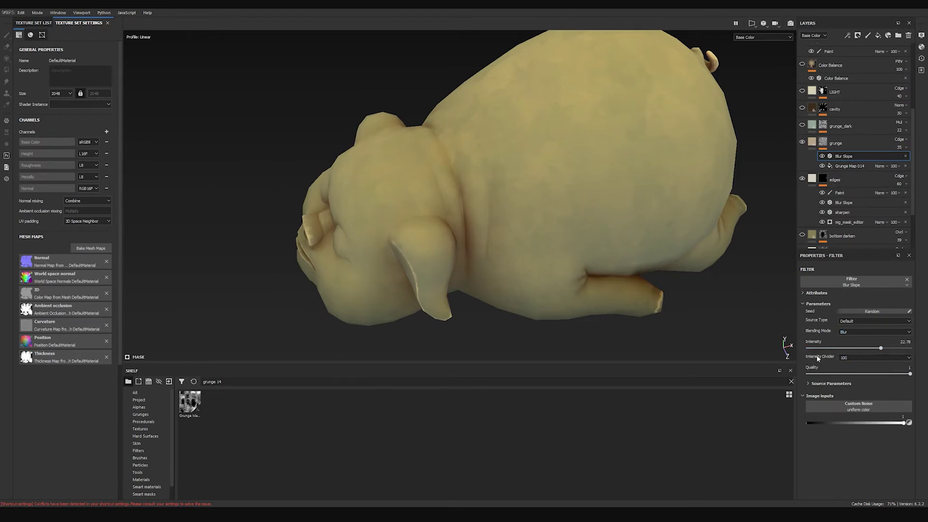
left_click(854, 357)
left_click_drag(881, 348, 810, 346)
left_click_drag(769, 346, 552, 217, "alt")
right_click_drag(552, 217, 517, 207, "alt")
left_click_drag(517, 207, 590, 224, "alt")
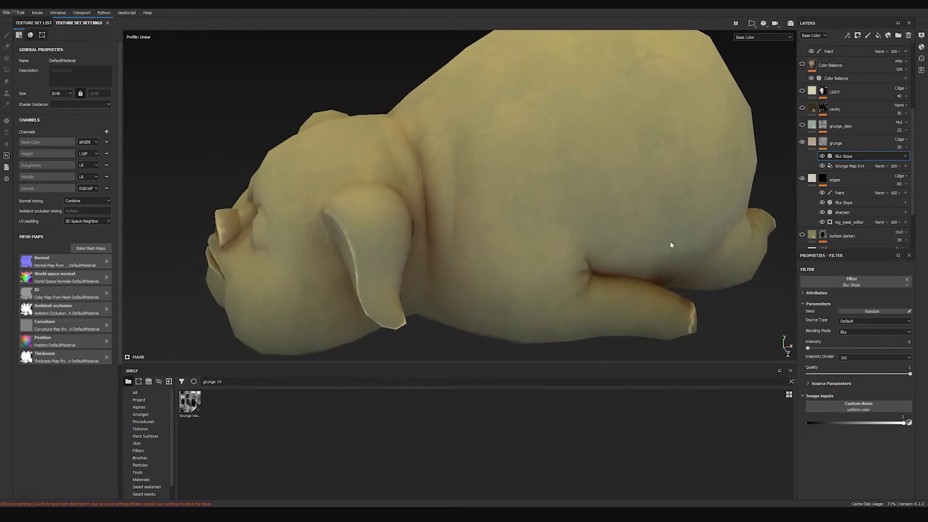
left_click_drag(823, 347, 836, 348)
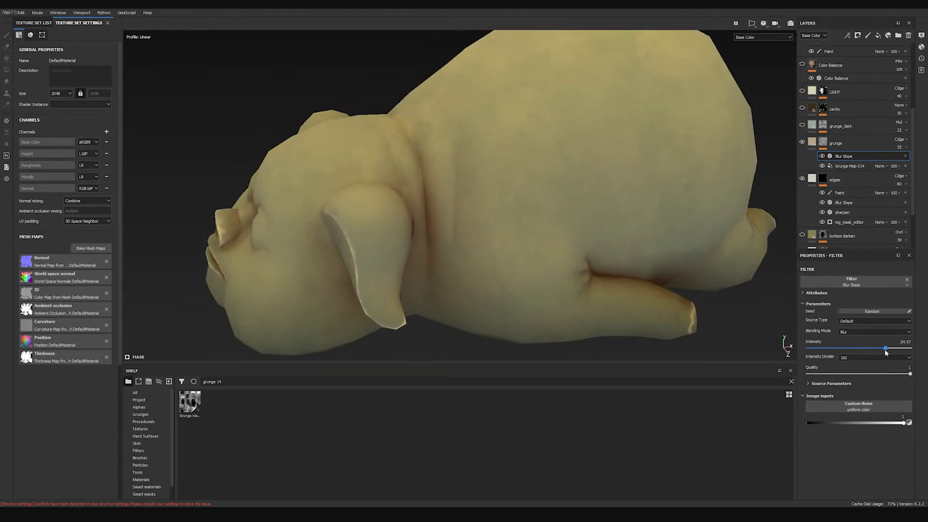
left_click_drag(715, 290, 634, 232, "alt")
Turn on the grunge_dark layer and compare the pig's body with and without it.
left_click(802, 125)
left_click(802, 125)
left_click(802, 125)
left_click_drag(640, 171, 597, 153, "alt")
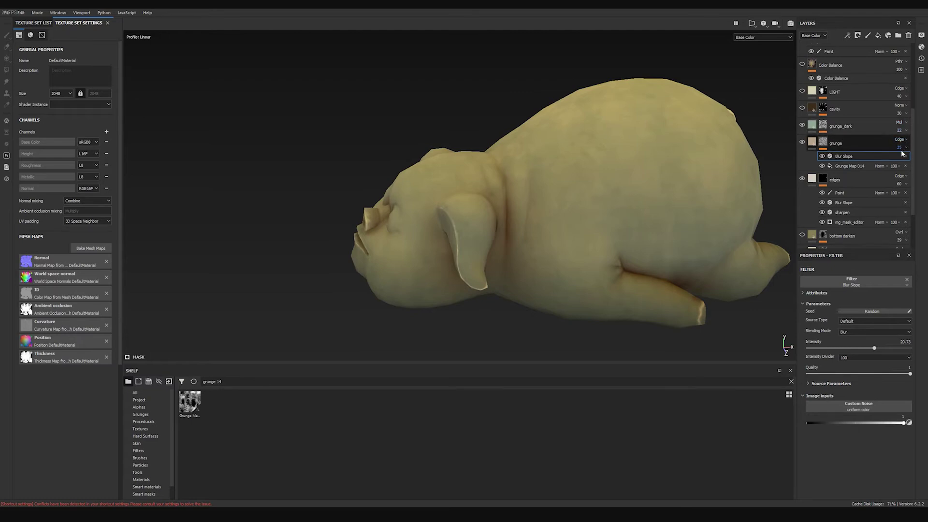
Inspect the mask effects of grunge_dark and compare its Grunge Map 014 fill with the one in the grunge layer.
left_click(850, 131)
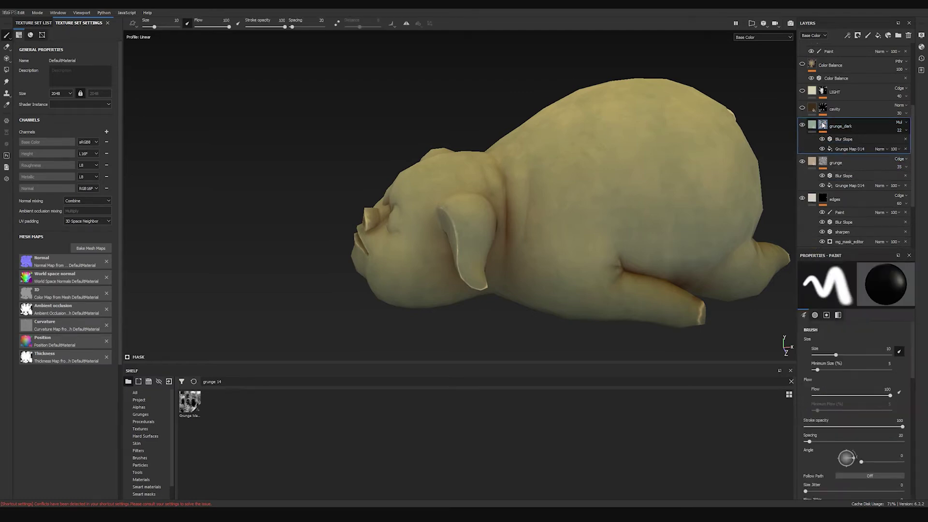
left_click(831, 140)
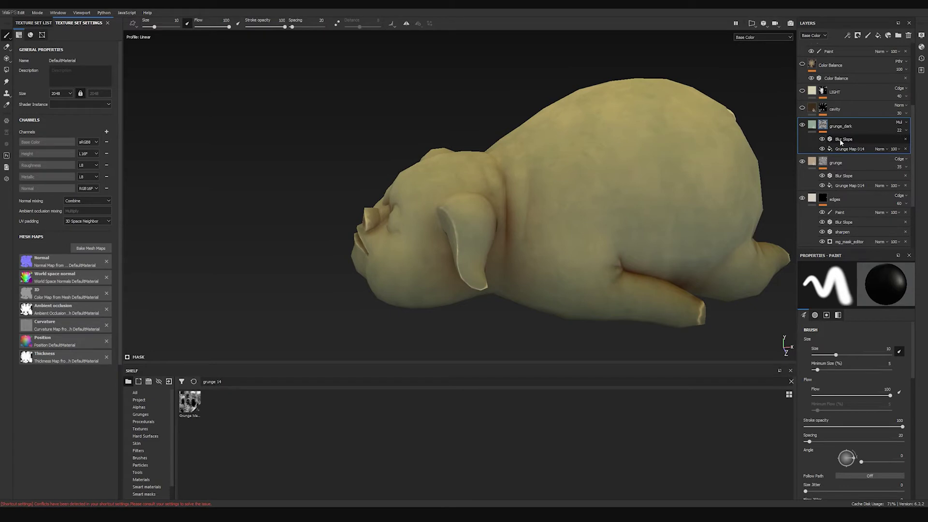
left_click(849, 149)
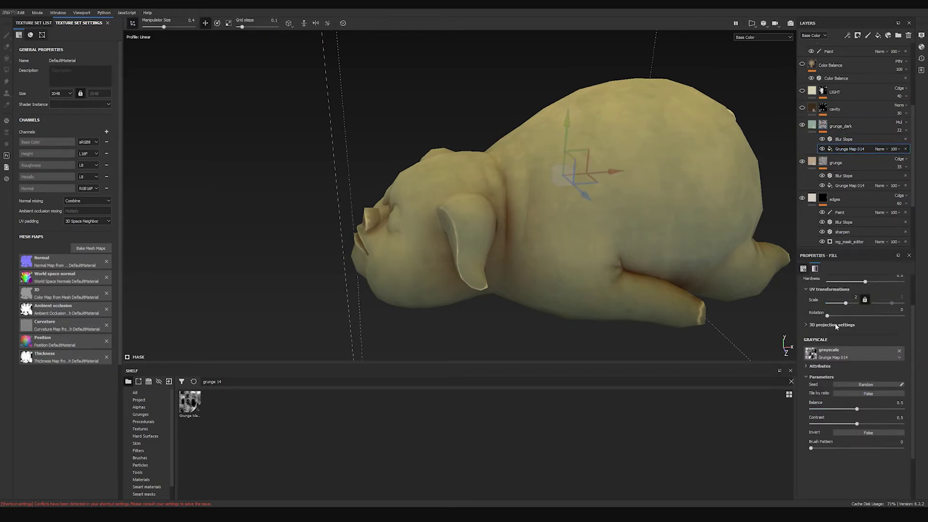
scroll(848, 380, "up", 1)
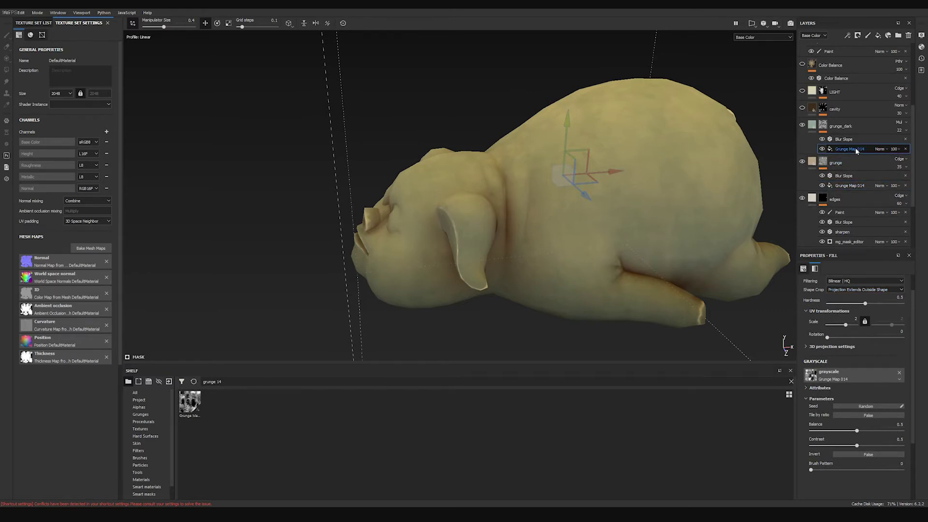
left_click(853, 185)
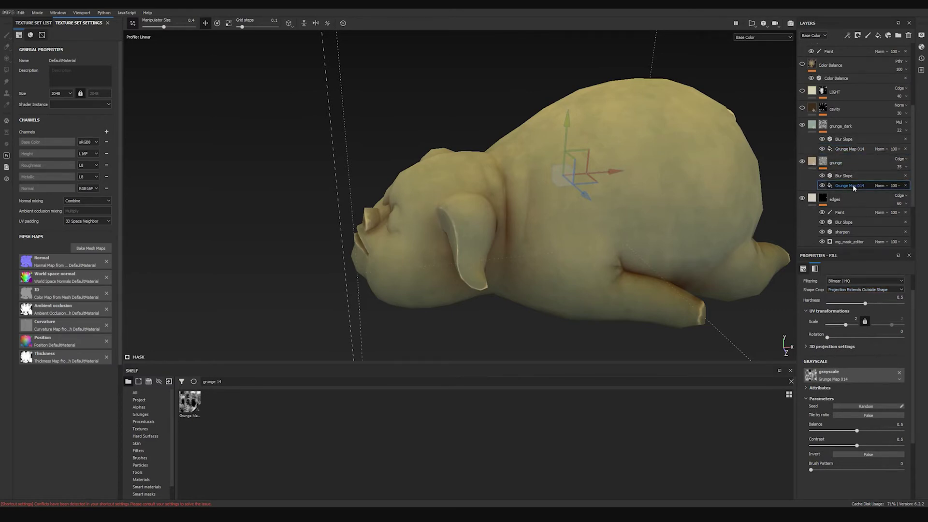
Look through the grayscale resources for the grunge fill and search the shelf for "grunge" to view alternative maps.
left_click(810, 375)
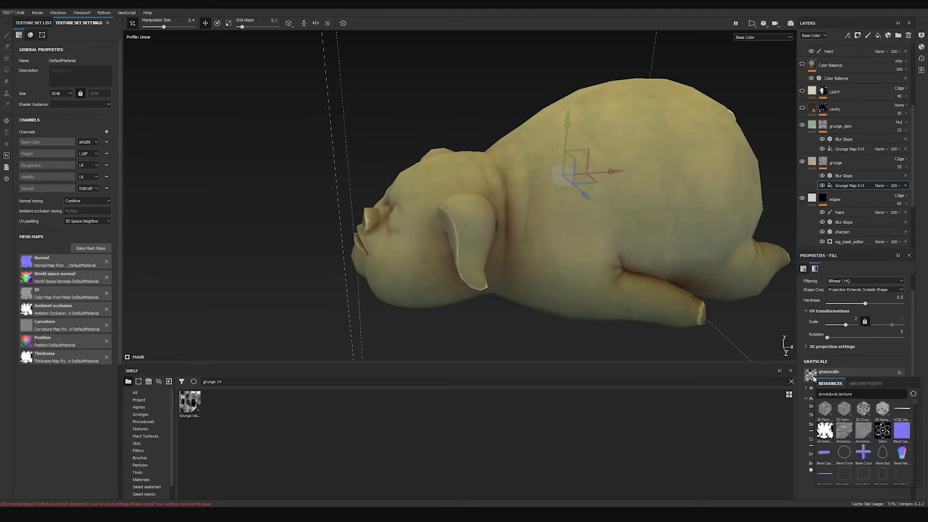
left_click(864, 362)
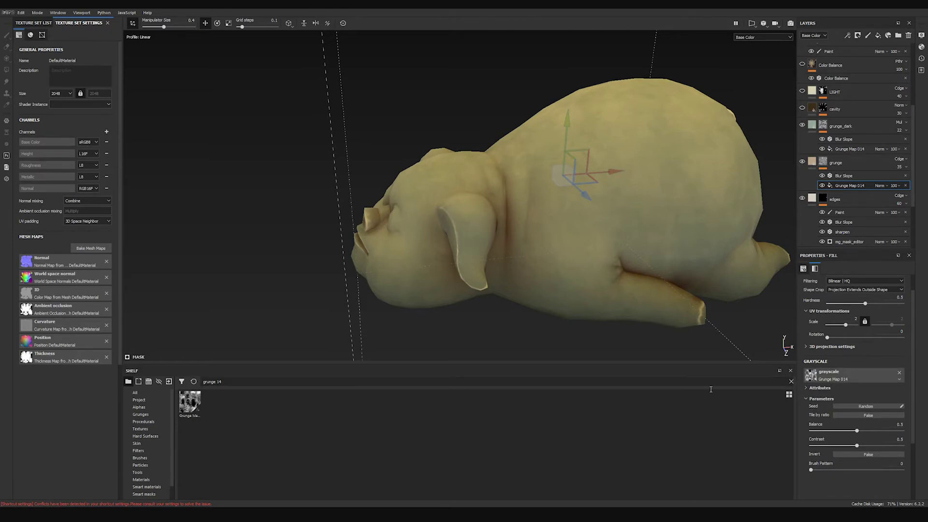
left_click(218, 381)
key("BackSpace")
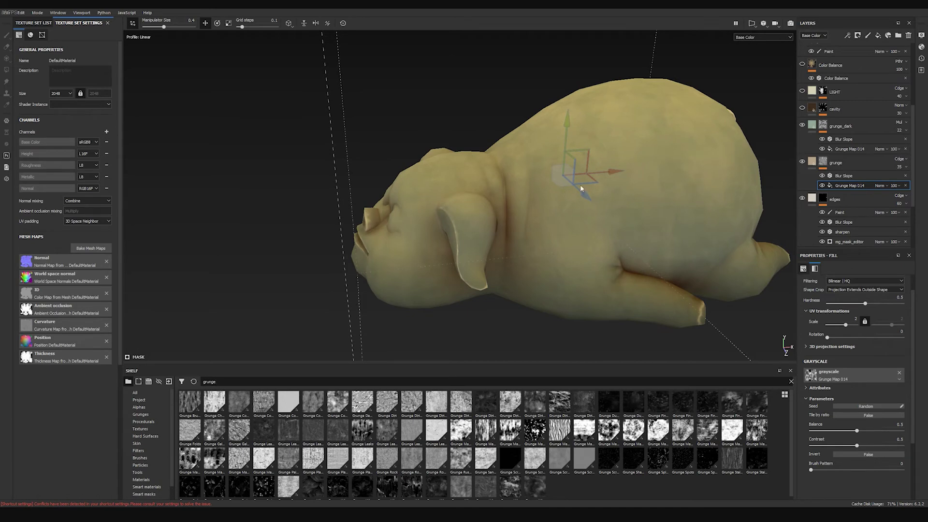
left_click_drag(650, 197, 628, 192, "alt")
scroll(849, 333, "up", 1)
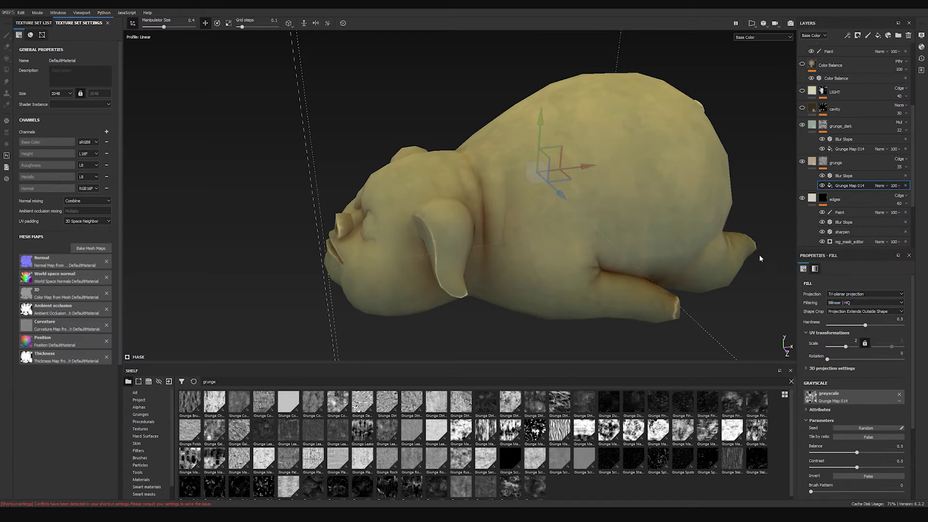
left_click_drag(601, 248, 622, 224, "alt")
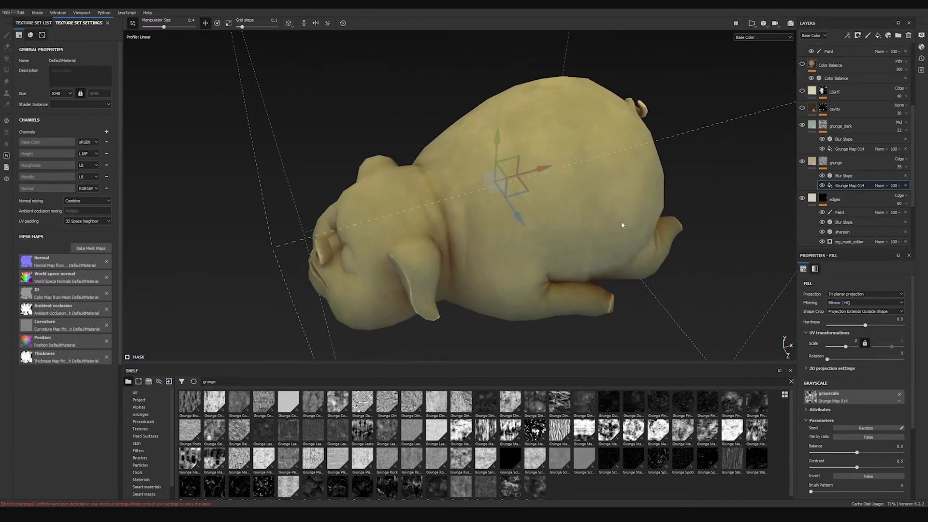
Open the grunge_dark mask's Blur Slope filter and examine the dark patches on the body up close.
left_click(845, 140)
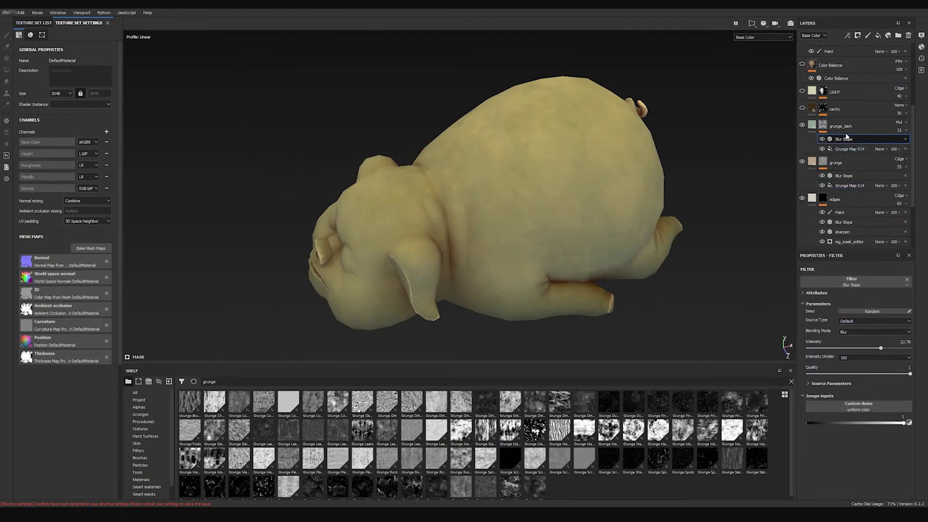
left_click_drag(604, 214, 716, 244, "alt")
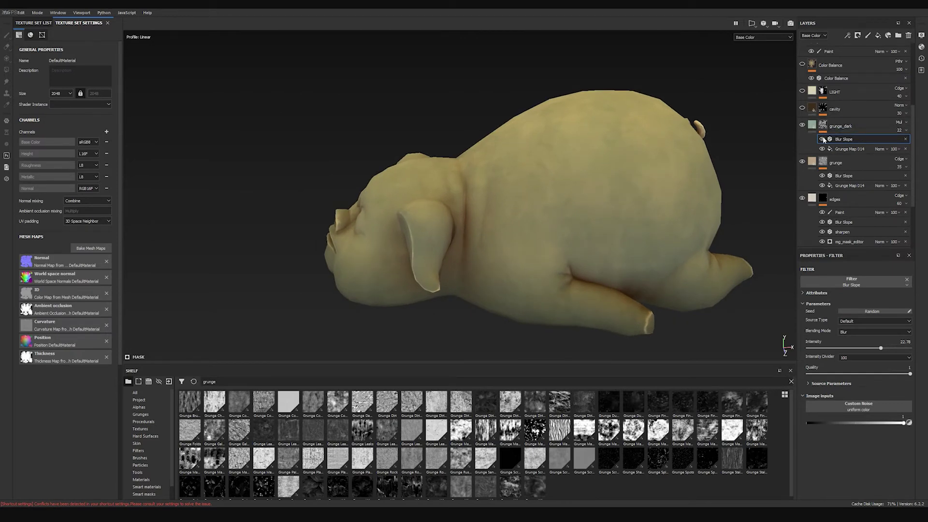
mouse_move(600, 202)
right_mouse_down("alt")
mouse_move(770, 337)
mouse_move(588, 207)
right_mouse_up("alt")
left_click_drag(589, 207, 558, 224, "alt")
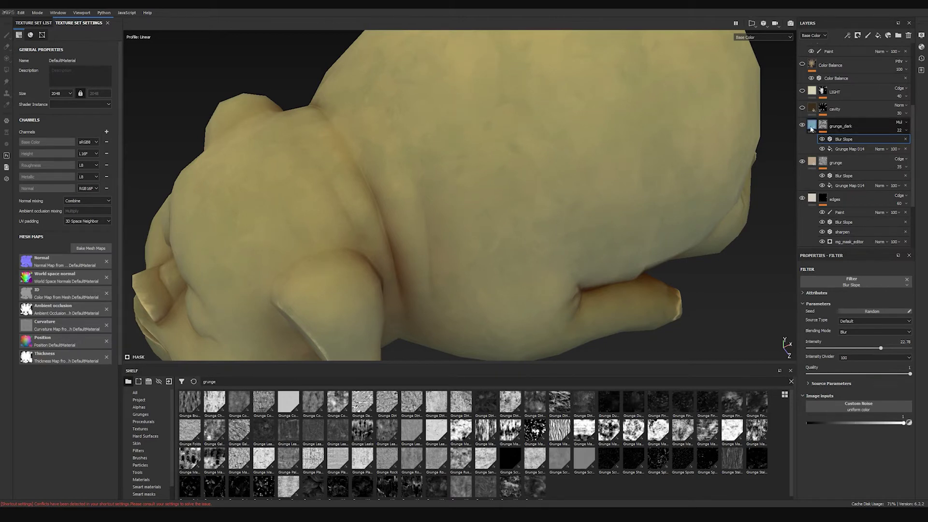
Toggle the grunge_dark layer off and on to compare its effect on the pig's skin up close.
left_click(803, 125)
left_click(803, 125)
left_click(802, 125)
left_click(802, 124)
left_click_drag(509, 156, 555, 166, "alt")
Turn on the cavity layer and examine the creases around the pig's face and body.
scroll(853, 114, "up", 1)
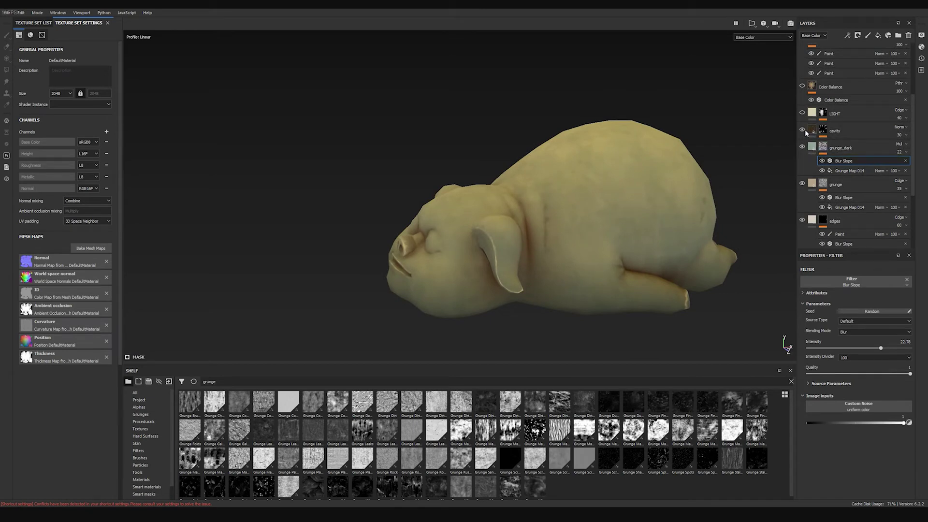
right_click_drag(570, 188, 781, 304, "alt")
left_click_drag(781, 305, 534, 176, "alt")
left_click_drag(474, 192, 725, 183, "alt")
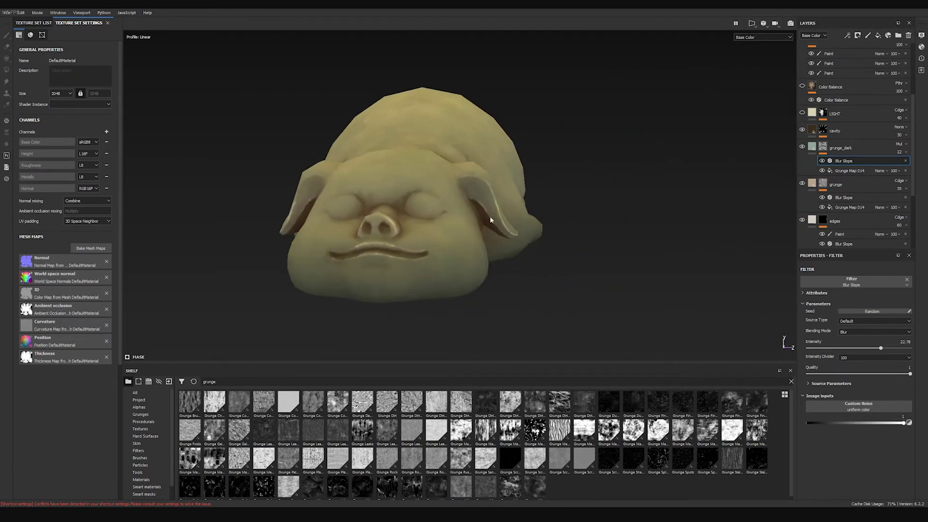
Open the cavity mask's Mask Builder generator and turn off the mask's Blur Slope, Sharpen and Paint effects.
left_click(823, 130)
left_click(824, 136)
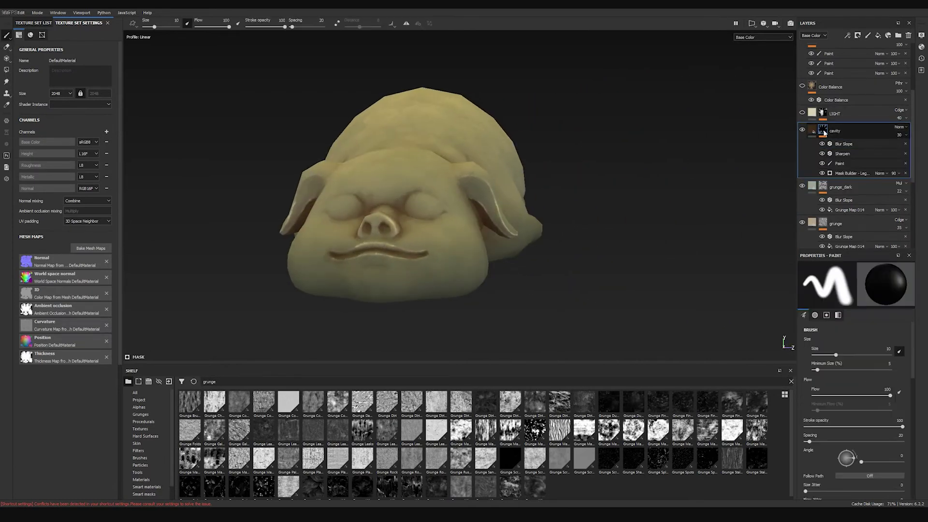
left_click(842, 174)
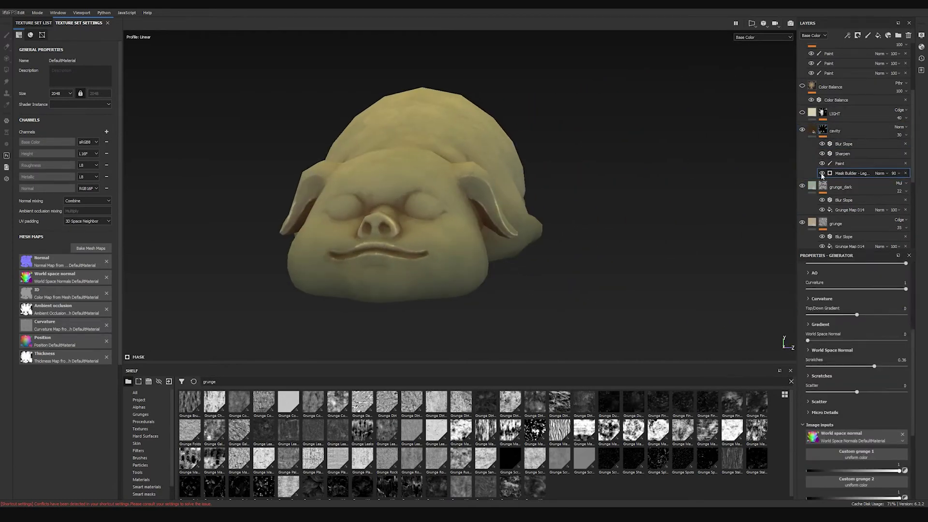
left_click_drag(677, 186, 452, 201, "alt")
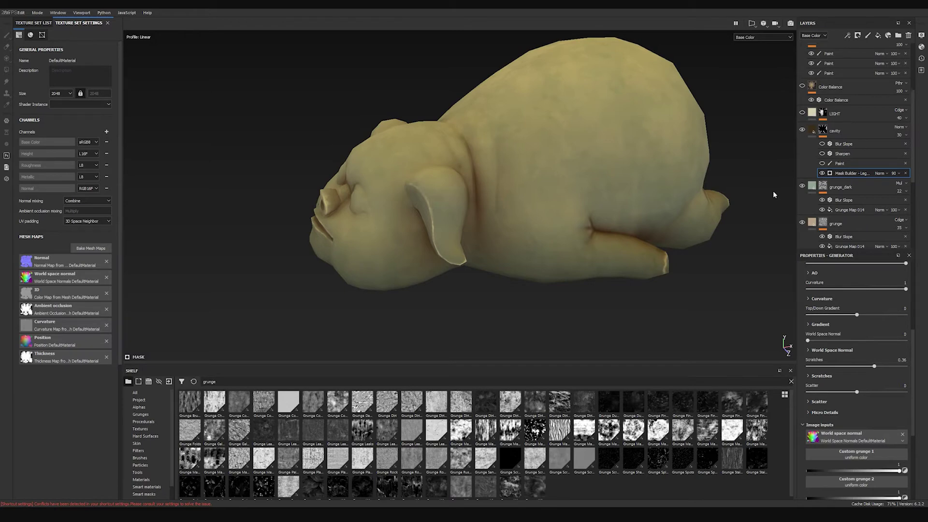
Search the shelf for "cavity", shorten the term to "cavit", and look over the matching generators and the pig's creases.
left_click(215, 383)
double_click(215, 382)
type("cavity")
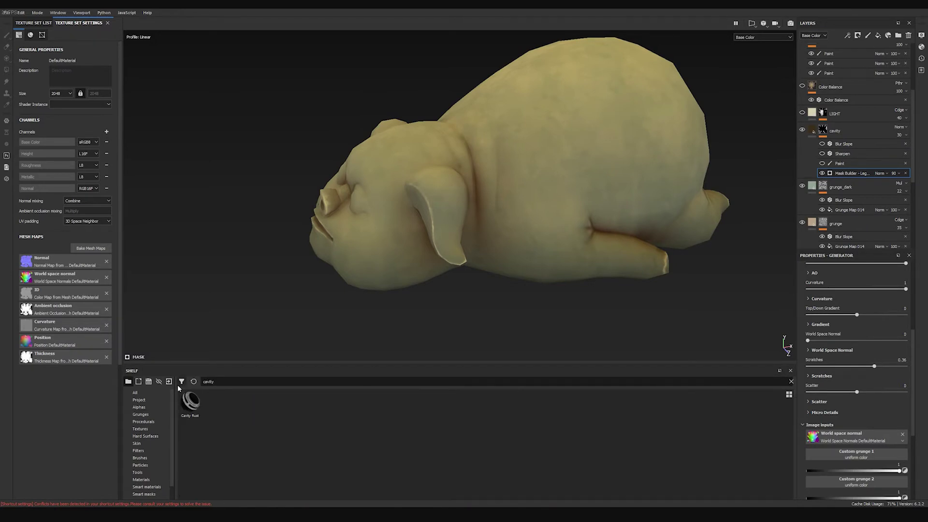
mouse_move(189, 405)
key("BackSpace")
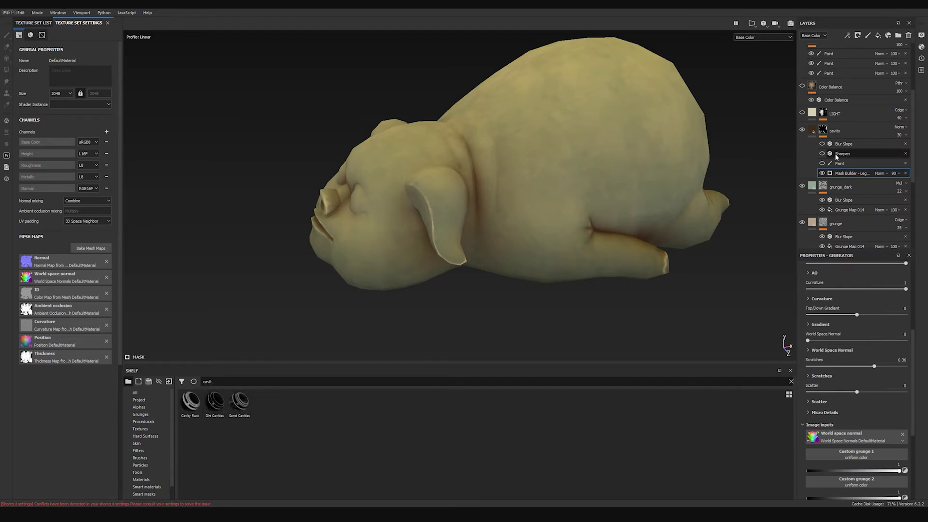
left_click_drag(524, 160, 571, 184, "alt")
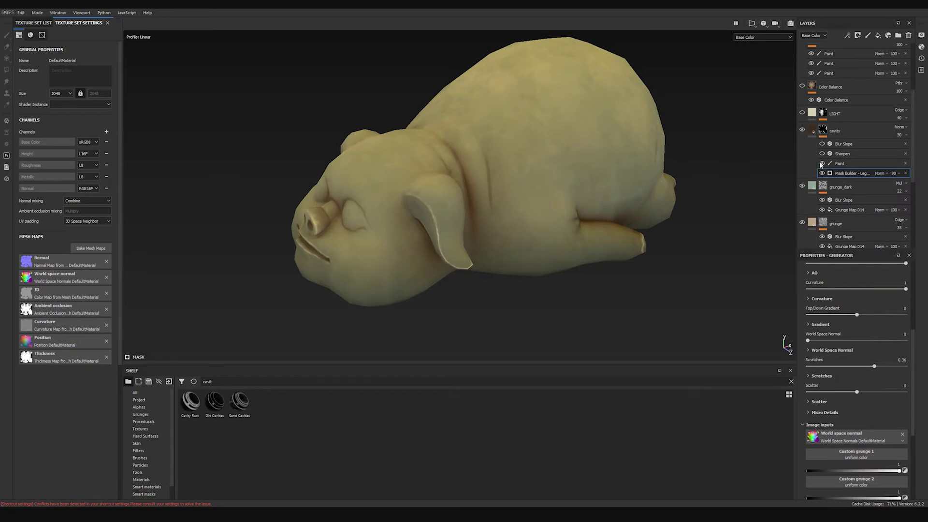
Examine the creases on the pig's head and side, and open the Blur Slope filter settings in the cavity mask.
left_click_drag(663, 183, 716, 154, "alt")
left_click_drag(432, 214, 454, 212, "alt")
left_click_drag(376, 208, 642, 184, "alt")
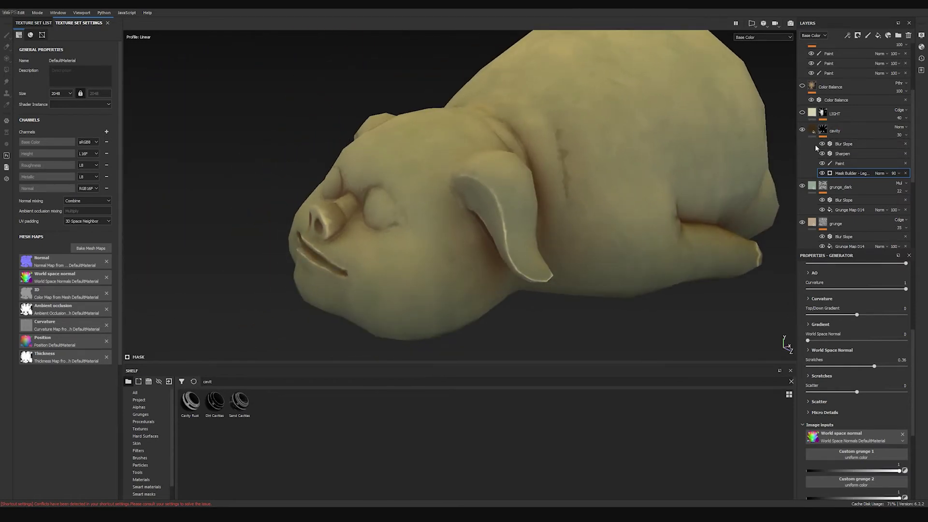
left_click(846, 144)
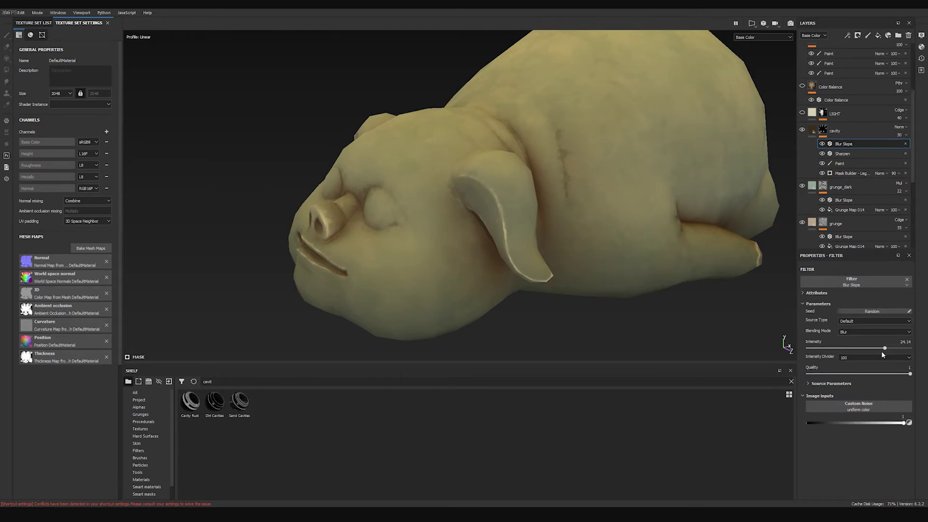
left_click(846, 360)
Toggle the cavity mask's Blur Slope filter off and on to compare the creases around the pig's face.
left_click_drag(535, 182, 679, 212, "alt")
left_click(822, 144)
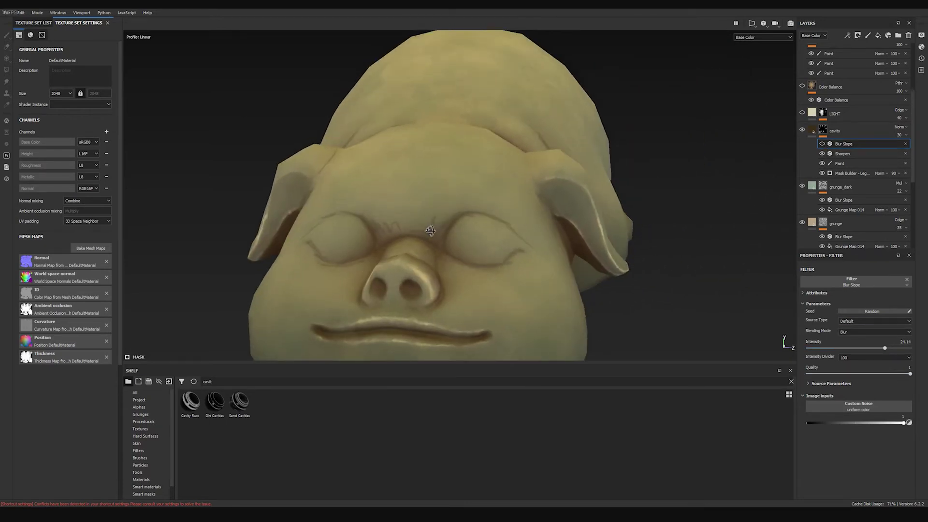
left_click_drag(425, 220, 507, 216, "alt")
left_click(822, 144)
Select the cavity mask's Paint effect, choose a Charcoal brush from the brush library, and review its stroke settings.
left_click(850, 164)
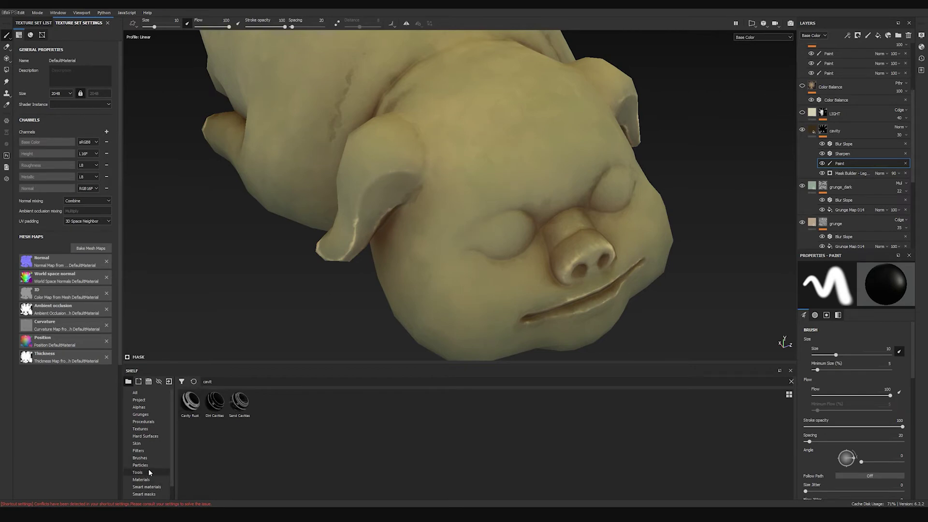
left_click(140, 458)
left_click(239, 429)
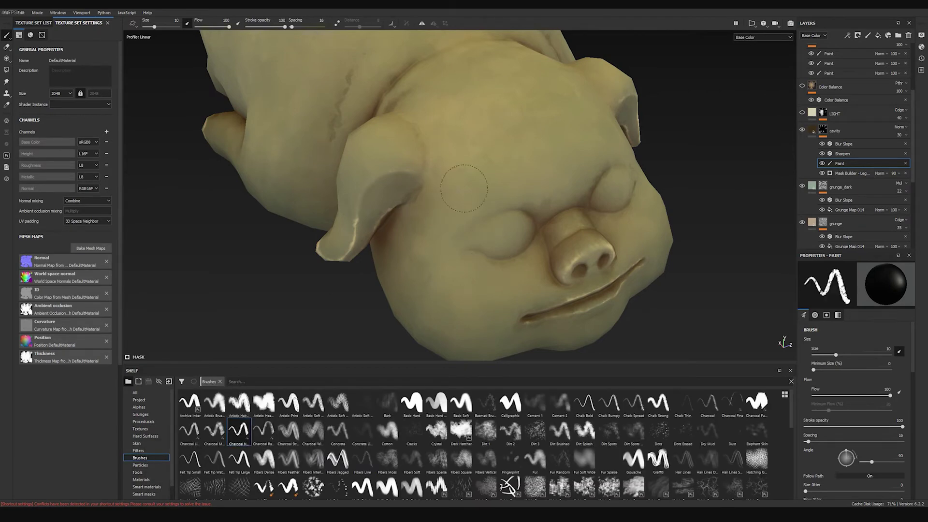
left_click_drag(698, 207, 554, 186, "alt")
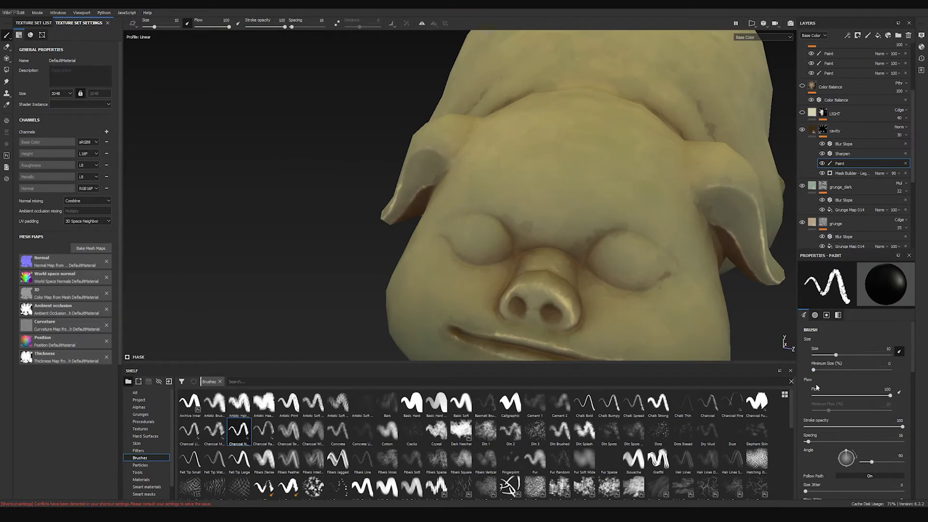
scroll(869, 372, "down", 7)
scroll(868, 373, "up", 5)
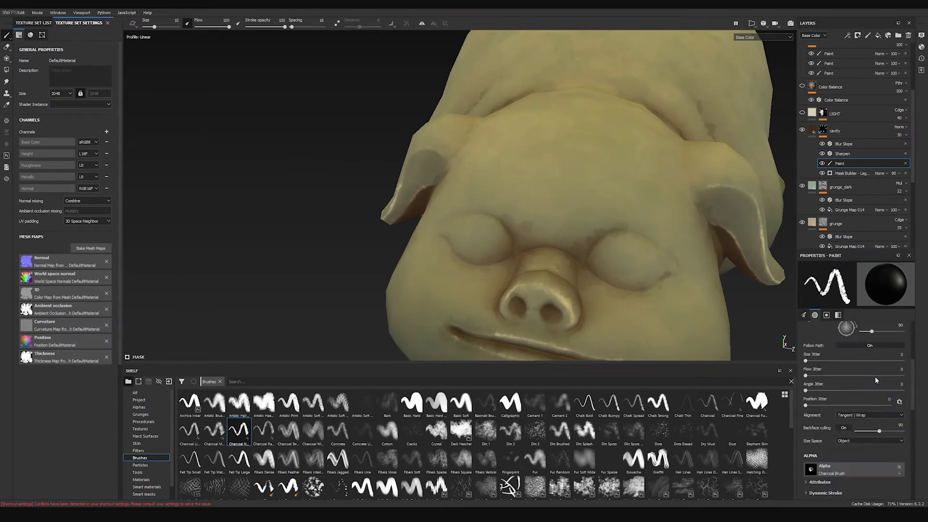
Examine the hand-painted cavity strokes behind the pig's ear and along its side from several angles.
left_click_drag(768, 187, 631, 140, "alt")
middle_click_drag(630, 135, 553, 245, "alt")
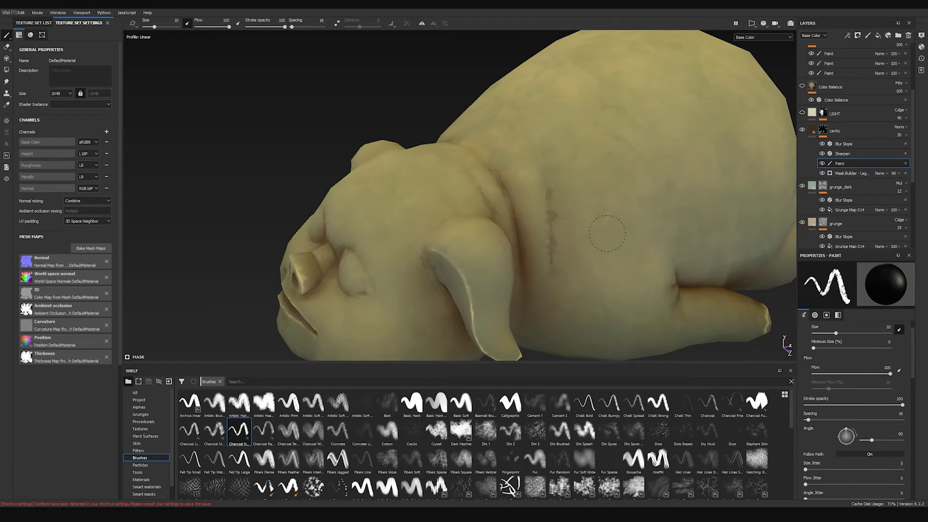
middle_click_drag(671, 213, 603, 221, "alt")
right_click_drag(603, 221, 572, 232, "alt")
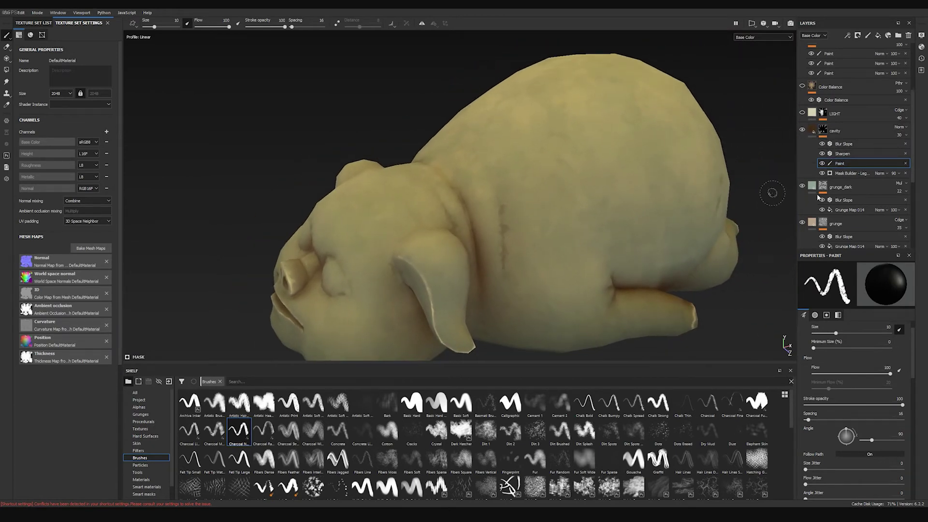
mouse_move(530, 262)
left_mouse_down("alt")
mouse_move(538, 246)
mouse_move(501, 228)
left_mouse_up("alt")
left_click_drag(538, 294, 546, 230, "alt")
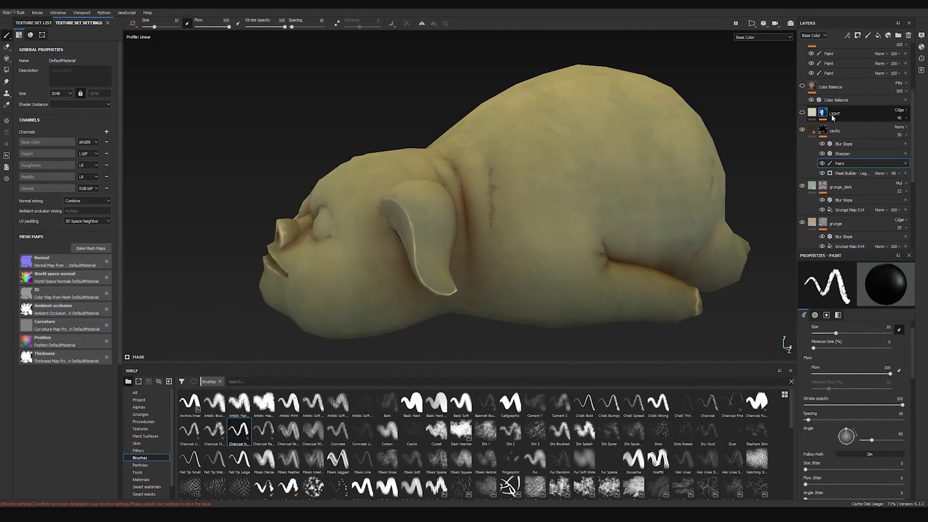
Turn on the LIGHT layer and open the Light generator in its mask.
left_click(802, 114)
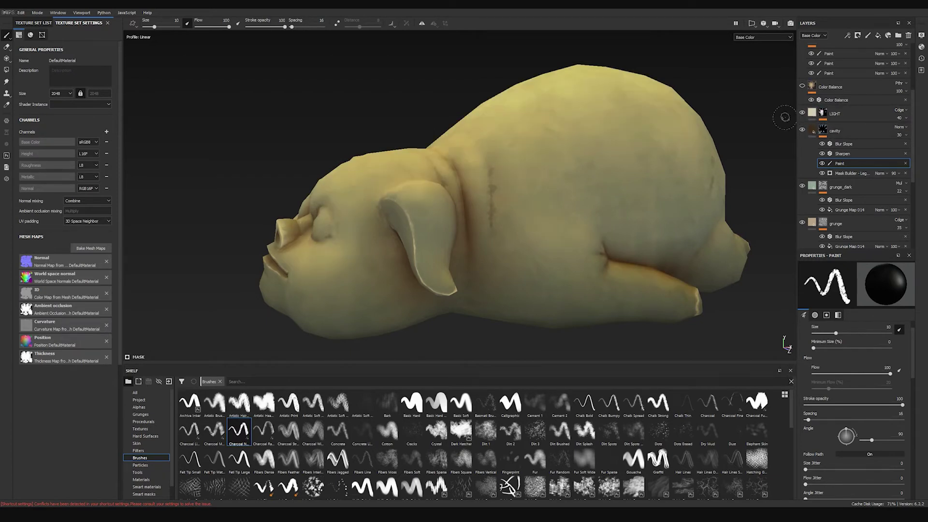
right_click_drag(723, 244, 490, 151, "alt")
left_click_drag(491, 151, 610, 193, "alt")
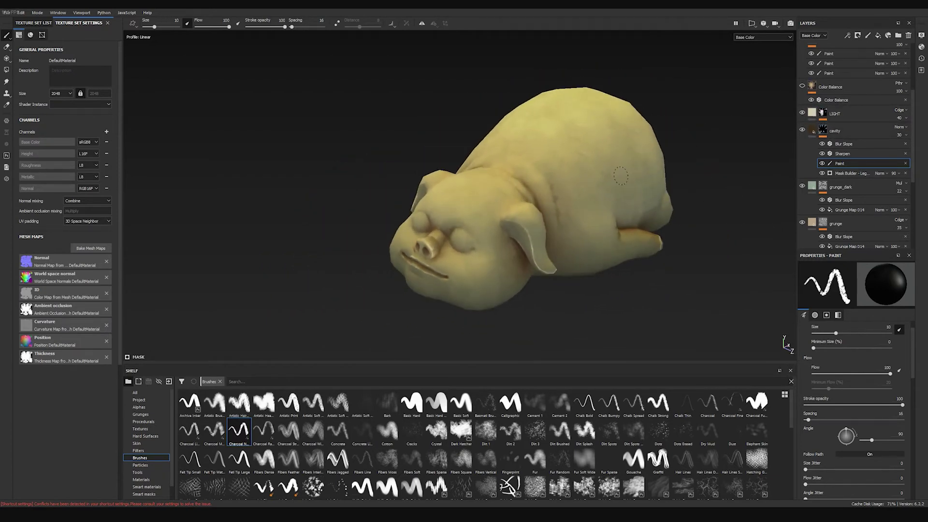
middle_click_drag(610, 194, 608, 219, "alt")
left_click(822, 130)
left_click(823, 114)
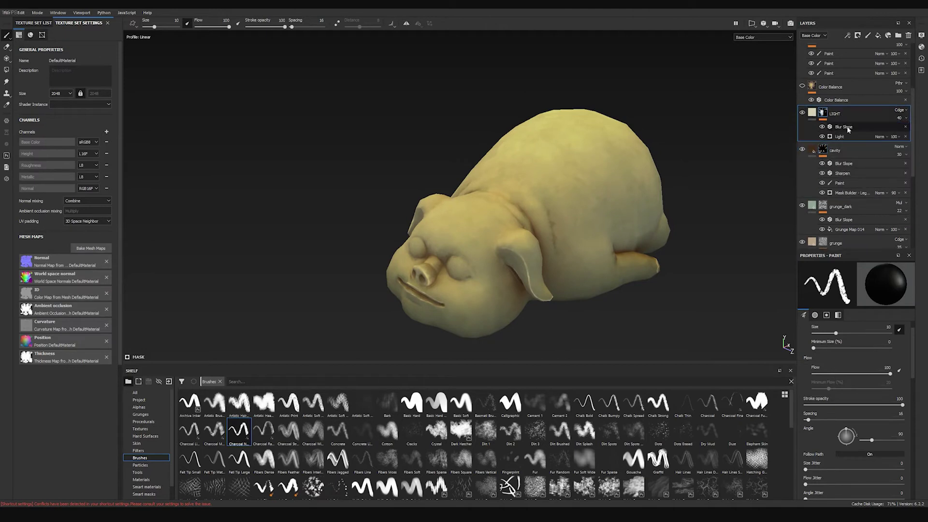
left_click(840, 136)
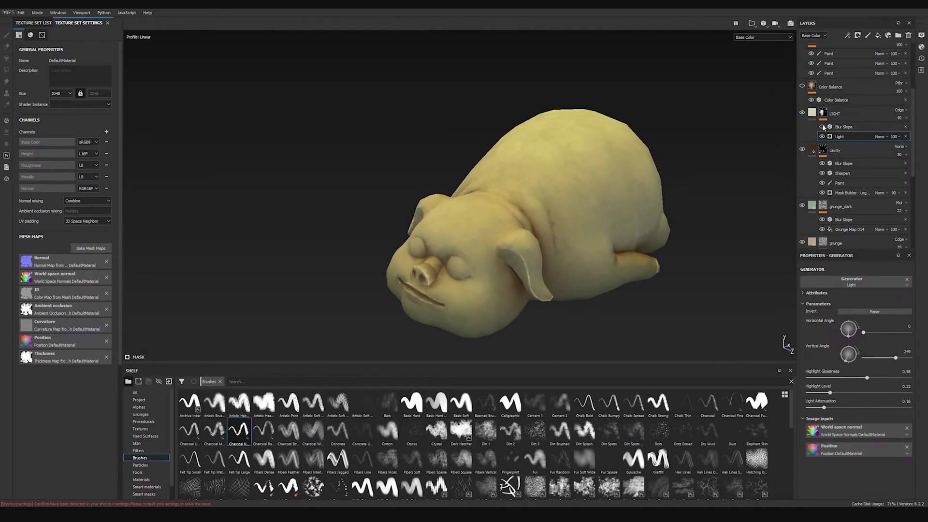
Inspect the lit areas from the front and side, toggling the LIGHT layer off and on to compare.
right_click_drag(676, 275, 714, 311, "alt")
left_click_drag(648, 242, 716, 212, "alt")
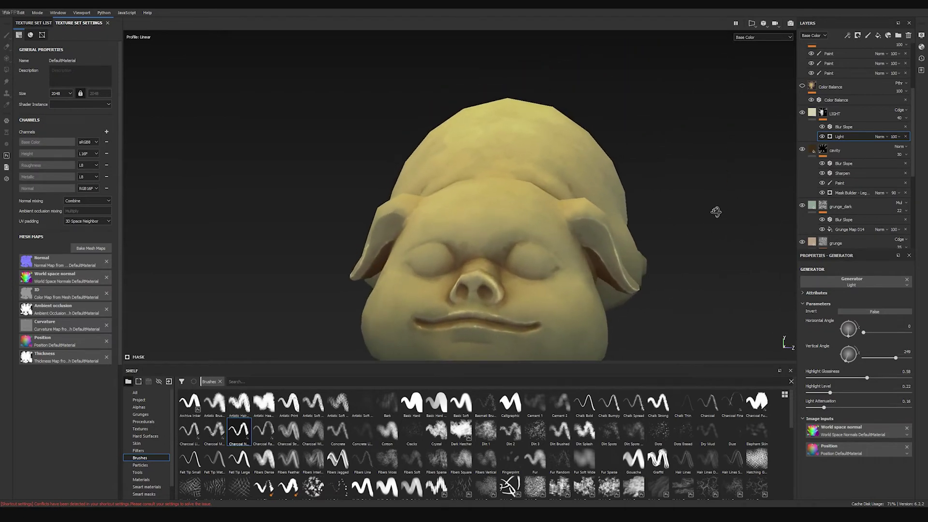
middle_click_drag(628, 251, 649, 214, "alt")
left_click_drag(649, 213, 505, 260, "alt")
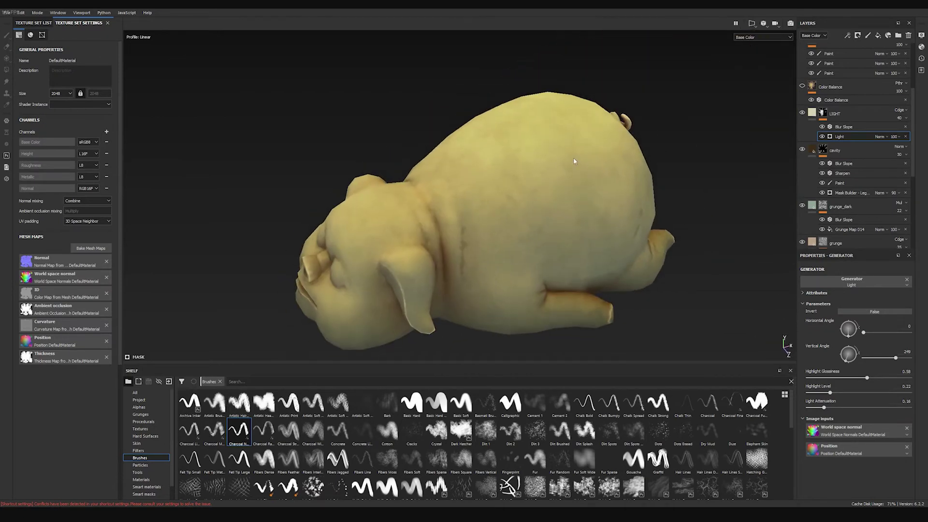
left_click(802, 113)
left_click(803, 113)
Examine how the Light generator brightens the pig's back and head from the front, side and farther away.
left_click_drag(586, 183, 768, 166, "alt")
right_click(729, 210)
right_click_drag(512, 188, 501, 201, "alt")
left_click_drag(501, 201, 561, 199, "alt")
middle_click_drag(561, 199, 583, 195, "alt")
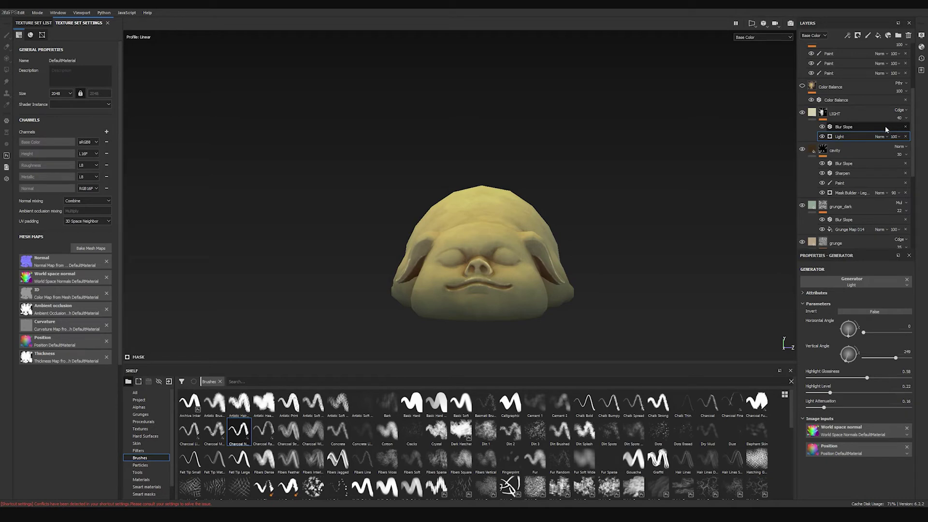
left_click_drag(715, 136, 583, 181, "alt")
mouse_move(908, 129)
left_mouse_down()
mouse_move(924, 130)
mouse_move(905, 139)
left_mouse_up()
left_click_drag(570, 207, 514, 217, "alt")
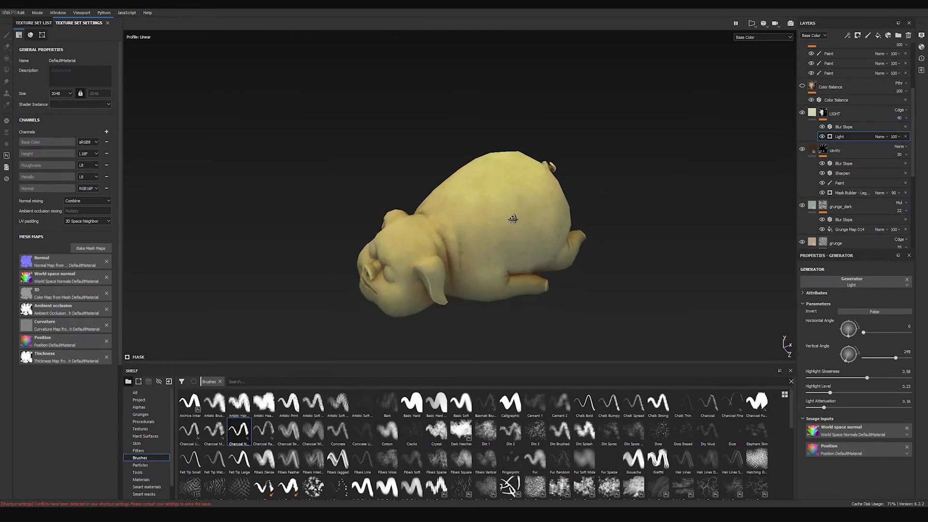
right_click_drag(513, 217, 570, 244, "alt")
middle_click_drag(569, 244, 601, 221, "alt")
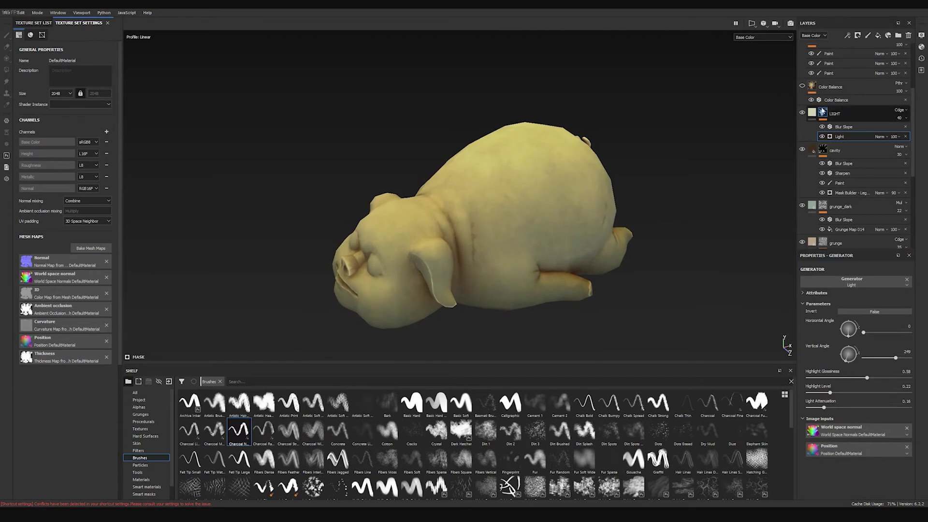
Toggle the Color Balance layer on and off, and examine the pig's shading without it from the side.
left_click(803, 86)
left_click(802, 87)
left_click_drag(526, 251, 710, 207, "alt")
left_click_drag(422, 212, 523, 275, "alt")
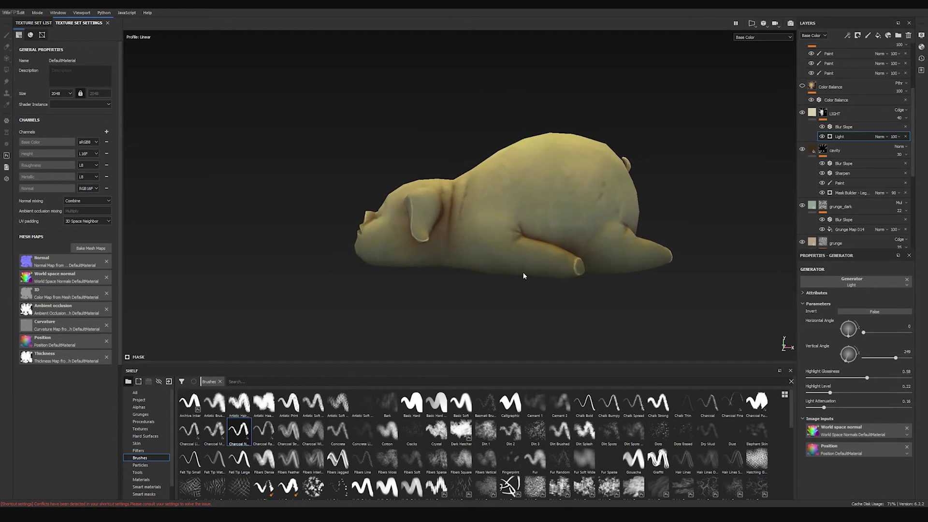
left_click_drag(520, 198, 604, 179, "alt")
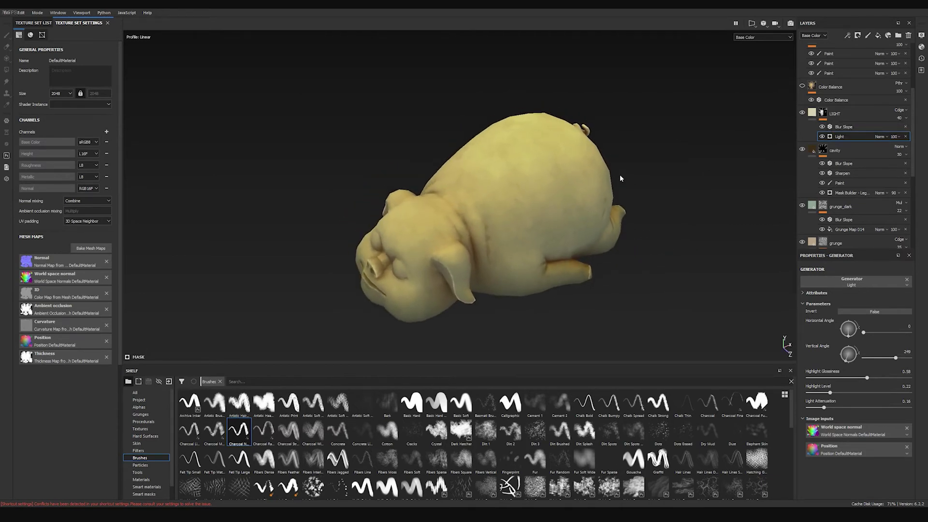
Review the layer stack, turn on the Color Balance layer above LIGHT, and select that layer.
scroll(819, 155, "down", 3)
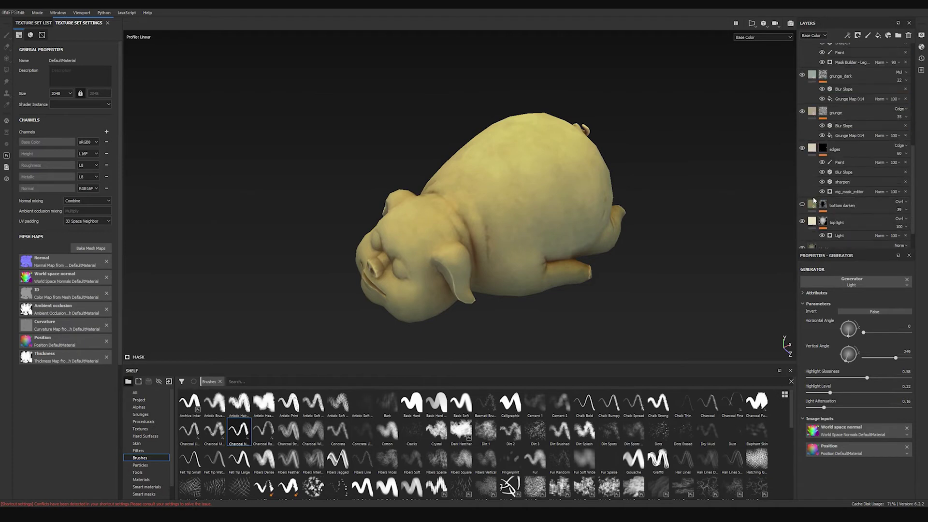
scroll(819, 145, "up", 3)
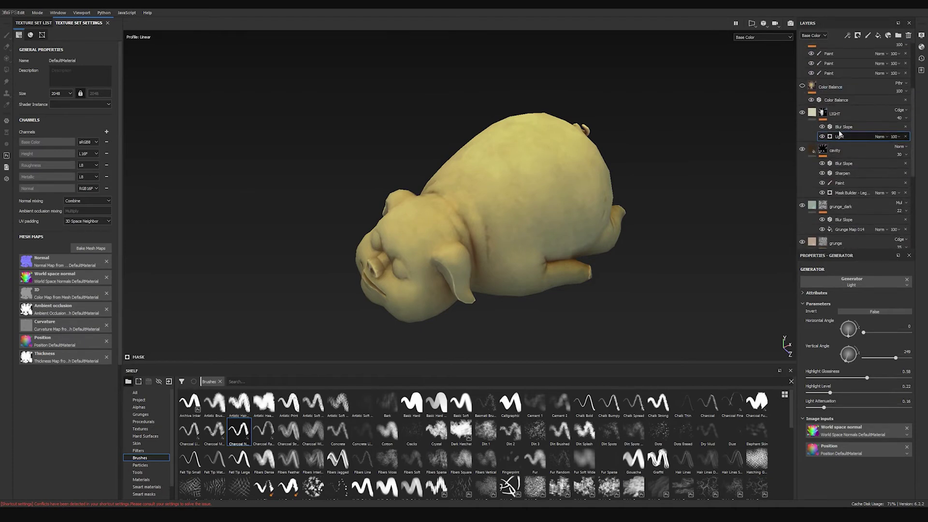
scroll(825, 169, "up", 2)
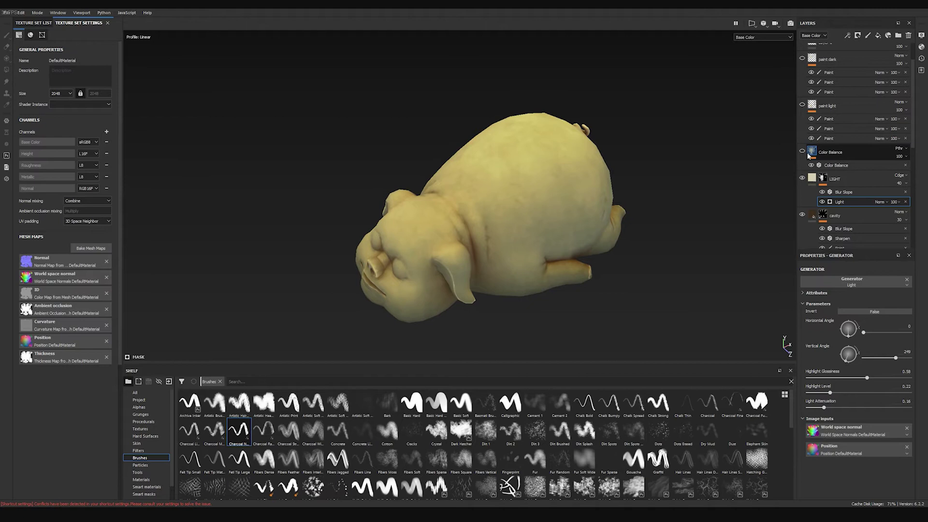
mouse_move(808, 155)
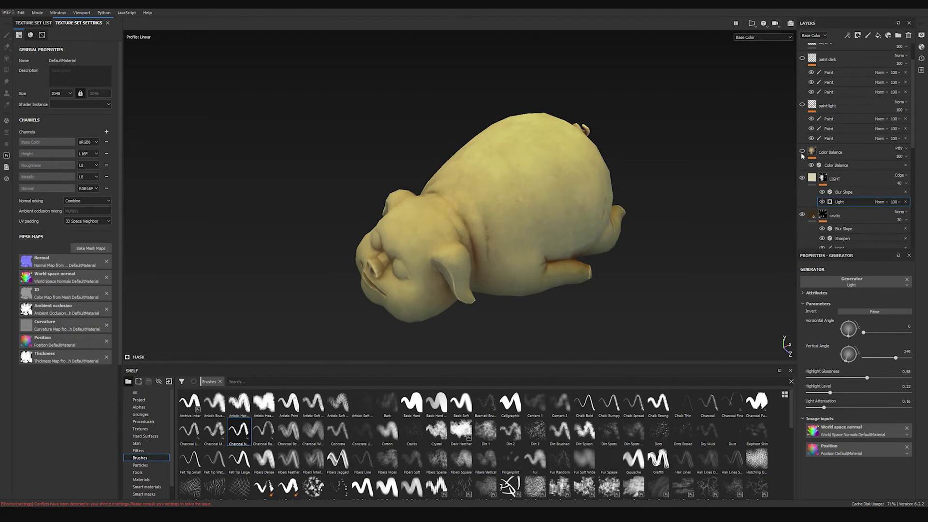
left_click(802, 152)
key("1")
left_click(820, 166)
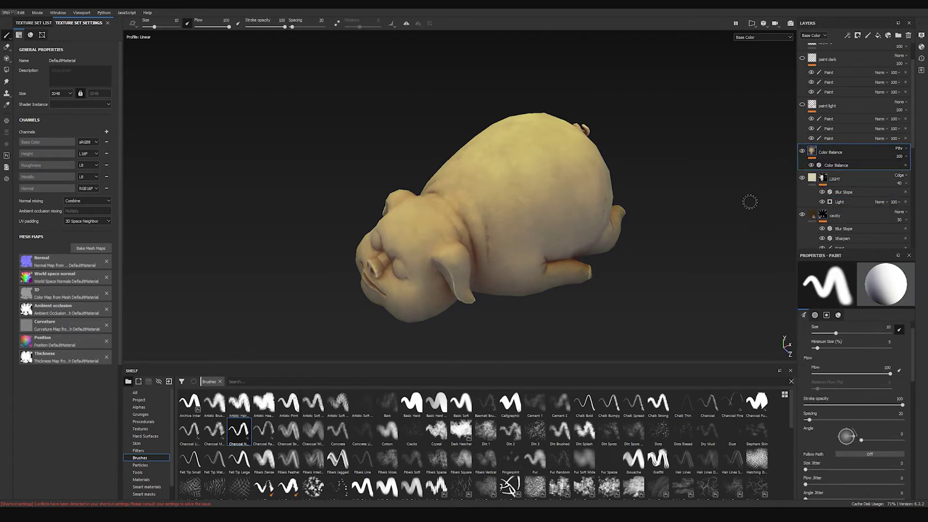
Search all shelf resources for "color ba" and point out the Color Balance filter for use in the layer stack.
left_click(219, 381)
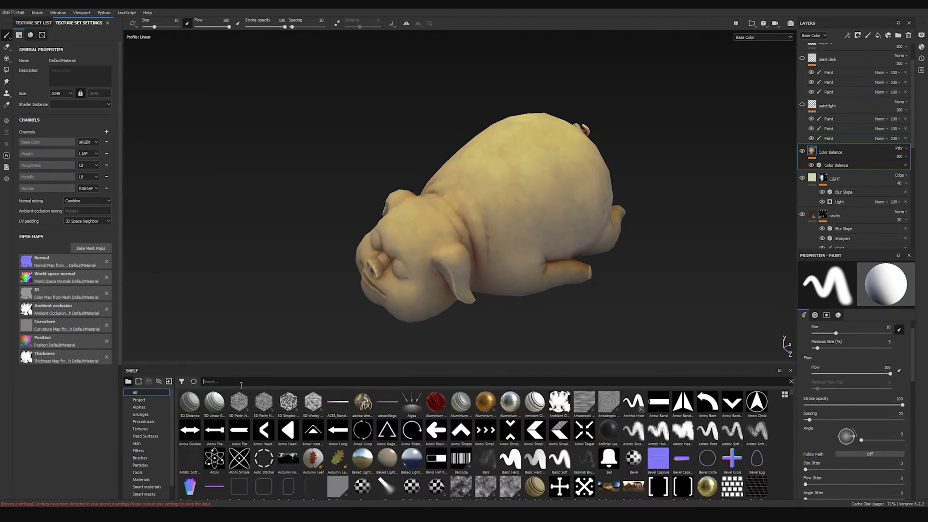
type("color bal")
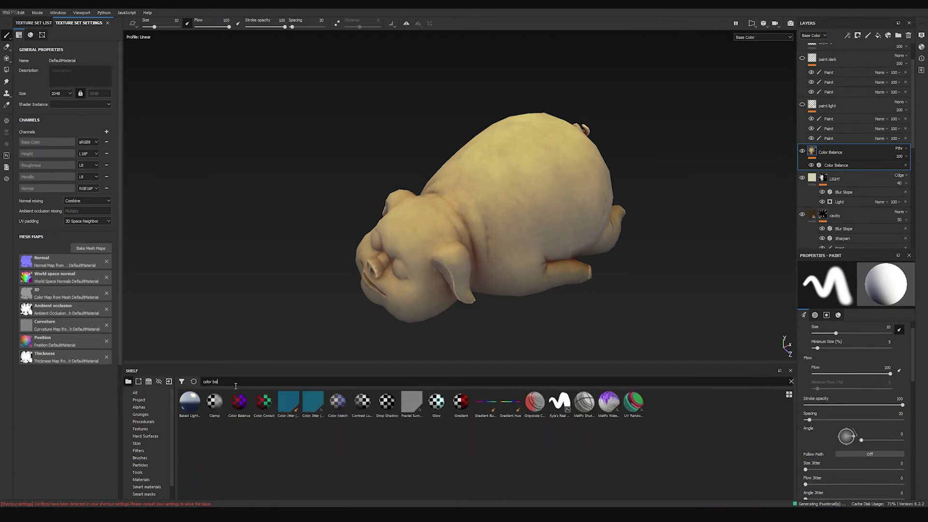
left_click_drag(239, 401, 840, 145)
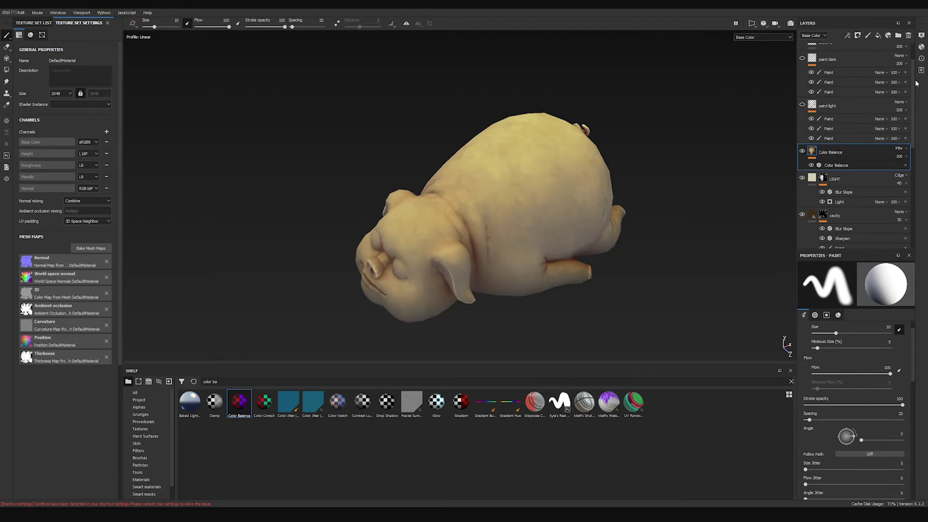
mouse_move(913, 143)
left_mouse_down()
mouse_move(918, 156)
mouse_move(917, 88)
mouse_move(917, 163)
mouse_move(920, 132)
left_mouse_up()
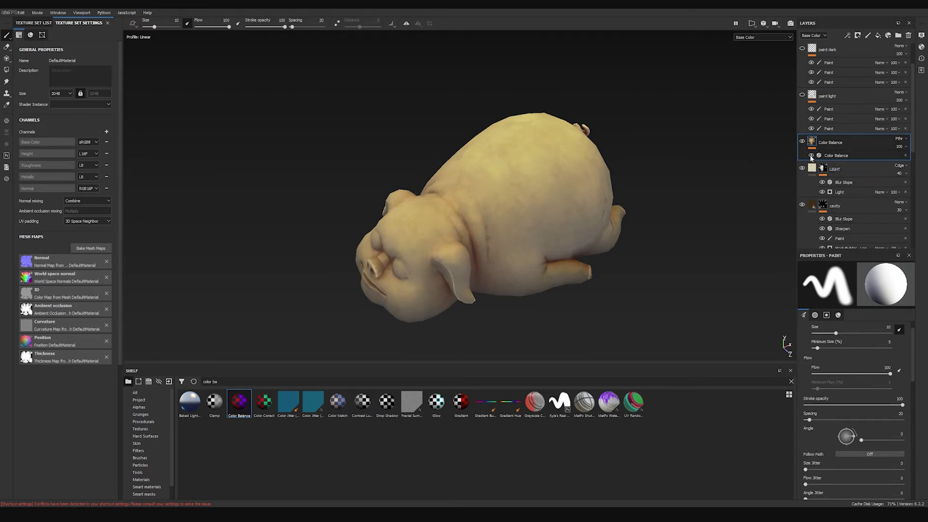
Open the Color Balance filter on its layer and expand the Highlights, Midtones and Shadows parameters.
left_click(835, 155)
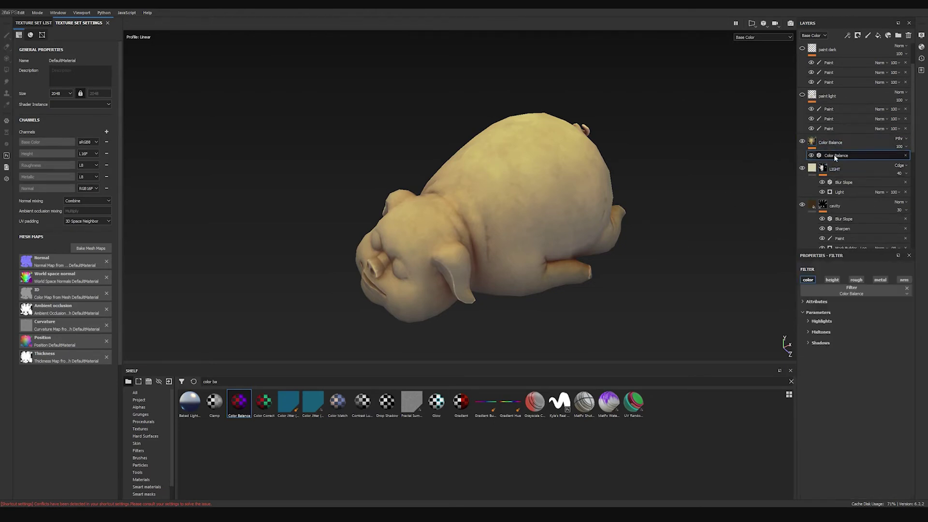
left_click(808, 331)
left_click(808, 321)
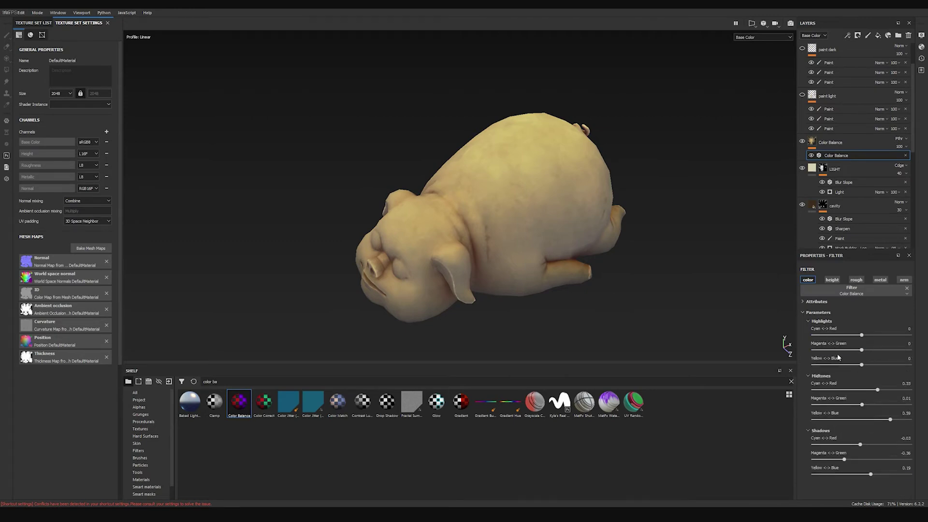
Toggle the Color Balance layer off and on to compare the pig's overall skin tint from different angles.
left_click_drag(621, 286, 594, 230, "alt")
left_click(803, 141)
left_click_drag(653, 193, 606, 231, "alt")
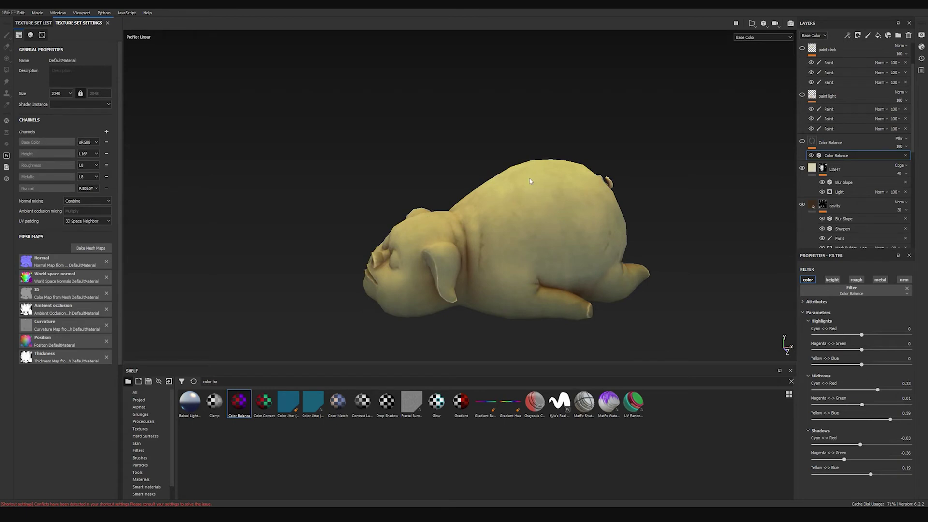
left_click(802, 142)
left_click_drag(628, 218, 469, 309, "alt")
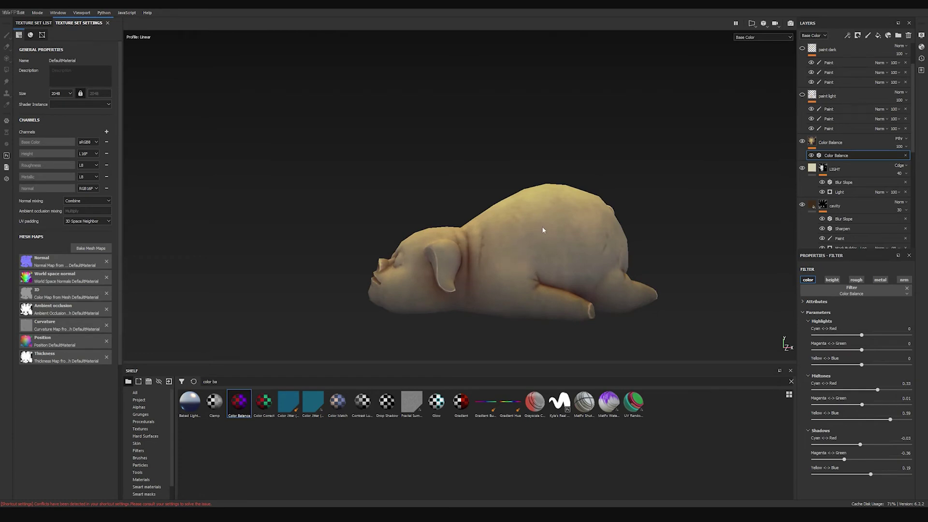
left_click_drag(534, 210, 555, 240, "alt")
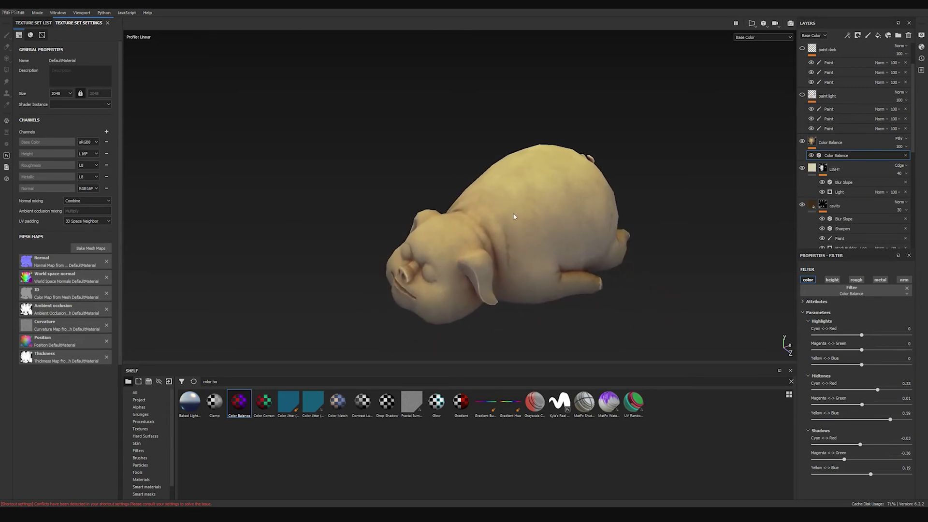
Turn on the paint light layer with only the lowest of its three Paint effects visible.
mouse_move(500, 242)
left_mouse_down("alt")
mouse_move(595, 292)
mouse_move(673, 212)
mouse_move(701, 203)
mouse_move(559, 194)
mouse_move(404, 208)
mouse_move(505, 232)
mouse_move(546, 271)
mouse_move(483, 267)
mouse_move(506, 234)
left_mouse_up("alt")
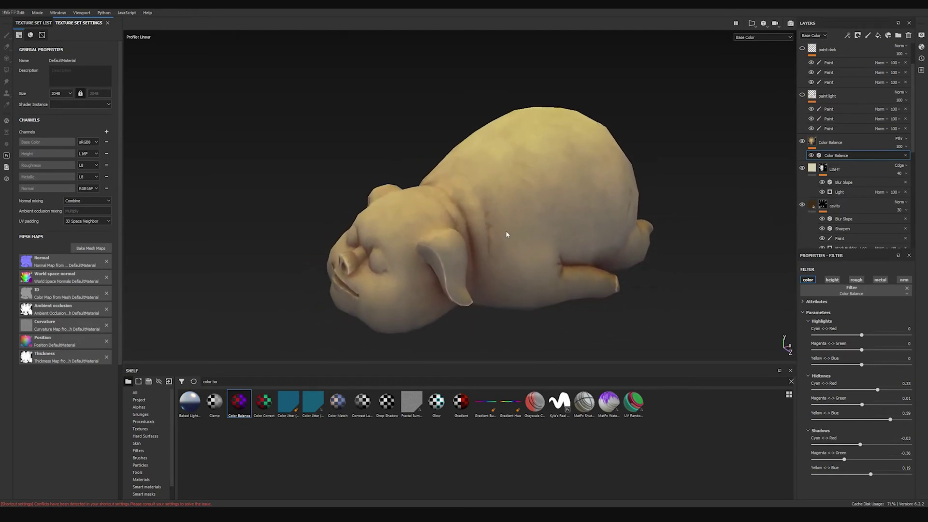
left_click_drag(564, 232, 494, 218, "alt")
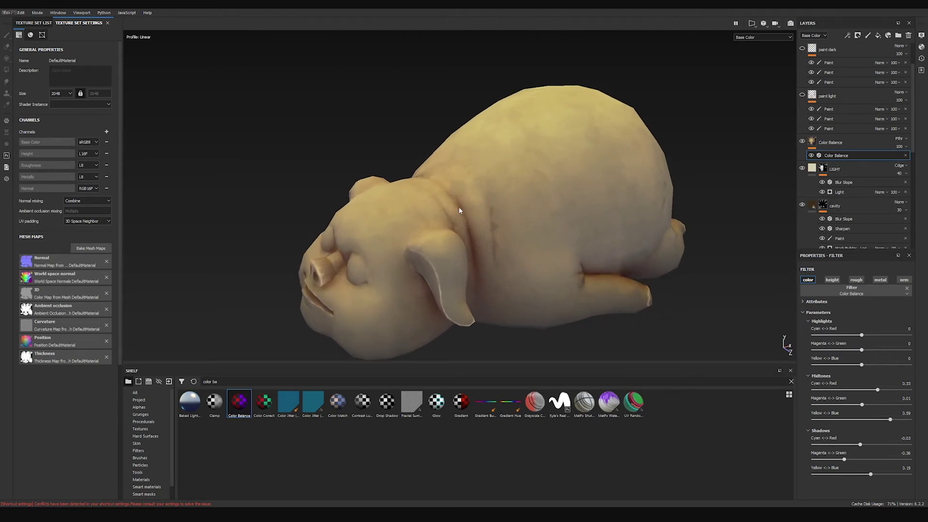
left_click_drag(441, 224, 425, 229, "alt")
left_click_drag(367, 243, 486, 245, "alt")
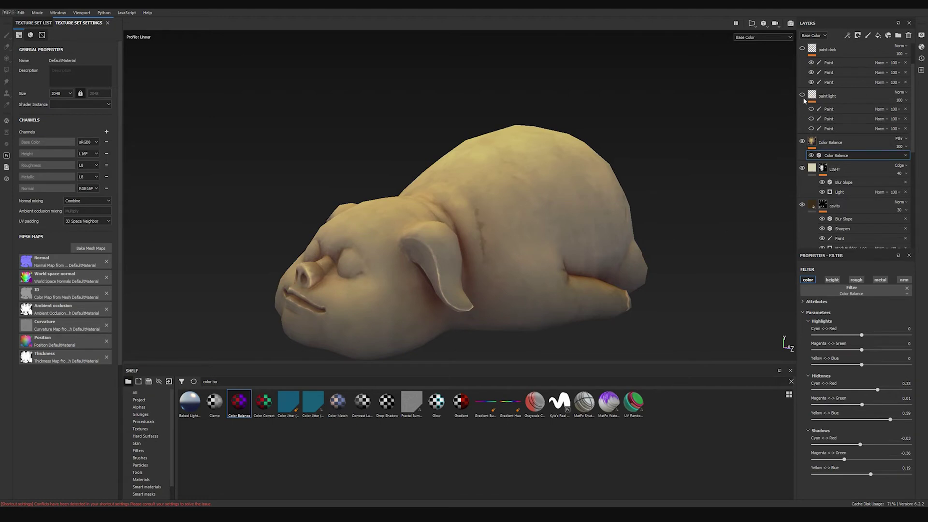
middle_click_drag(576, 192, 588, 163, "alt")
left_click_drag(588, 164, 604, 163, "alt")
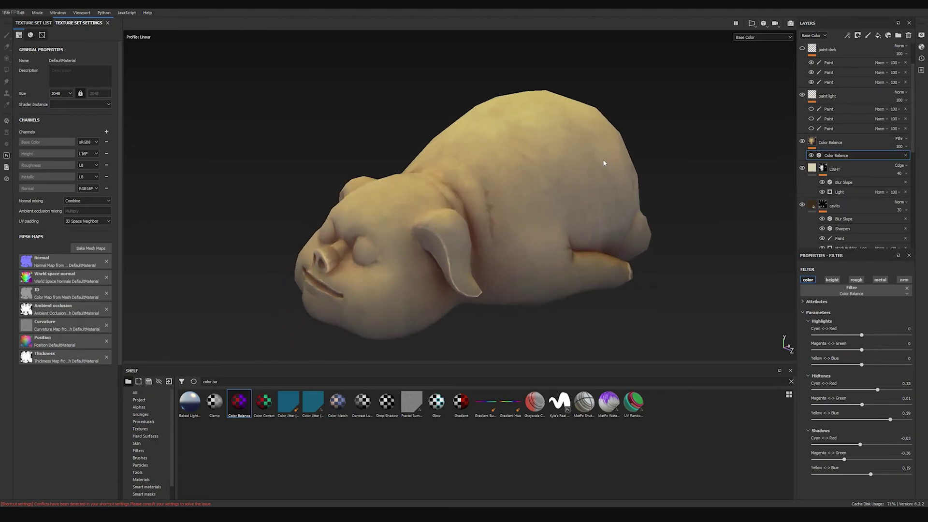
right_click_drag(605, 163, 595, 166, "alt")
left_click_drag(613, 157, 463, 152, "alt")
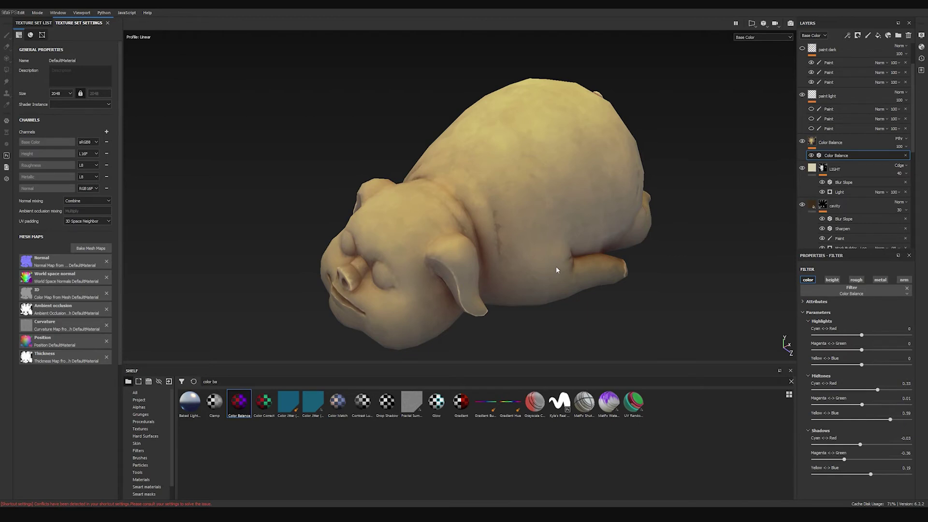
left_click(812, 129)
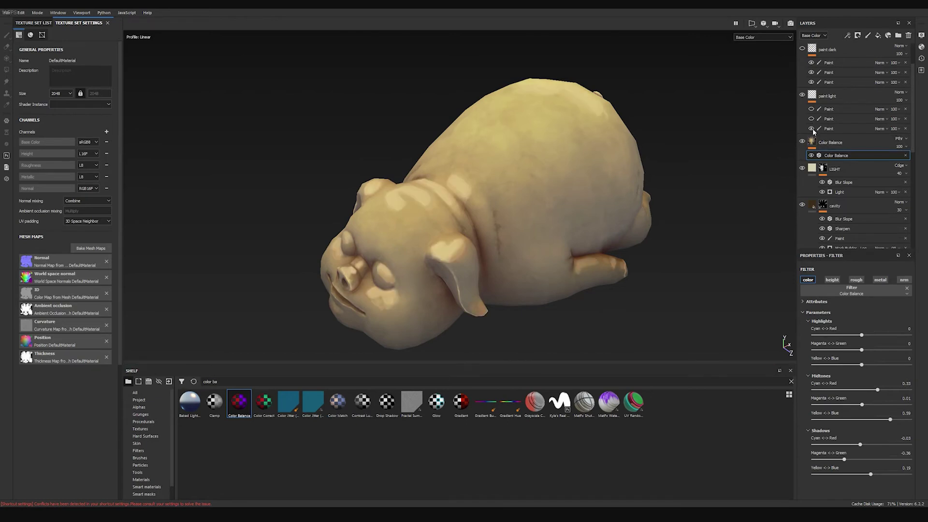
Examine the first-pass painted highlights on the pig's forehead, ears, eyelids and cheeks.
left_click_drag(617, 133, 525, 213, "alt")
right_click_drag(525, 213, 674, 286, "alt")
middle_click_drag(518, 191, 479, 210, "alt")
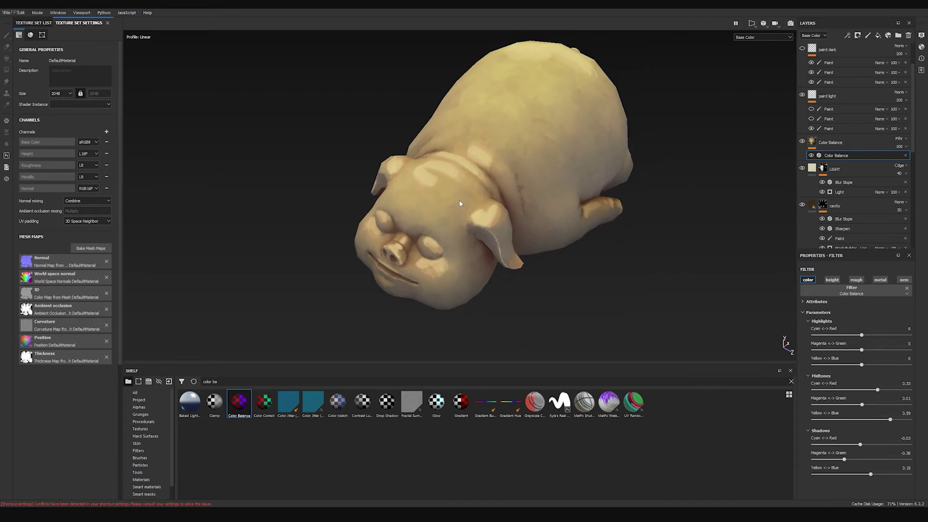
left_click_drag(478, 210, 534, 114, "alt")
middle_click_drag(406, 253, 479, 193, "alt")
left_click_drag(520, 182, 485, 183, "alt")
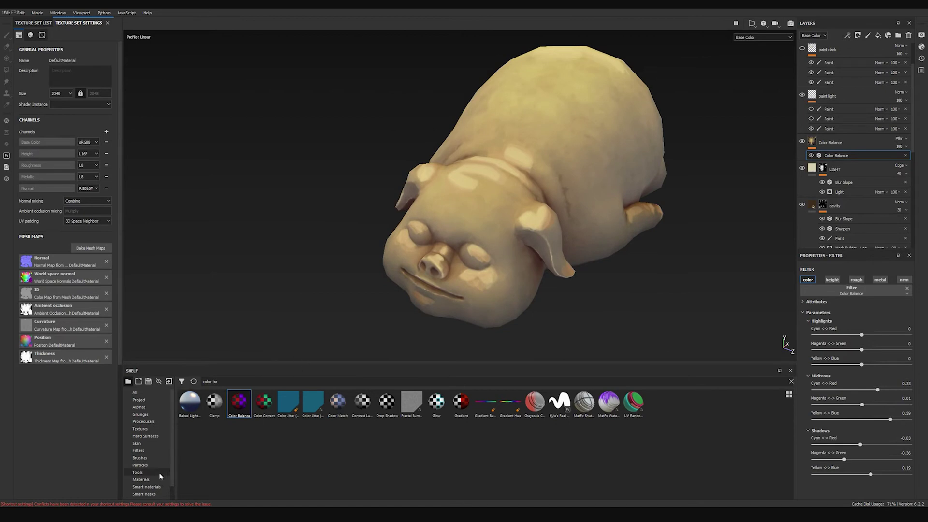
Select the lowest Paint effect in paint light and load the Kyle's Paintbox - Gouache G Dry Out brush.
left_click(140, 457)
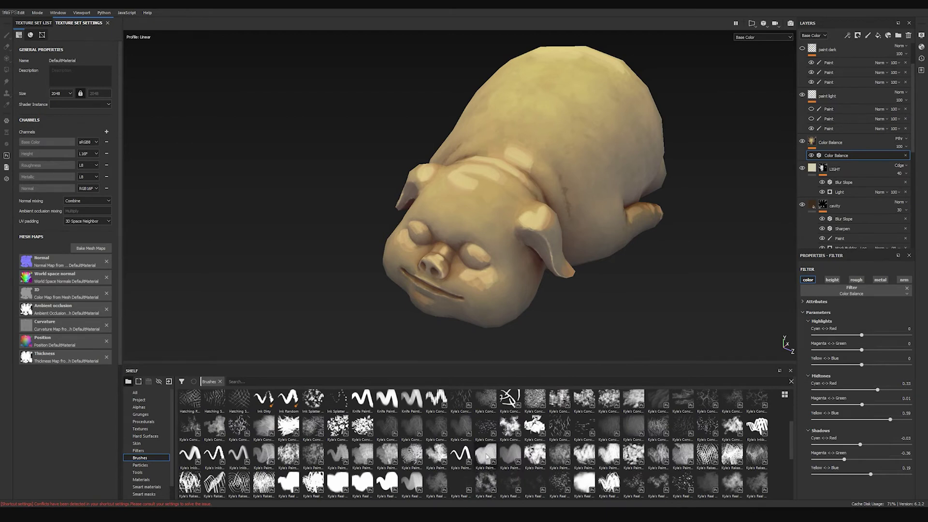
mouse_move(486, 456)
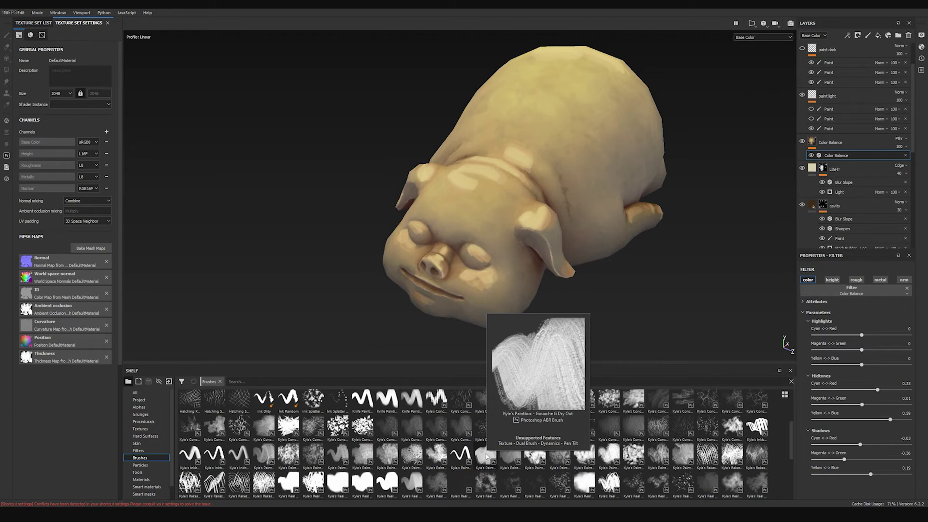
left_click(487, 456)
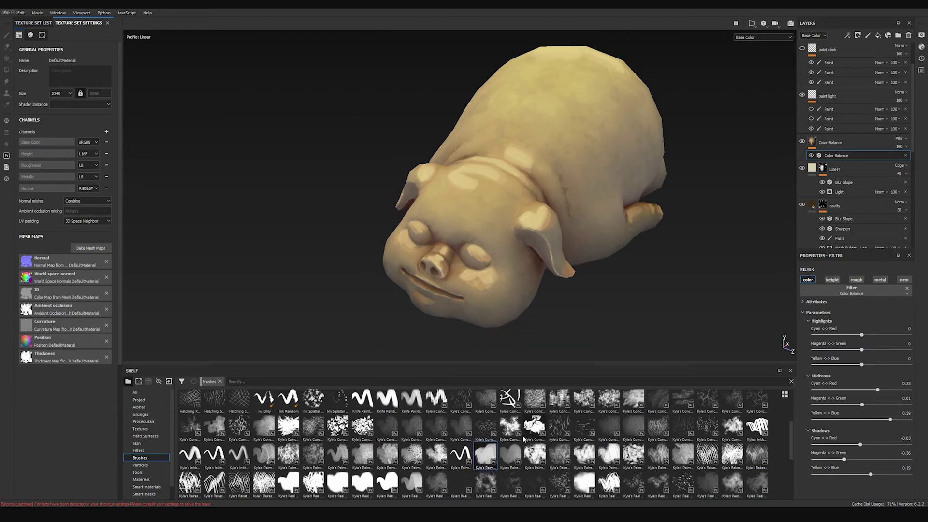
left_click(827, 128)
middle_click_drag(461, 203, 461, 210, "alt")
left_click_drag(447, 206, 505, 235)
key("ctrl+z")
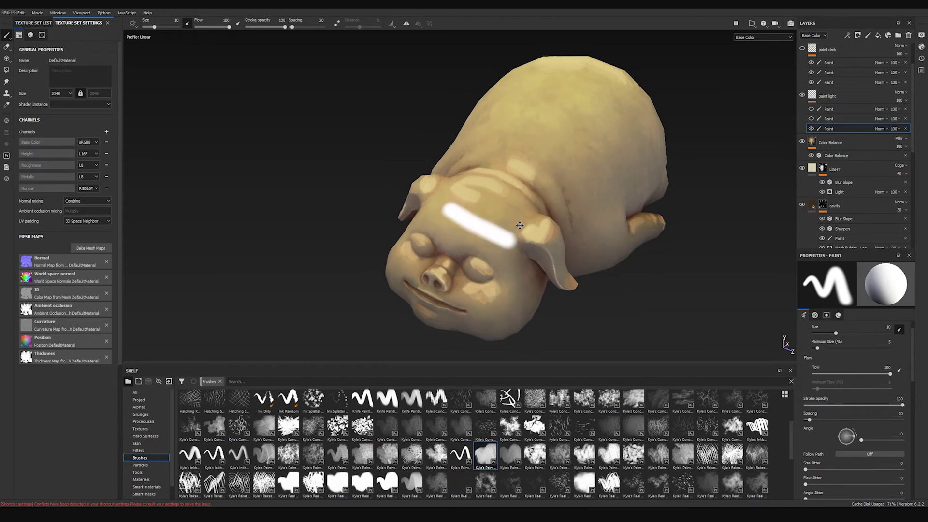
left_click(486, 452)
Try a stroke with the gouache brush on the pig's forehead.
mouse_move(459, 225)
left_mouse_down()
mouse_move(505, 237)
mouse_move(499, 247)
left_mouse_up()
right_click_drag(543, 274, 575, 261, "alt")
mouse_move(575, 261)
left_mouse_down("alt")
mouse_move(654, 242)
mouse_move(706, 201)
mouse_move(629, 271)
mouse_move(549, 285)
mouse_move(551, 256)
left_mouse_up("alt")
key("ctrl+z")
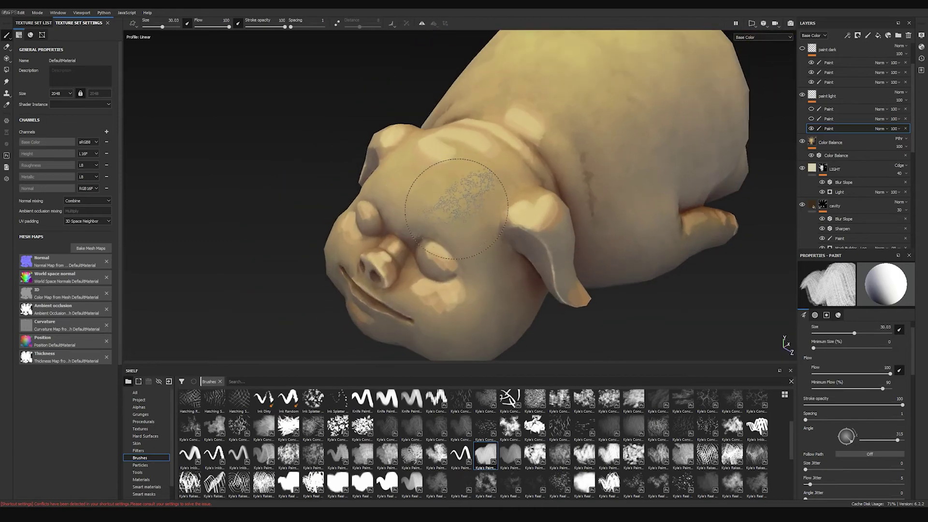
Reduce the gouache brush size to about 14.
key("bracketleft")
key("bracketleft")
key("bracketleft")
key("bracketleft")
key("bracketleft")
key("bracketleft")
key("bracketleft")
key("bracketleft")
key("bracketleft")
key("bracketleft")
key("bracketleft")
key("bracketleft")
right_click_drag(447, 206, 443, 205, "ctrl")
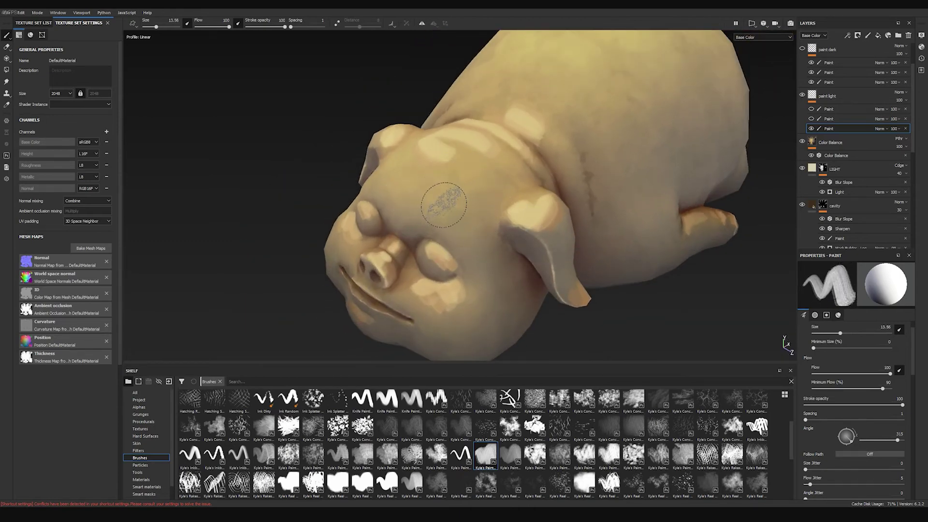
Sample the light yellow highlight on the pig's forehead as the brush colour.
mouse_move(500, 213)
left_mouse_down("alt")
mouse_move(596, 187)
mouse_move(648, 262)
mouse_move(523, 263)
mouse_move(438, 211)
mouse_move(477, 233)
mouse_move(499, 225)
left_mouse_up("alt")
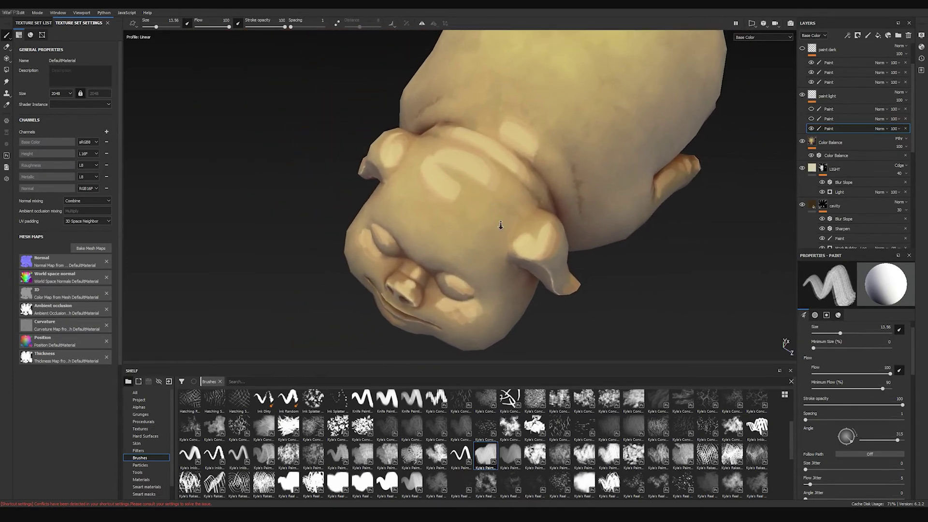
left_click_drag(405, 181, 412, 195)
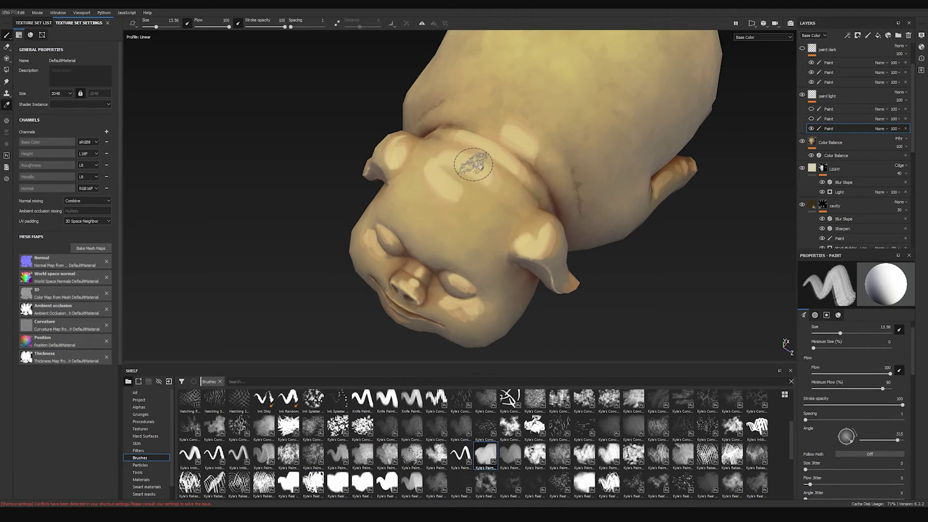
left_click(478, 171)
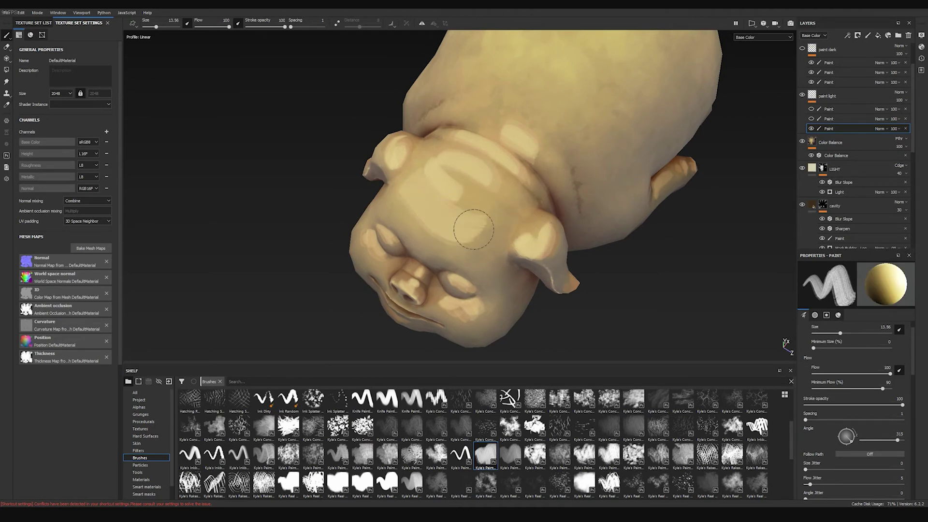
Examine the broad highlight strokes on the pig's forehead and ears from above and from the front.
left_click_drag(519, 280, 663, 279, "alt")
right_click_drag(662, 280, 507, 219, "alt")
mouse_move(512, 268)
left_mouse_down("alt")
mouse_move(541, 241)
mouse_move(591, 284)
mouse_move(531, 231)
mouse_move(480, 207)
mouse_move(534, 248)
mouse_move(472, 242)
mouse_move(399, 204)
left_mouse_up("alt")
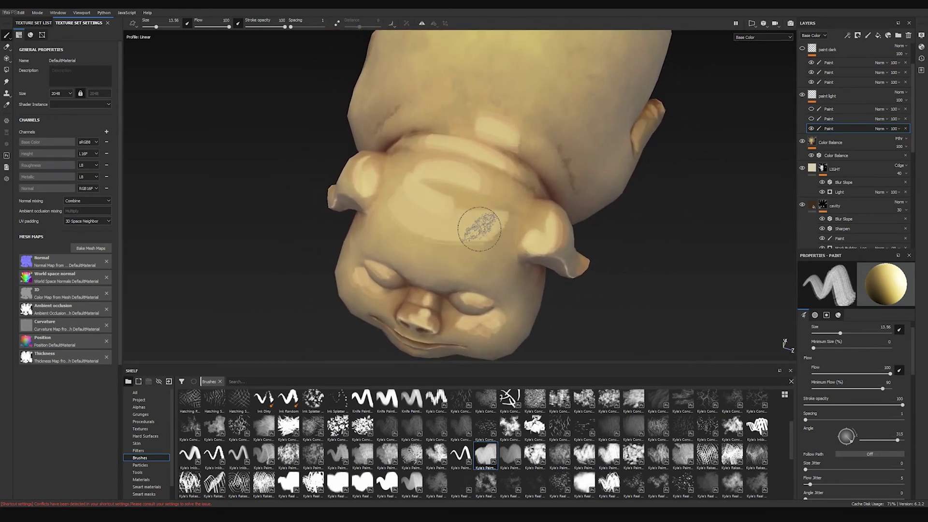
right_click_drag(507, 274, 559, 259, "alt")
left_click_drag(562, 276, 510, 225, "alt")
middle_click_drag(556, 264, 570, 212, "alt")
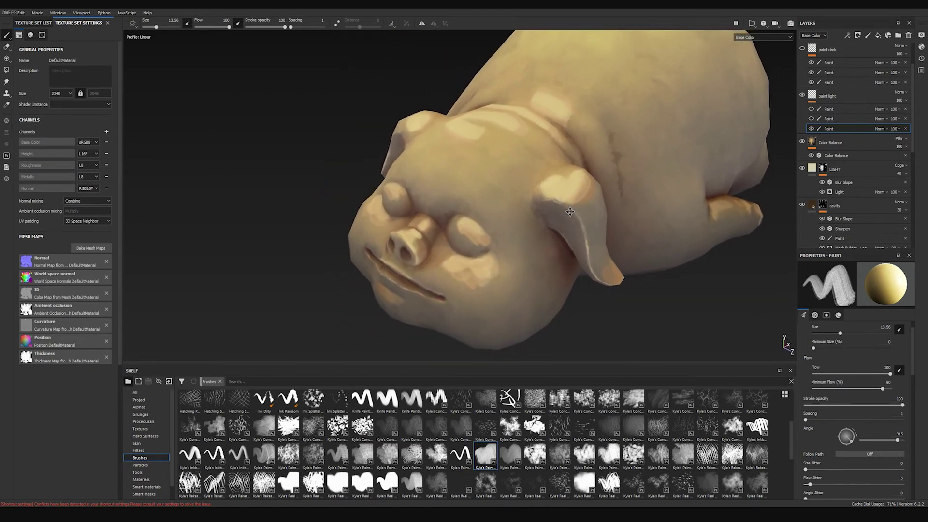
Examine the painted highlights along the pig's neck folds, side, back and legs from several angles.
mouse_move(559, 205)
left_mouse_down("alt")
mouse_move(590, 201)
mouse_move(568, 169)
mouse_move(565, 240)
left_mouse_up("alt")
middle_click_drag(496, 163, 513, 199, "alt")
mouse_move(513, 199)
left_mouse_down("alt")
mouse_move(445, 228)
mouse_move(405, 212)
left_mouse_up("alt")
mouse_move(633, 205)
middle_mouse_down("alt")
mouse_move(427, 220)
mouse_move(425, 229)
mouse_move(517, 241)
middle_mouse_up("alt")
right_click_drag(517, 242, 483, 203, "alt")
left_click_drag(621, 231, 581, 229, "alt")
middle_click_drag(581, 229, 513, 211, "alt")
right_click_drag(513, 211, 512, 265, "alt")
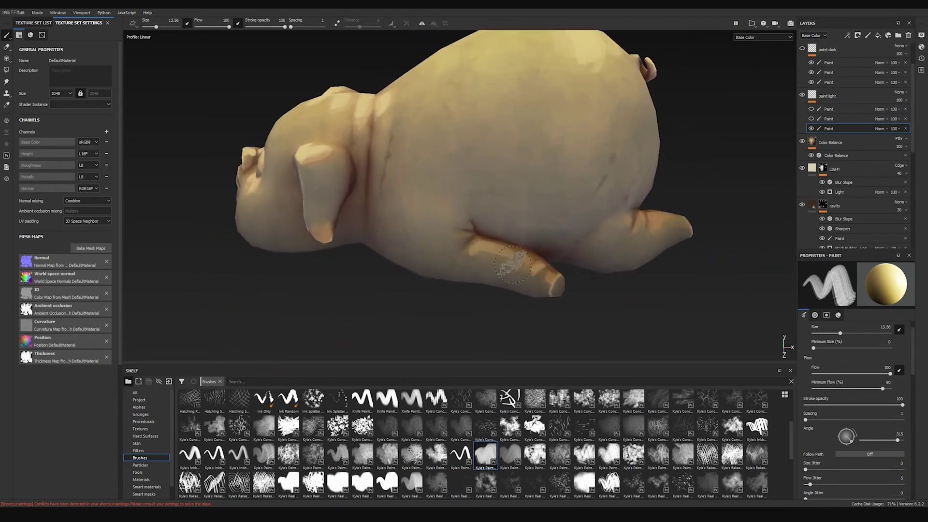
mouse_move(562, 291)
left_mouse_down("alt")
mouse_move(493, 207)
mouse_move(503, 147)
mouse_move(591, 214)
mouse_move(552, 220)
left_mouse_up("alt")
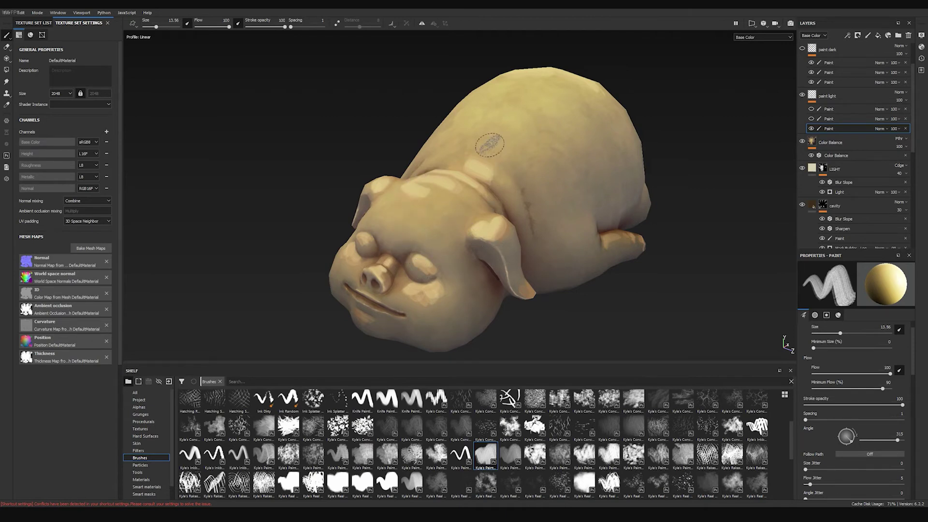
left_click_drag(554, 167, 581, 205, "alt")
right_click_drag(583, 204, 629, 288, "alt")
left_click_drag(533, 234, 553, 221, "ctrl+alt")
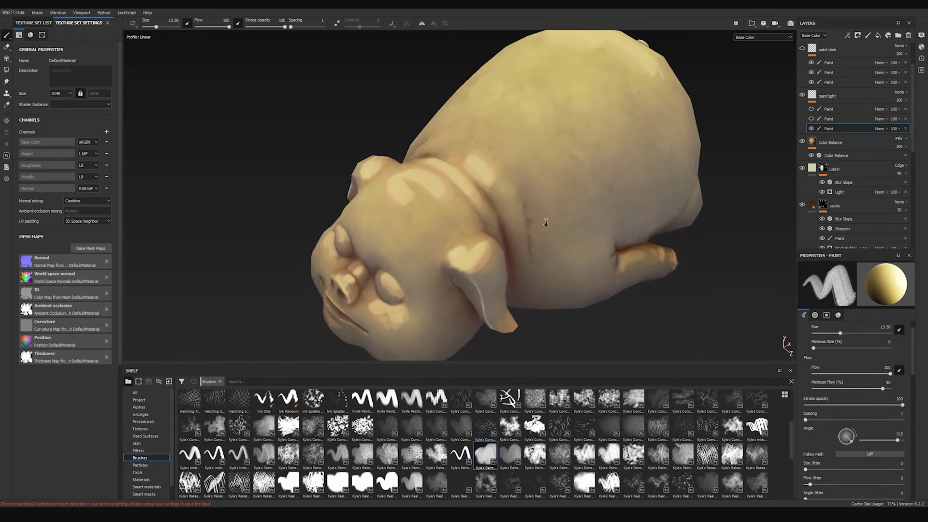
right_click_drag(553, 221, 503, 220, "alt")
left_click_drag(500, 169, 494, 177)
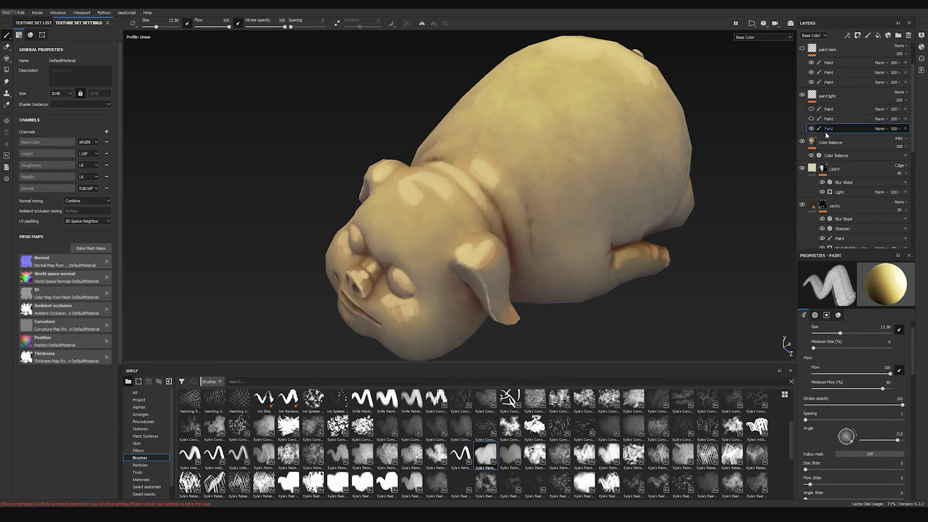
Select the paint light layer and view its option for adding another Paint effect.
right_click(814, 95)
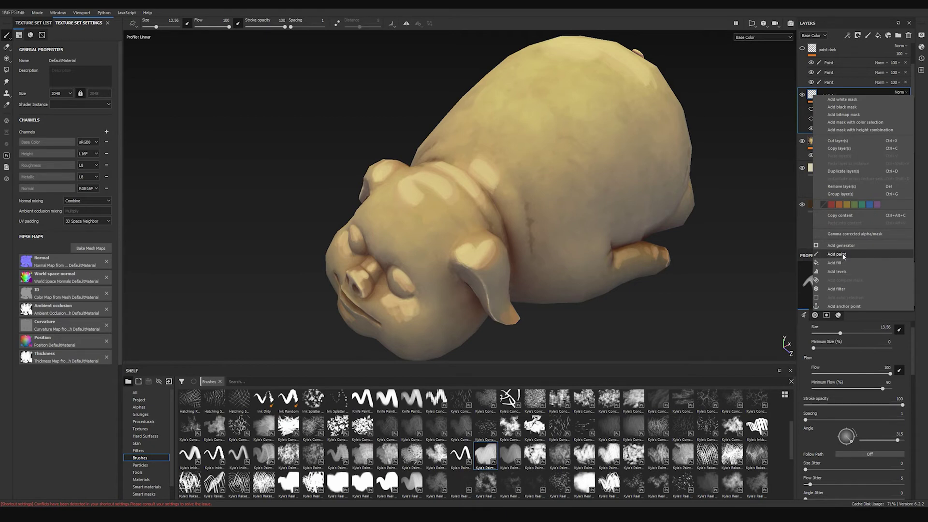
left_click(812, 95)
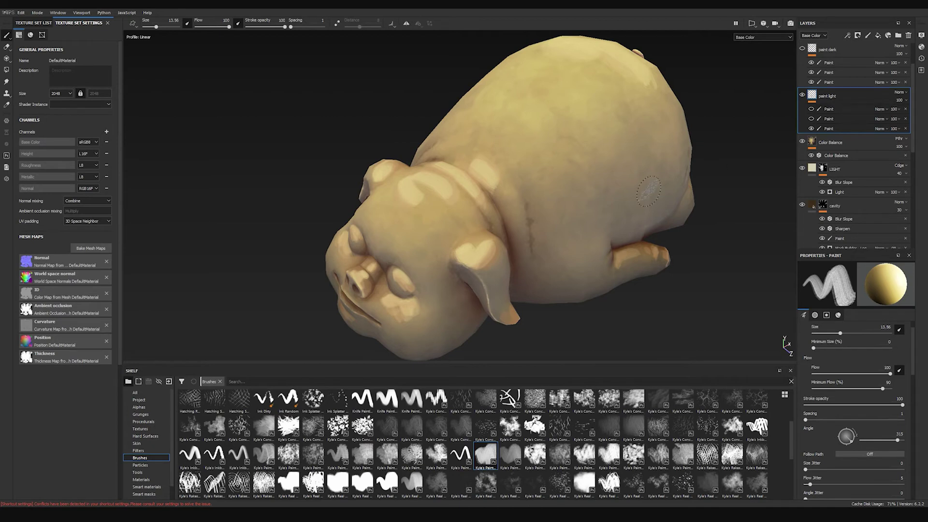
left_click(809, 118)
scroll(824, 121, "up", 3)
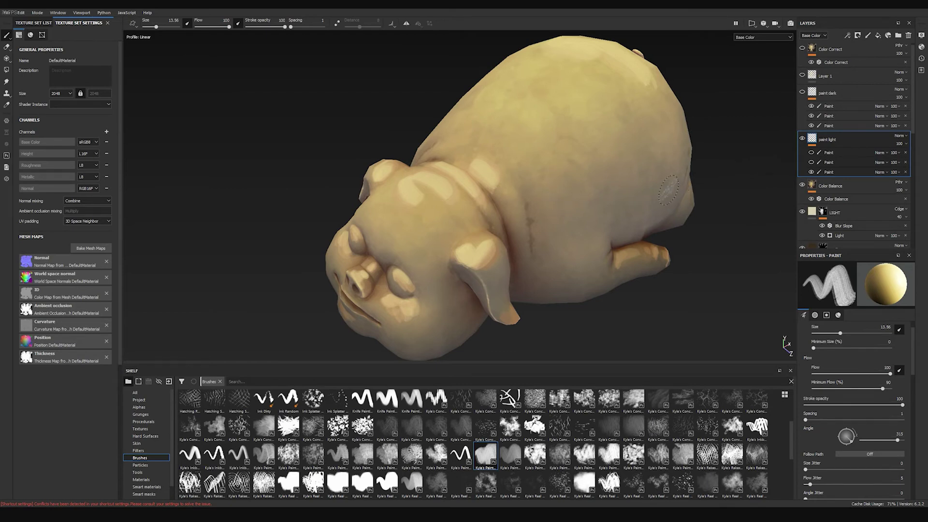
Review the first highlight pass around the pig and turn on the middle Paint effect of the paint light layer.
left_click_drag(473, 242, 495, 230, "alt")
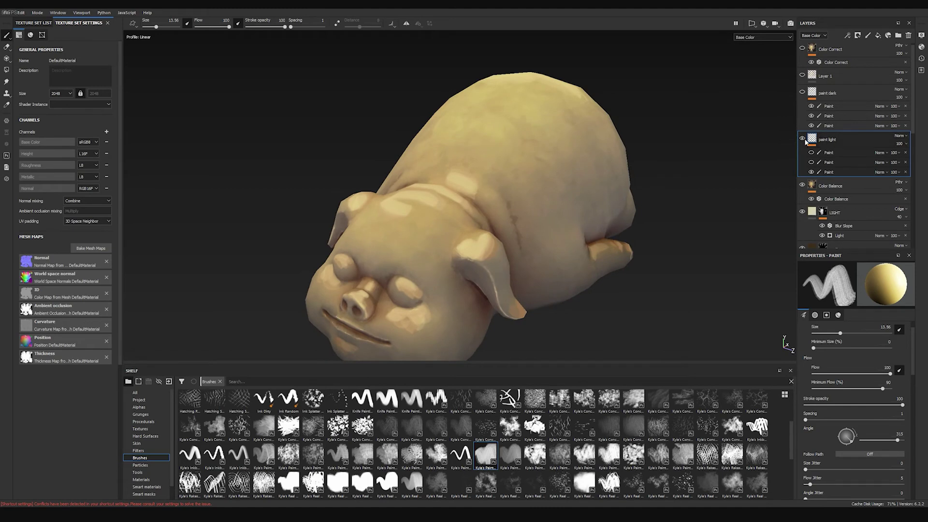
mouse_move(565, 230)
left_mouse_down("ctrl+alt")
mouse_move(592, 197)
mouse_move(638, 217)
left_mouse_up("ctrl+alt")
mouse_move(634, 167)
left_mouse_down("alt")
mouse_move(638, 192)
mouse_move(628, 198)
mouse_move(649, 192)
left_mouse_up("alt")
mouse_move(542, 192)
left_mouse_down("alt")
mouse_move(398, 159)
mouse_move(626, 149)
mouse_move(594, 168)
left_mouse_up("alt")
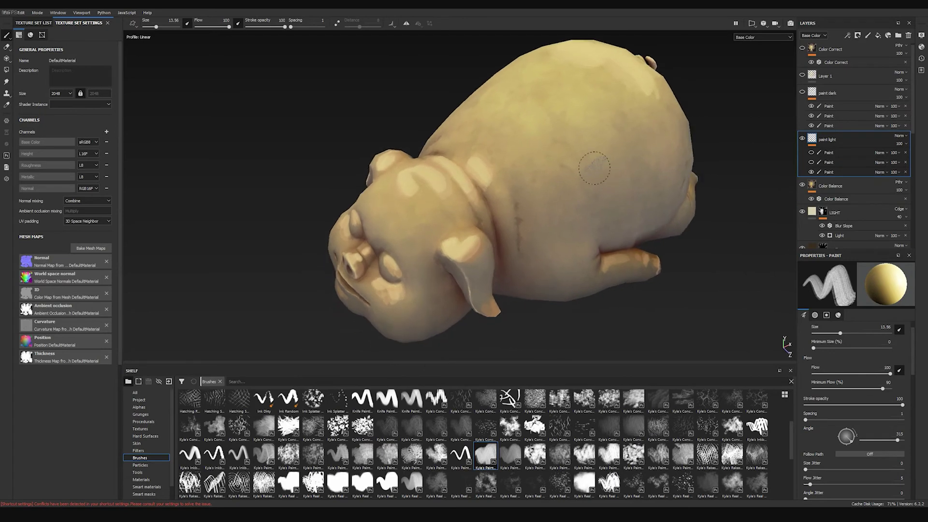
middle_click_drag(595, 168, 606, 152, "alt")
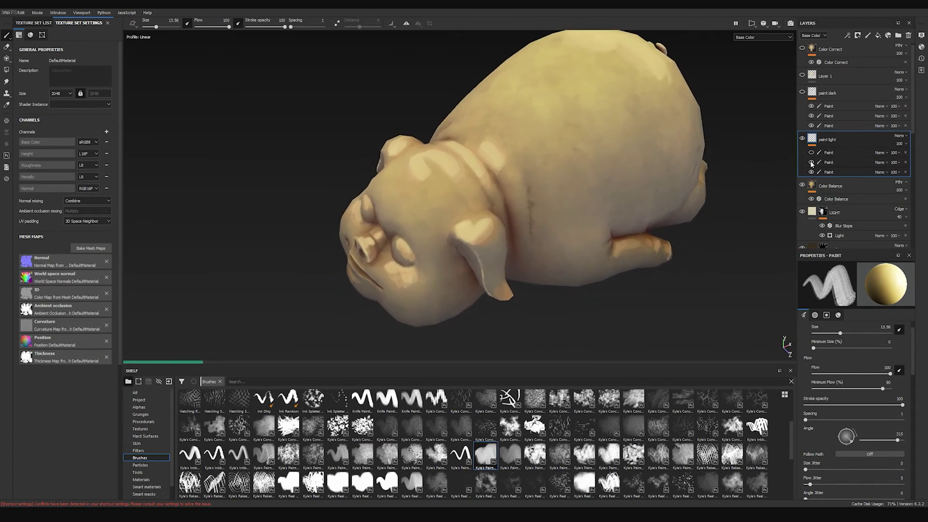
Examine the finer second-pass brush strokes across the pig's face, eyelids, snout and ears.
left_click_drag(563, 251, 689, 216, "alt")
mouse_move(410, 228)
left_mouse_down("alt")
mouse_move(434, 235)
mouse_move(433, 272)
mouse_move(408, 273)
mouse_move(344, 222)
mouse_move(657, 267)
mouse_move(457, 133)
left_mouse_up("alt")
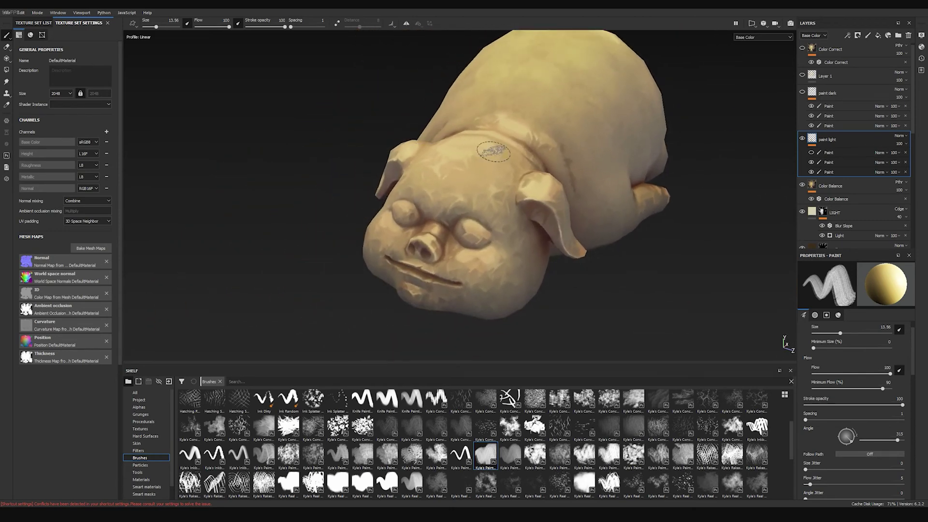
mouse_move(626, 247)
left_mouse_down("alt")
mouse_move(592, 255)
mouse_move(704, 193)
mouse_move(488, 180)
mouse_move(508, 222)
mouse_move(469, 240)
left_mouse_up("alt")
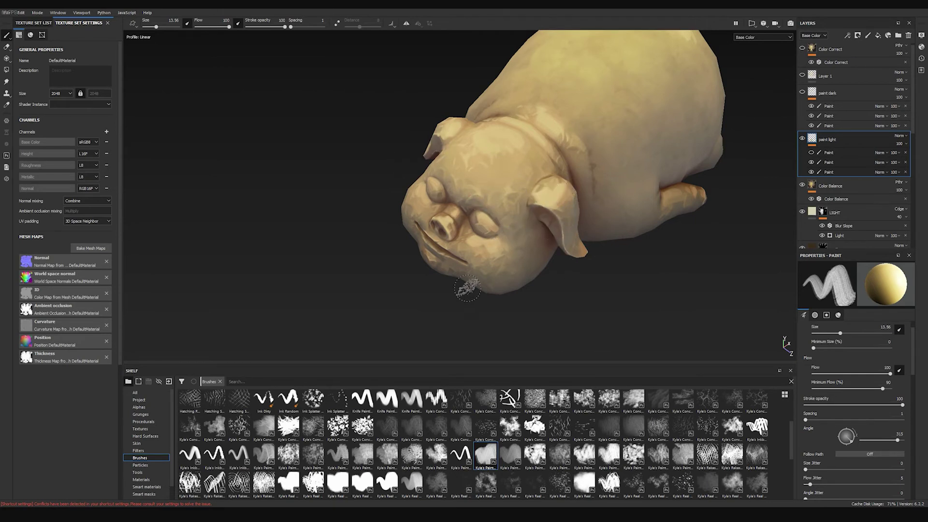
mouse_move(554, 198)
left_mouse_down("alt")
mouse_move(662, 179)
mouse_move(720, 145)
mouse_move(701, 177)
left_mouse_up("alt")
middle_click_drag(520, 205, 563, 194, "alt")
mouse_move(563, 194)
right_mouse_down("alt")
mouse_move(601, 224)
mouse_move(651, 225)
right_mouse_up("alt")
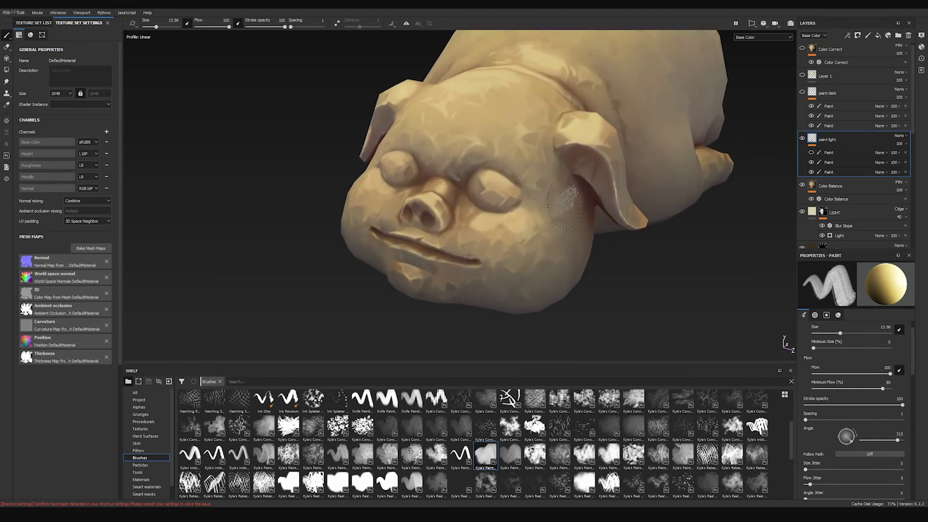
middle_click_drag(570, 198, 580, 199, "alt")
middle_click_drag(490, 143, 506, 146, "alt")
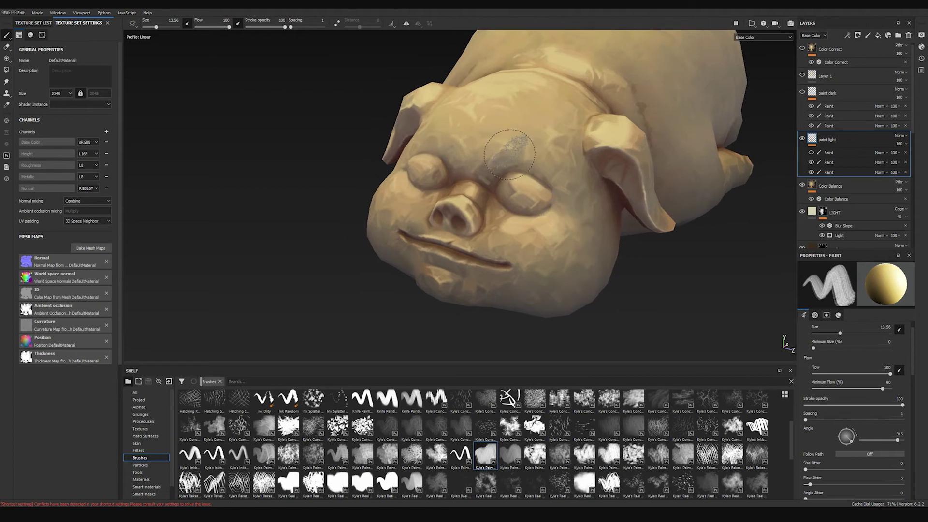
Reduce the brush size to about 5 and inspect the small strokes around the pig's eyes, mouth and cheeks.
right_click_drag(506, 147, 552, 177, "alt")
left_click_drag(546, 134, 530, 153)
right_click_drag(532, 153, 500, 158, "ctrl")
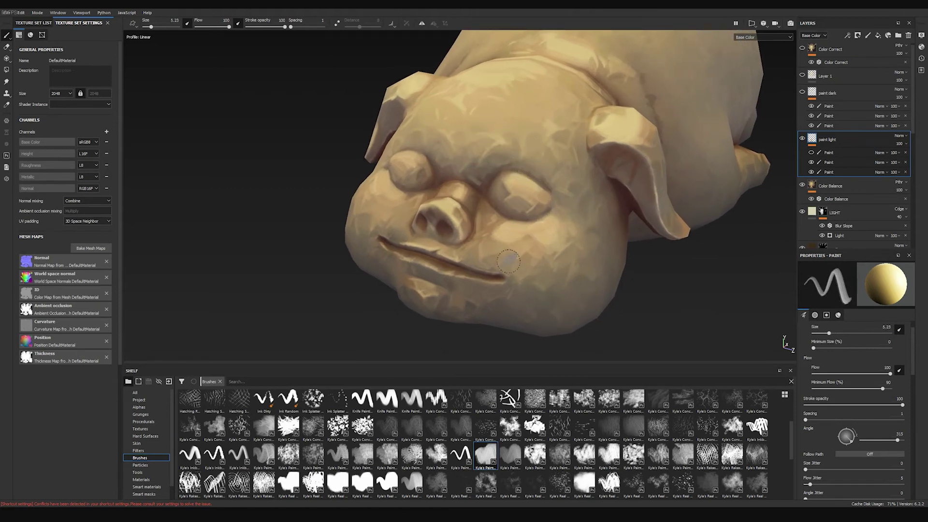
left_click_drag(597, 193, 657, 244, "alt")
right_click_drag(657, 244, 384, 178, "alt")
left_click_drag(395, 179, 551, 155, "alt")
right_click_drag(551, 155, 599, 199, "alt")
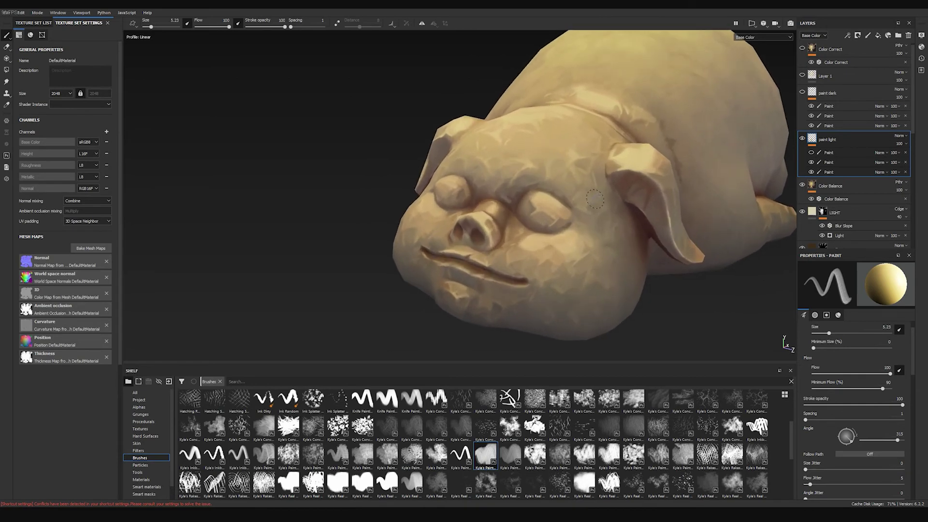
Examine the small highlight strokes on the pig's face from the side and front, around the mouth and chin.
left_click_drag(597, 217, 504, 182, "alt")
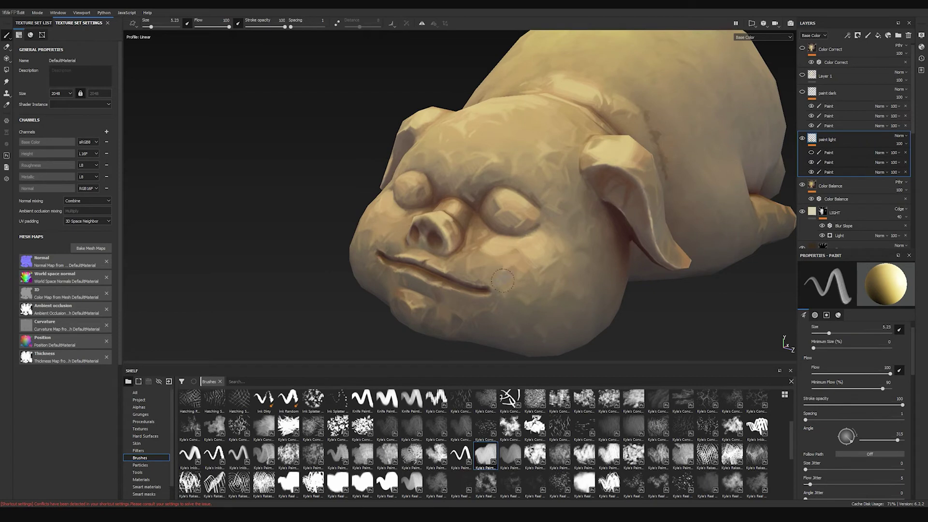
left_click_drag(568, 304, 521, 220, "alt")
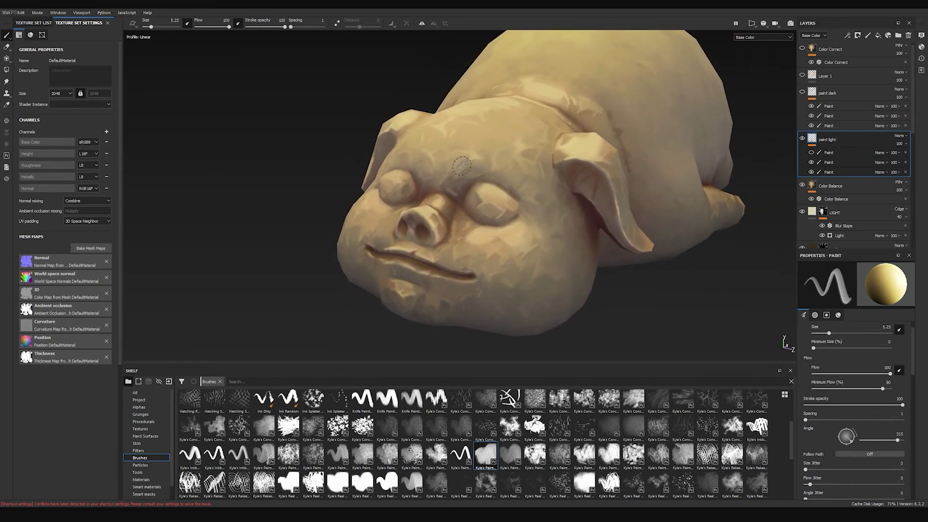
left_click_drag(453, 322, 471, 293, "alt")
middle_click_drag(471, 294, 529, 242, "alt")
right_click_drag(529, 241, 670, 322, "alt")
left_click_drag(668, 321, 502, 273, "alt")
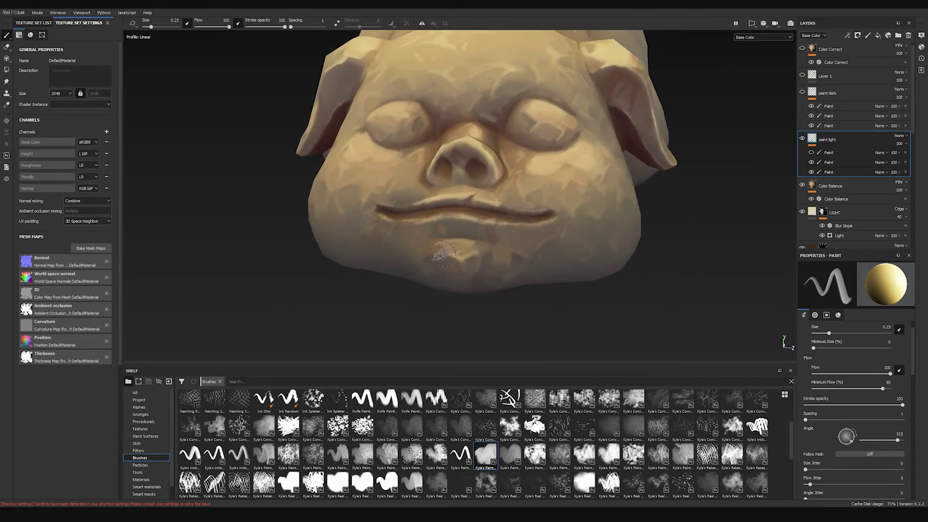
key("p")
left_click(483, 288)
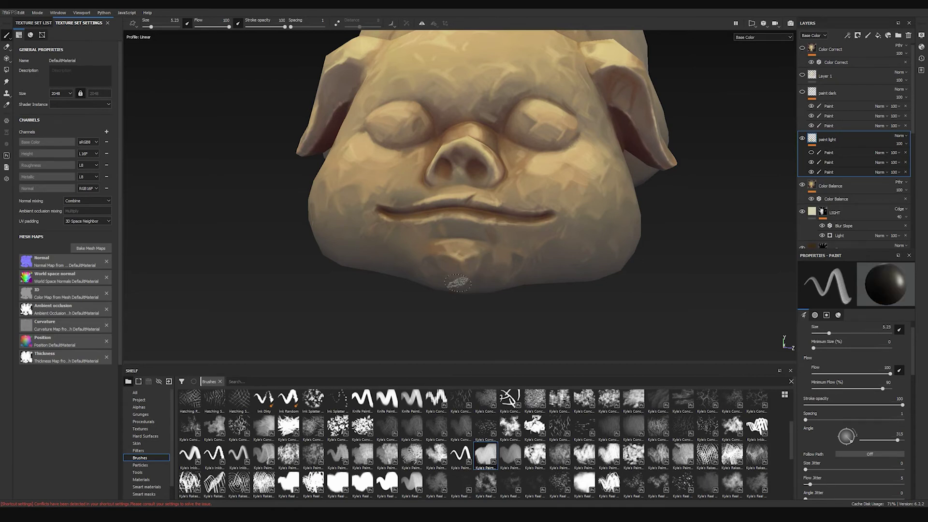
mouse_move(597, 231)
left_mouse_down("alt")
mouse_move(564, 198)
mouse_move(561, 149)
left_mouse_up("alt")
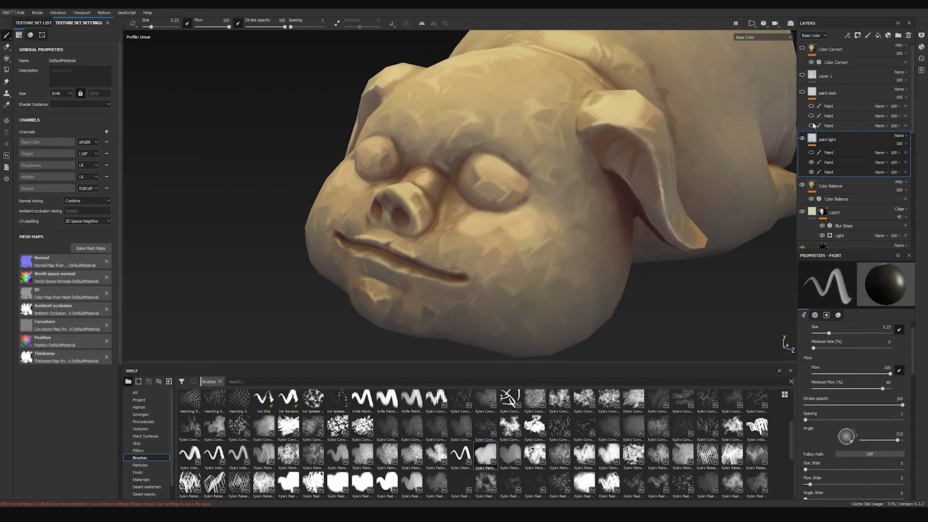
Select the middle Paint effect of the paint light layer and toggle its visibility to compare the second highlight pass.
left_click(843, 154)
left_click(837, 164)
left_click(811, 163)
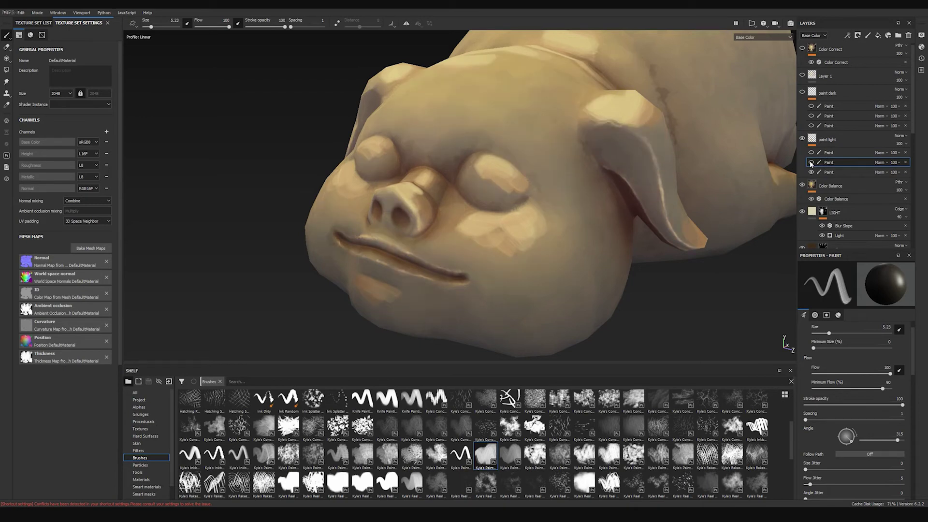
left_click(811, 163)
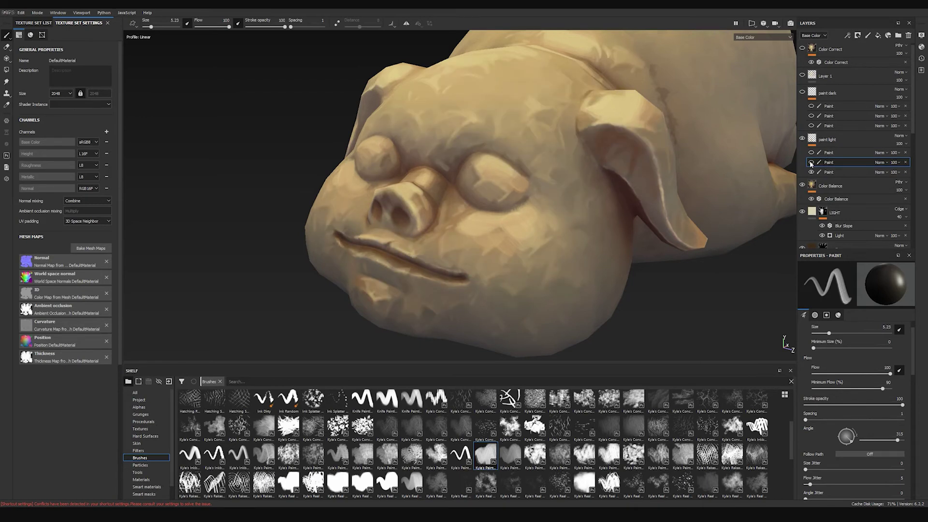
left_click(811, 163)
left_click(810, 164)
middle_click_drag(549, 94, 520, 145, "alt")
right_click_drag(521, 145, 520, 225, "alt")
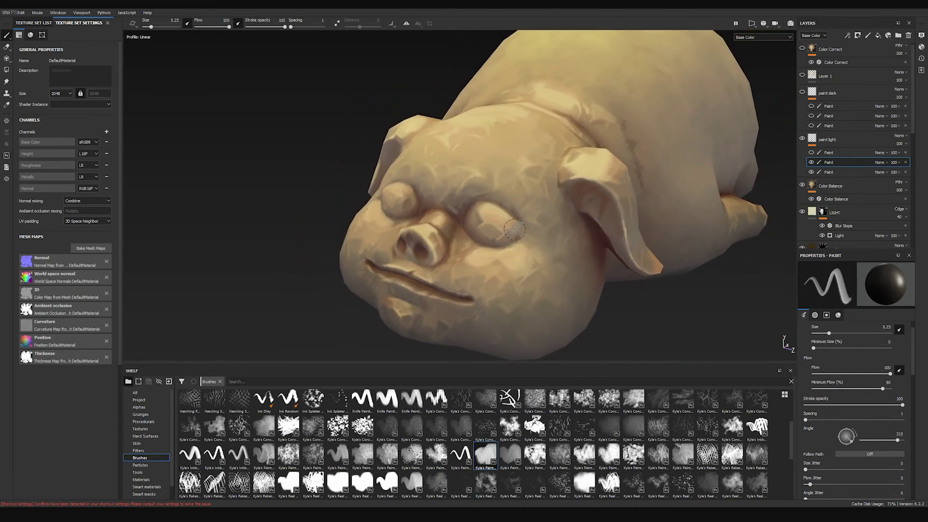
Undo the test stroke on the pig's head and sample a color from the forehead with the Material picker.
left_click_drag(553, 202, 572, 193, "alt")
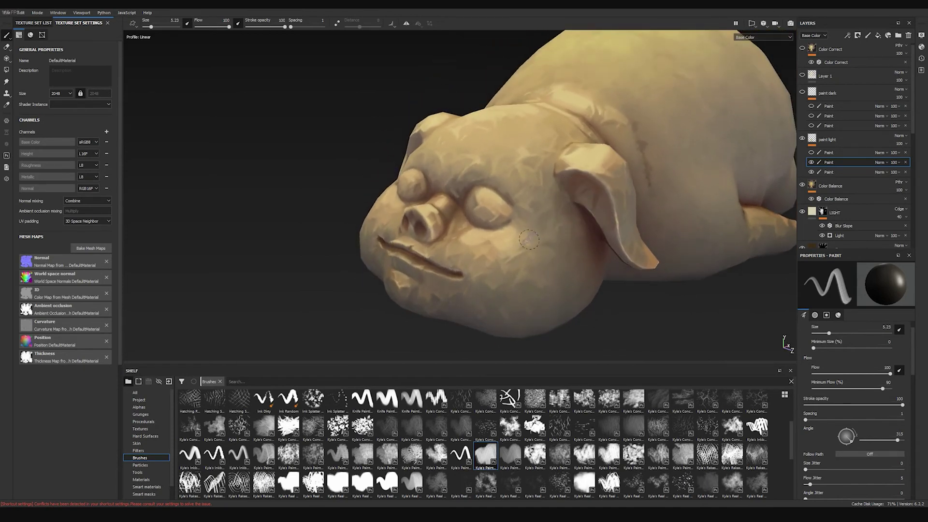
mouse_move(515, 207)
left_mouse_down()
mouse_move(545, 211)
mouse_move(513, 162)
left_mouse_up()
key("ctrl+z")
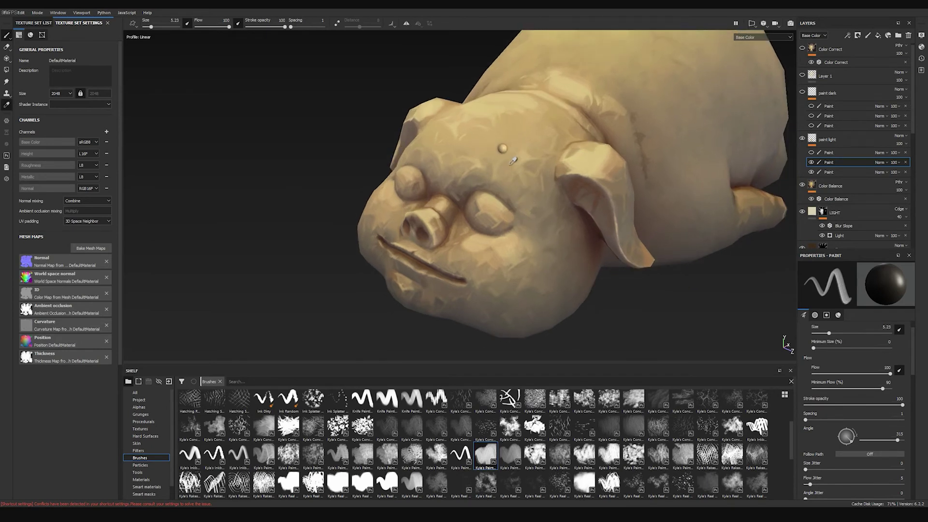
left_click(504, 148)
key("p")
left_click(500, 147)
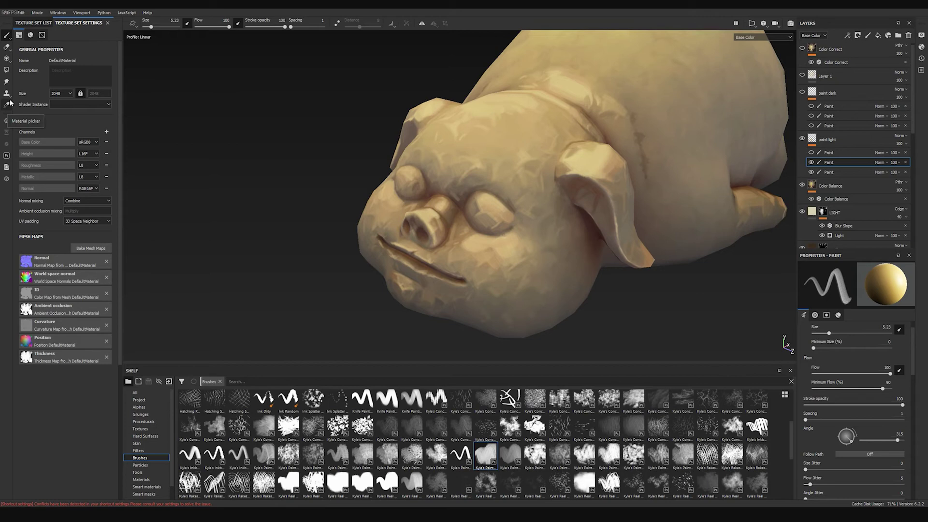
Sample more colors from the top and side of the pig's head and show the brush material's channel settings.
middle_click_drag(501, 155, 489, 153, "alt")
key("p")
left_click(491, 117)
key("p")
left_click(517, 164)
scroll(914, 342, "down", 10)
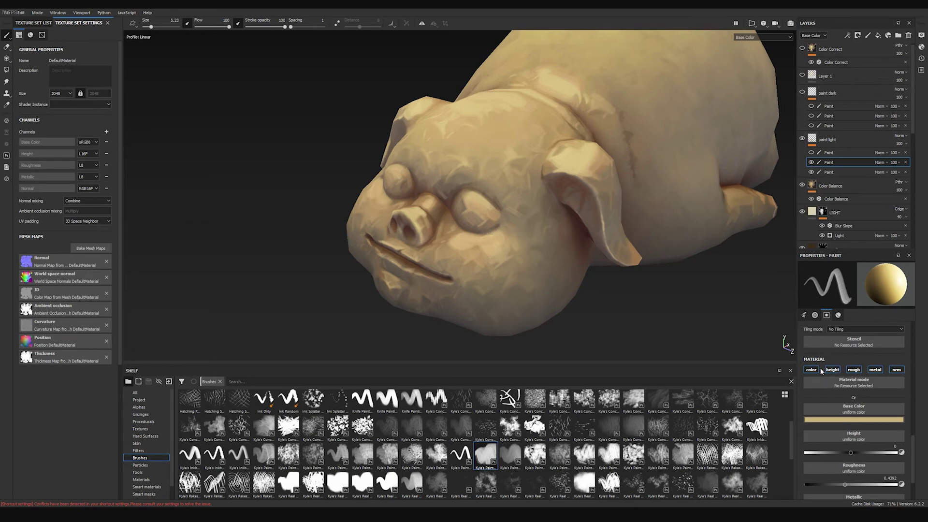
Sample a darker brown from beside the pig's ear and limit the brush material to the color channel.
left_click(818, 370)
key("p")
left_click(535, 203)
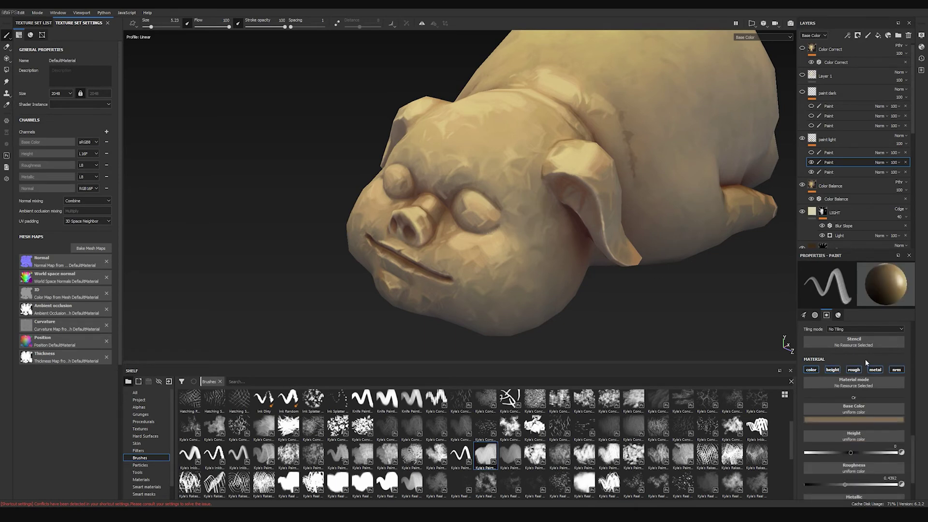
key("alt")
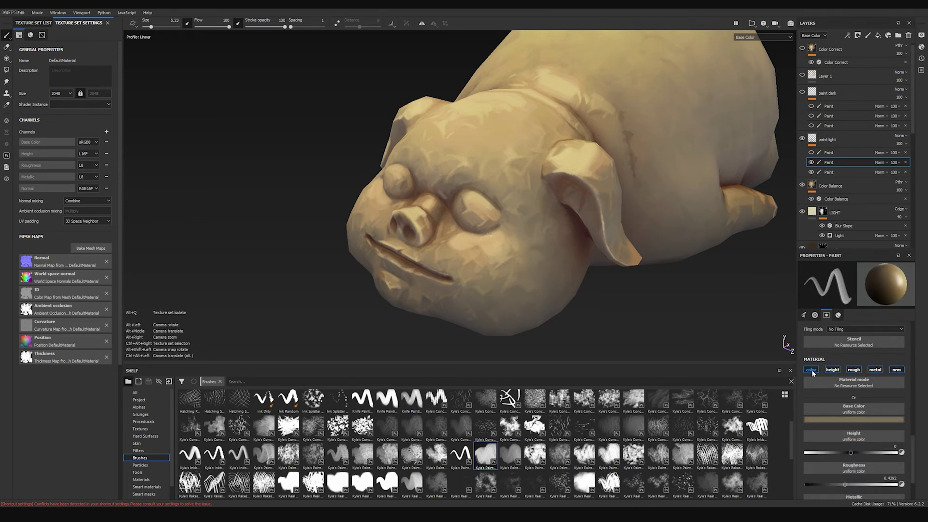
left_click(811, 369)
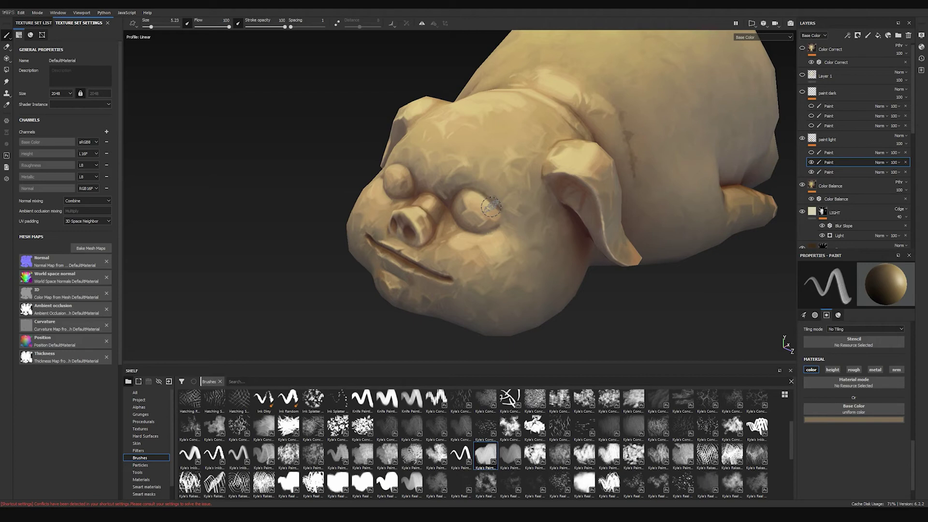
left_click_drag(491, 207, 496, 163, "alt")
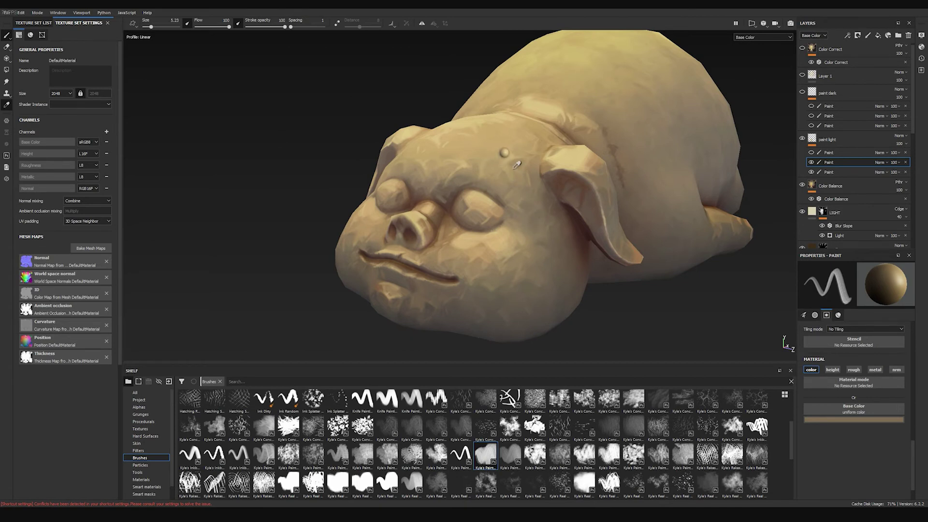
Sample a tan color beside the pig's eye and review the brush material's height, roughness, metallic and normal settings.
left_click(521, 177)
left_click(521, 184)
middle_click_drag(536, 149, 524, 165, "alt")
scroll(524, 166, "down", 2)
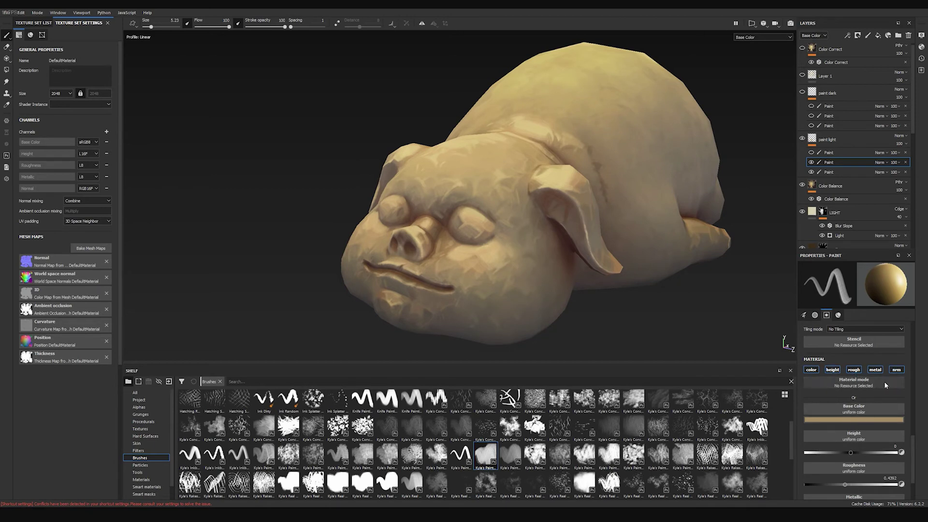
scroll(864, 427, "down", 2)
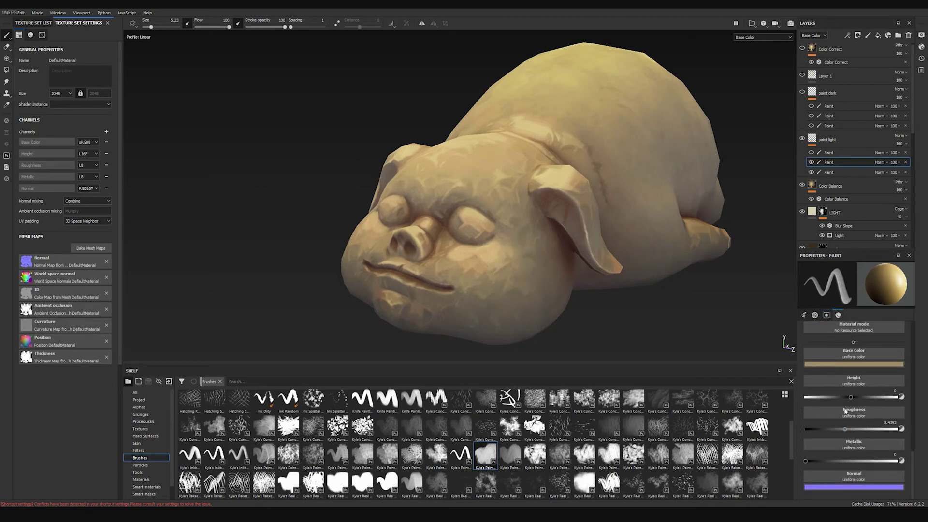
Turn on the top Paint effect of the paint light layer and view it from the pig's side.
mouse_move(537, 176)
left_mouse_down("alt")
mouse_move(560, 175)
mouse_move(549, 176)
left_mouse_up("alt")
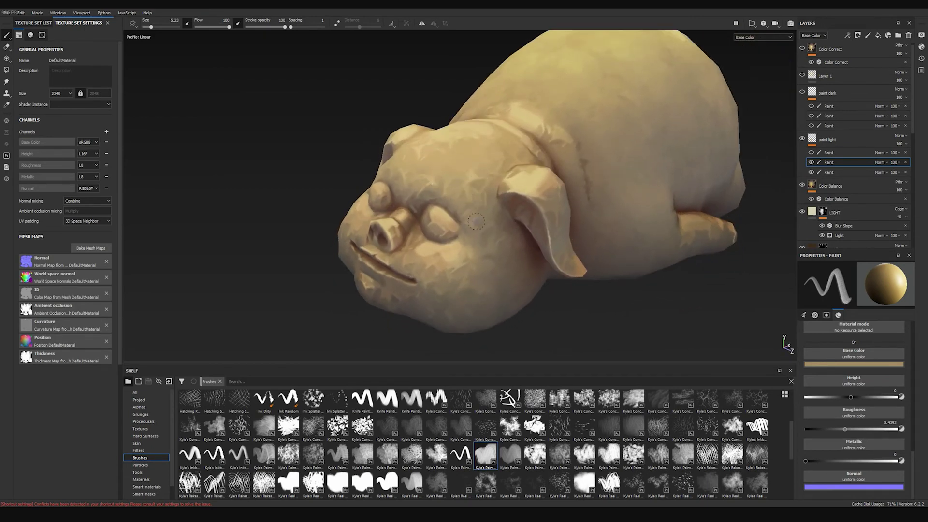
scroll(824, 335, "up", 2)
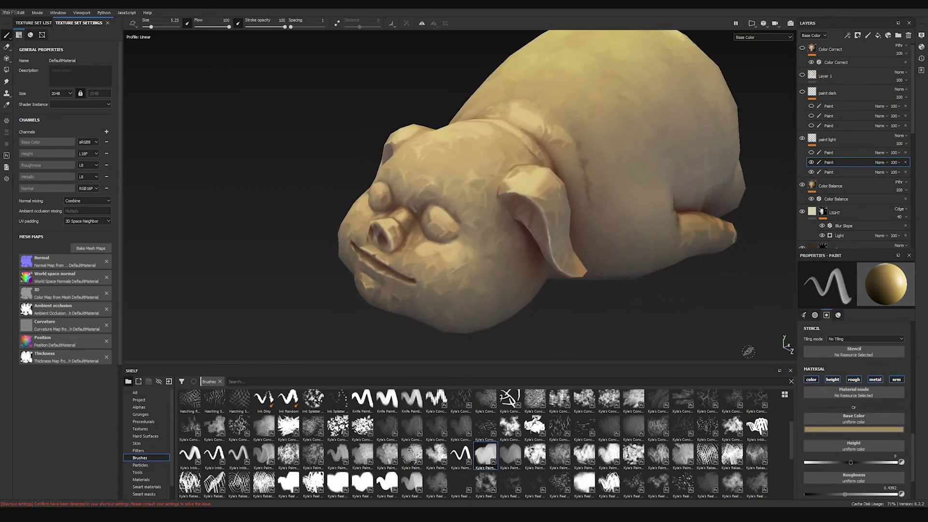
middle_click_drag(427, 208, 454, 204, "alt")
right_click_drag(454, 203, 503, 234, "alt")
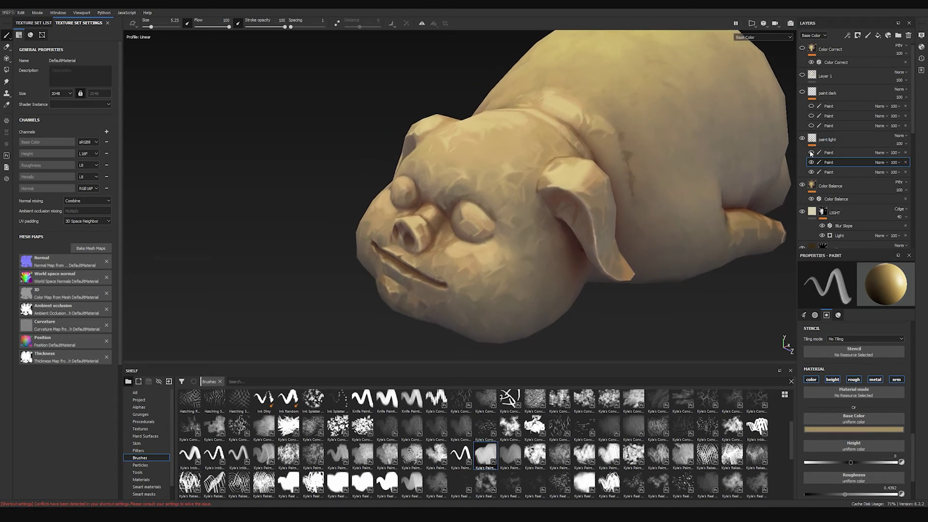
left_click_drag(434, 212, 500, 213, "alt")
middle_click_drag(501, 214, 502, 261, "alt")
right_click_drag(503, 261, 520, 265, "alt")
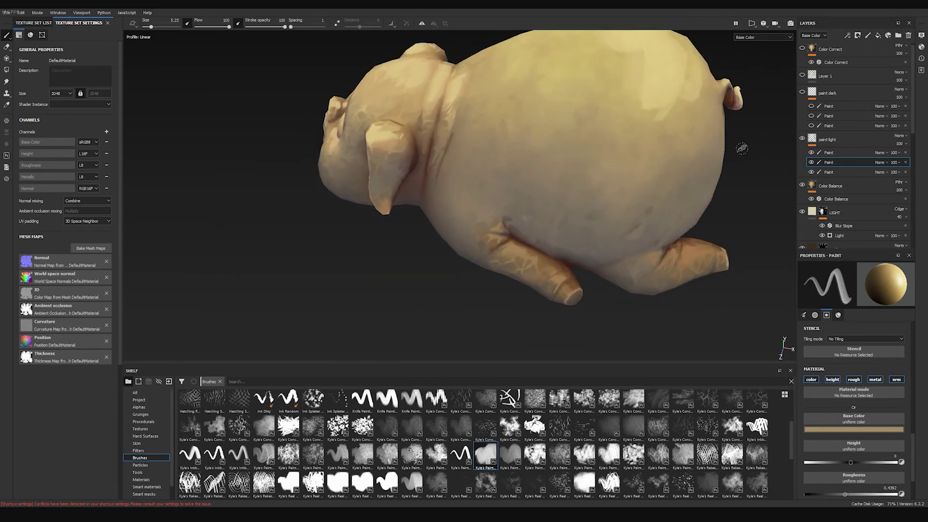
Examine the third highlight pass on the pig's legs, rear, flank and head.
left_click_drag(768, 223, 691, 229, "alt")
middle_click_drag(691, 230, 649, 200, "alt")
right_click_drag(650, 201, 624, 196, "alt")
middle_click_drag(623, 196, 664, 202, "alt")
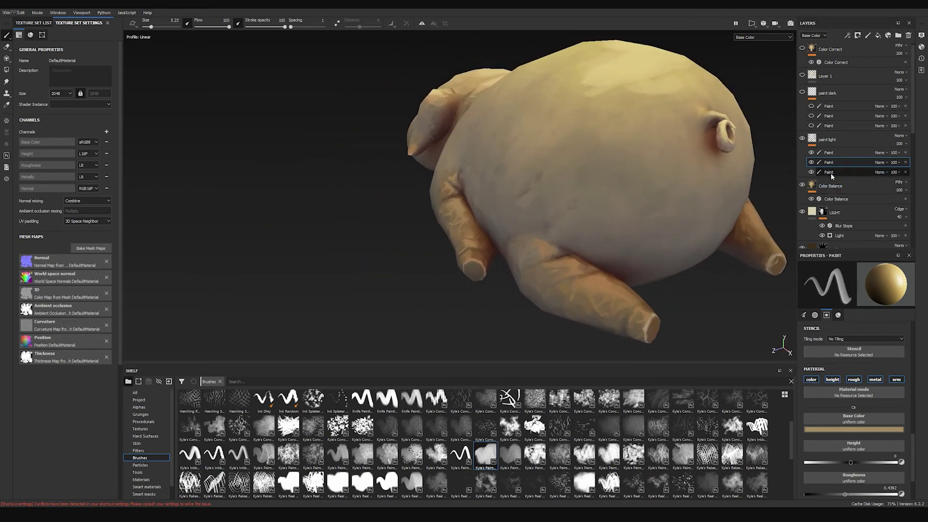
left_click_drag(740, 171, 603, 175, "alt")
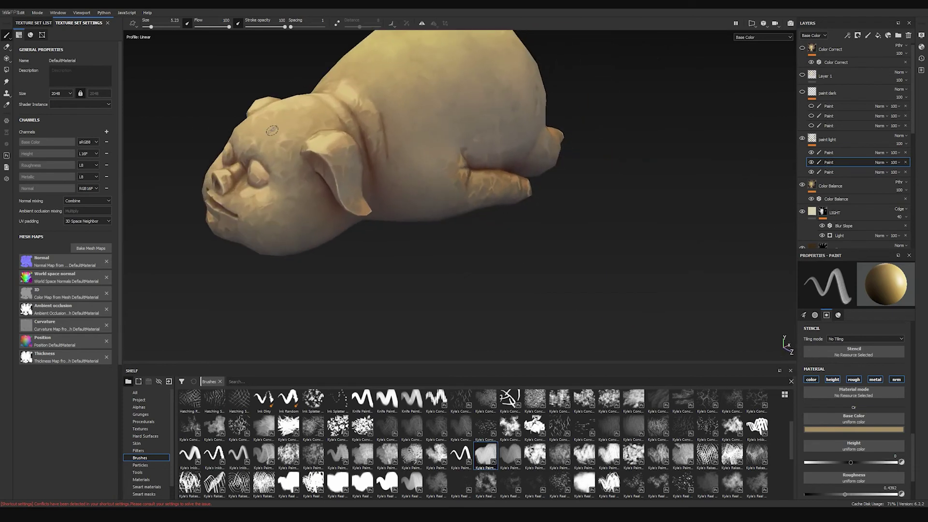
left_click_drag(551, 199, 400, 199, "alt")
middle_click_drag(588, 164, 601, 203, "alt")
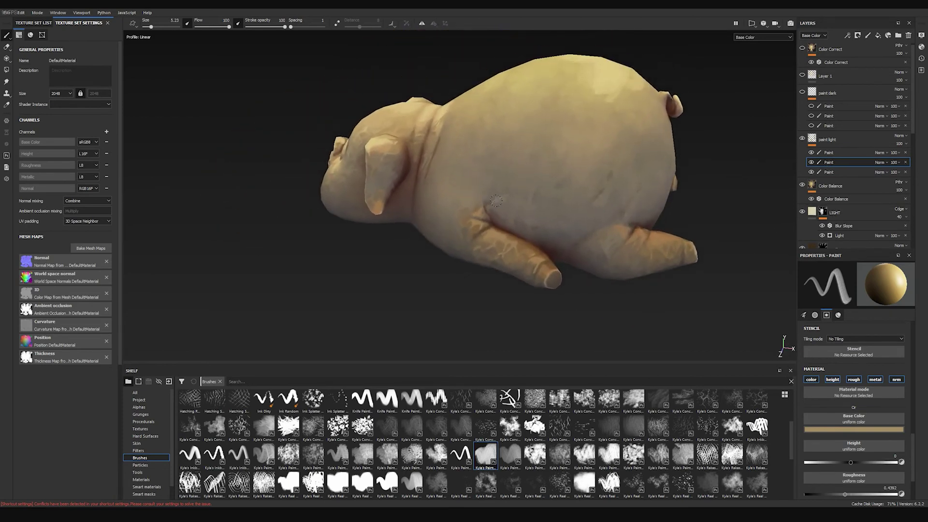
left_click_drag(602, 203, 628, 195, "alt")
Select the top Paint effect of the paint light layer and inspect its fine strokes on the pig's legs and belly.
left_click(836, 152)
left_click_drag(477, 240, 594, 193, "alt")
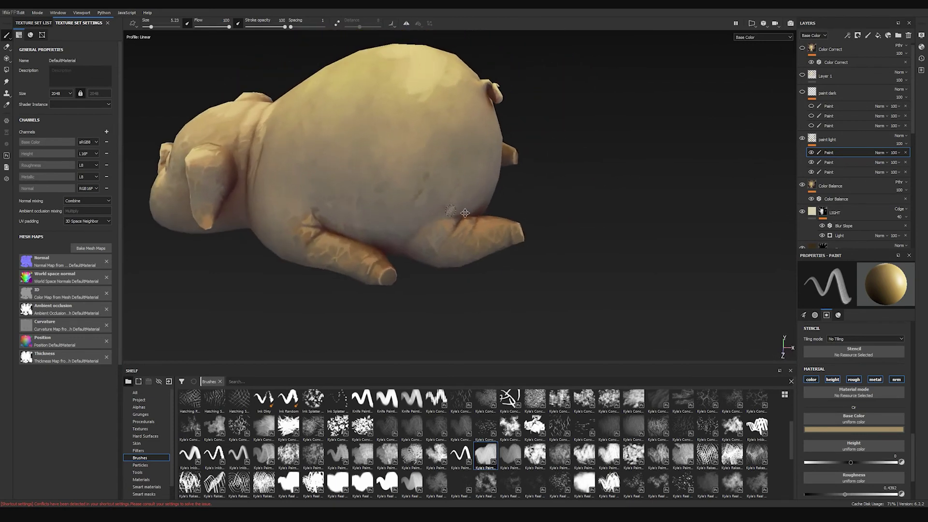
right_click_drag(464, 213, 507, 227, "alt")
left_click_drag(604, 222, 497, 213, "alt")
middle_click_drag(497, 213, 381, 208, "alt")
right_click_drag(669, 273, 683, 281, "alt")
left_click_drag(682, 282, 556, 236, "alt")
left_click_drag(648, 216, 636, 263, "alt")
right_click_drag(636, 263, 626, 259, "alt")
mouse_move(522, 246)
left_mouse_down("alt")
mouse_move(556, 261)
mouse_move(573, 219)
left_mouse_up("alt")
left_click_drag(575, 274, 459, 232, "alt")
left_click_drag(534, 159, 801, 155, "alt")
right_click_drag(568, 245, 422, 181, "alt")
left_click_drag(423, 180, 555, 186, "alt")
middle_click_drag(536, 186, 556, 199, "alt")
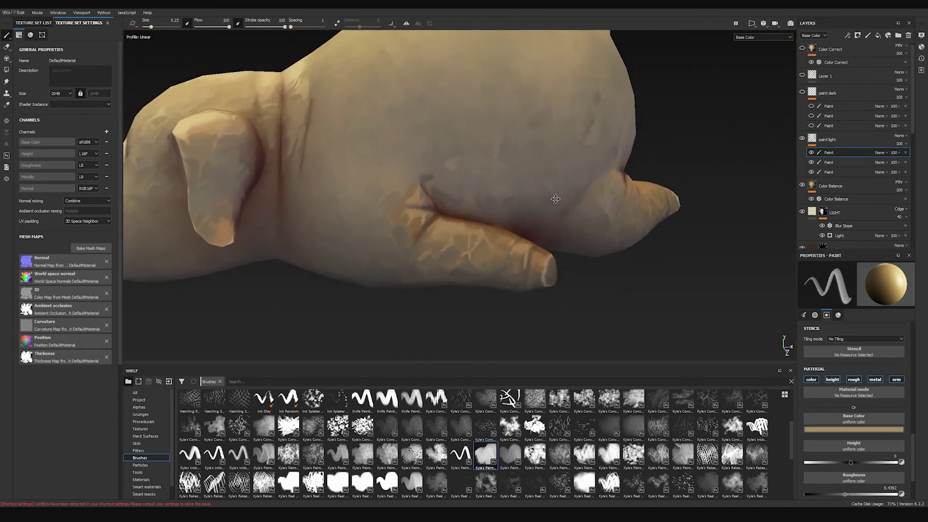
left_click_drag(555, 200, 575, 203, "alt")
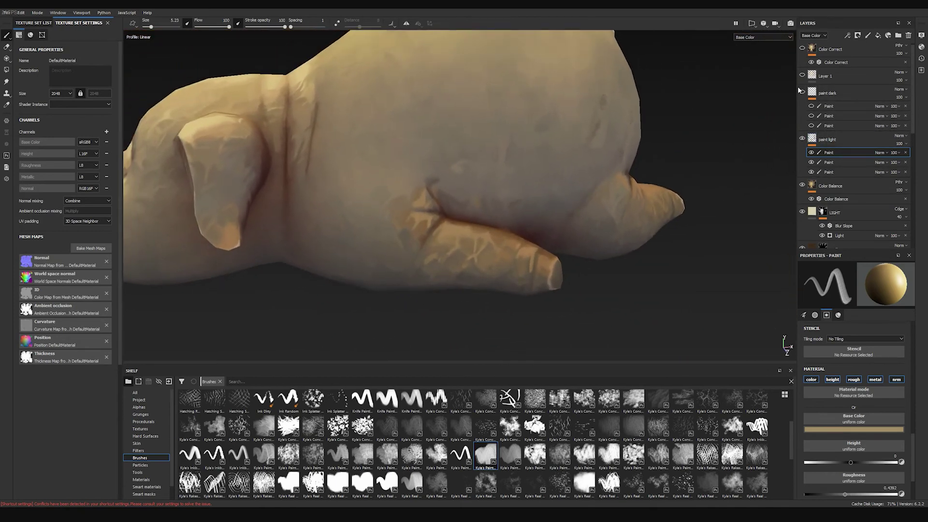
Turn on the paint dark layer with its bottom Paint effect and view the dark creases on the neck and body.
left_click(811, 125)
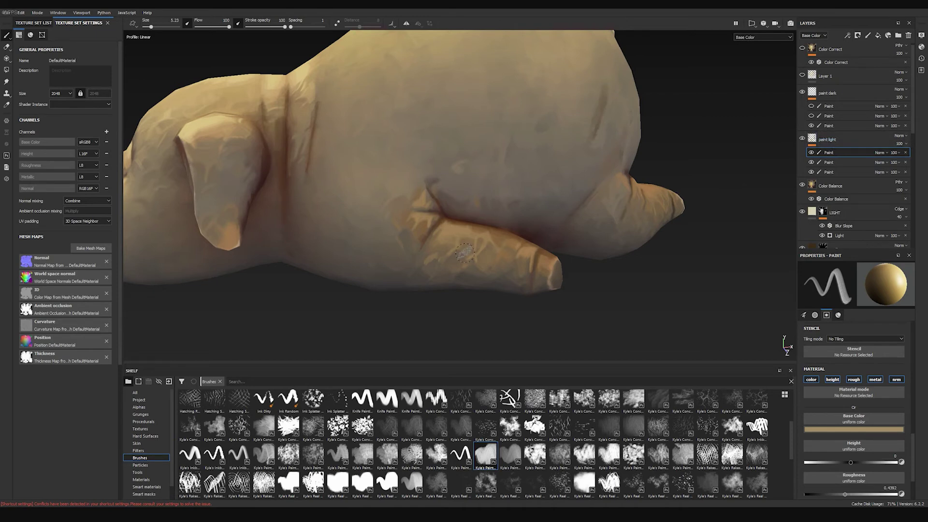
middle_click_drag(507, 159, 696, 189, "alt")
left_click_drag(459, 169, 519, 208, "alt")
left_click_drag(647, 159, 594, 84, "alt")
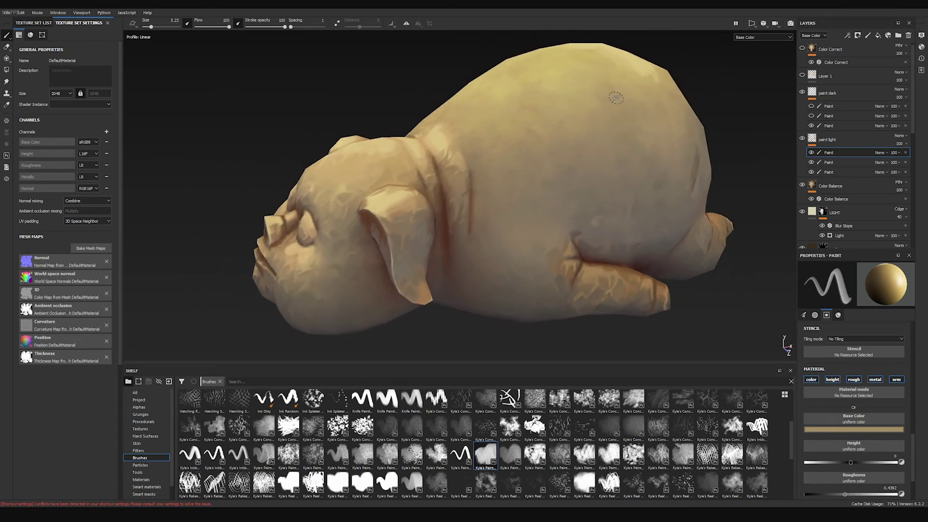
right_click_drag(524, 195, 648, 269, "alt")
left_click_drag(648, 269, 618, 263, "alt")
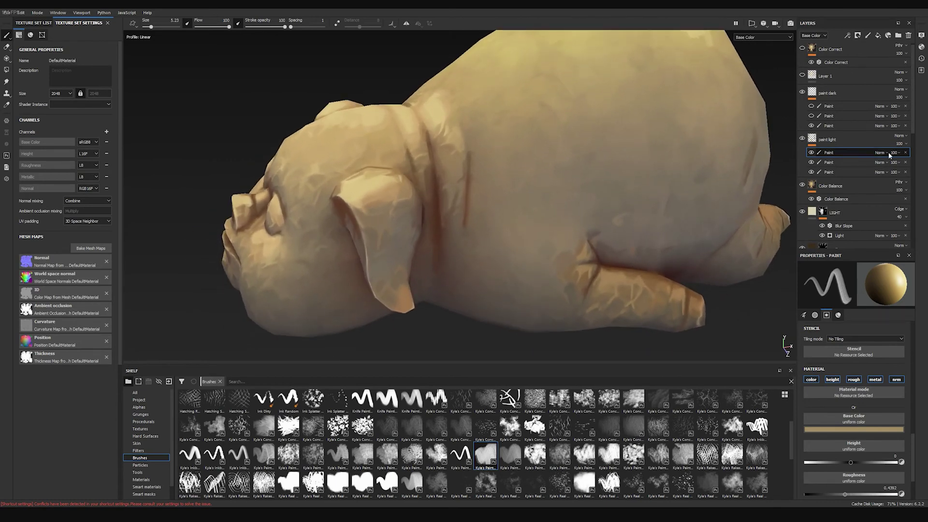
Toggle the bottom Paint effect of the paint dark layer to compare the neck and leg creases with and without it.
left_click(811, 125)
left_click(812, 126)
left_click(811, 126)
left_click(811, 126)
left_click(812, 125)
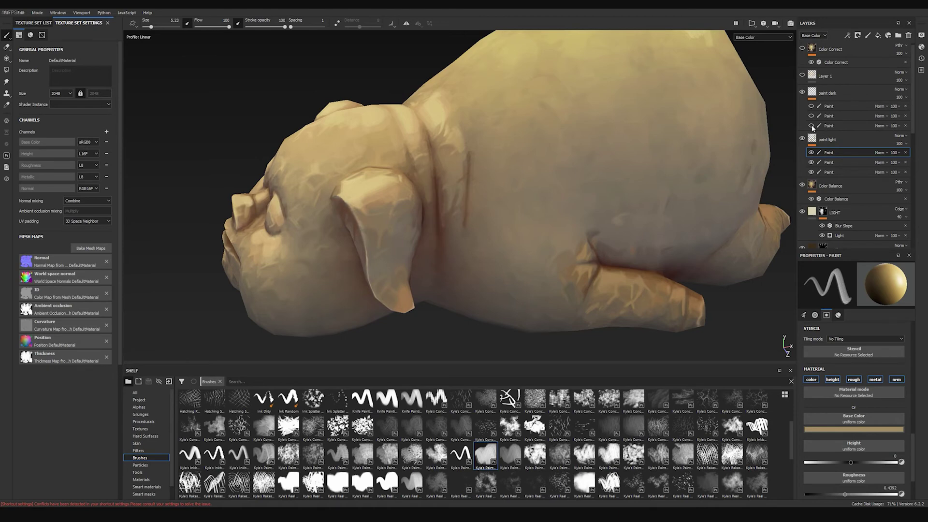
left_click(811, 127)
View the pig from another angle and compare it again with the first paint dark pass off and on.
left_click_drag(484, 162, 610, 180, "alt")
mouse_move(395, 197)
left_mouse_down("alt")
mouse_move(486, 228)
mouse_move(531, 210)
left_mouse_up("alt")
left_click(814, 124)
left_click(814, 124)
left_click(814, 124)
left_click(813, 124)
left_click(813, 124)
left_click(813, 124)
Examine the dark crease strokes around the pig's neck folds, ears, legs and face.
mouse_move(634, 173)
left_mouse_down("alt")
mouse_move(463, 202)
mouse_move(501, 203)
left_mouse_up("alt")
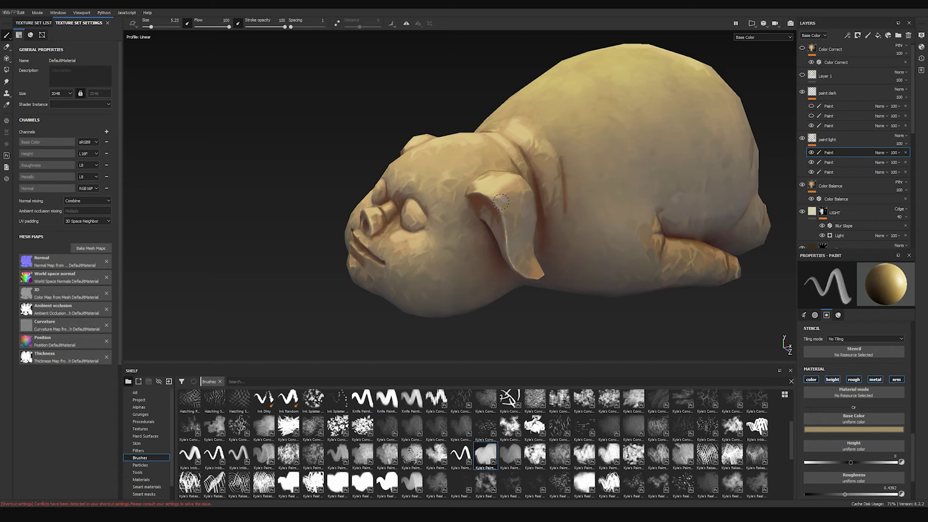
left_click_drag(631, 151, 724, 180, "alt")
middle_click_drag(386, 195, 608, 216, "alt")
left_click_drag(382, 193, 463, 198, "alt")
middle_click_drag(464, 198, 556, 199, "alt")
left_click_drag(557, 199, 534, 196, "alt")
mouse_move(649, 169)
middle_mouse_down("alt")
mouse_move(614, 190)
mouse_move(573, 175)
middle_mouse_up("alt")
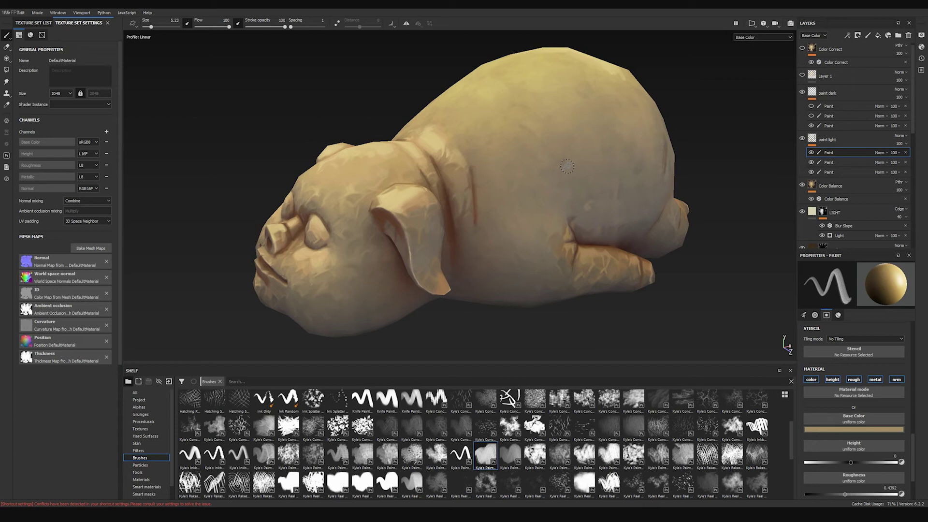
mouse_move(549, 156)
left_mouse_down("alt")
mouse_move(563, 191)
mouse_move(561, 150)
mouse_move(385, 147)
mouse_move(357, 98)
mouse_move(369, 80)
left_mouse_up("alt")
mouse_move(499, 259)
left_mouse_down("alt")
mouse_move(535, 221)
mouse_move(543, 272)
mouse_move(526, 296)
left_mouse_up("alt")
right_click_drag(586, 271, 464, 212, "alt")
mouse_move(464, 212)
left_mouse_down("alt")
mouse_move(517, 162)
mouse_move(583, 192)
left_mouse_up("alt")
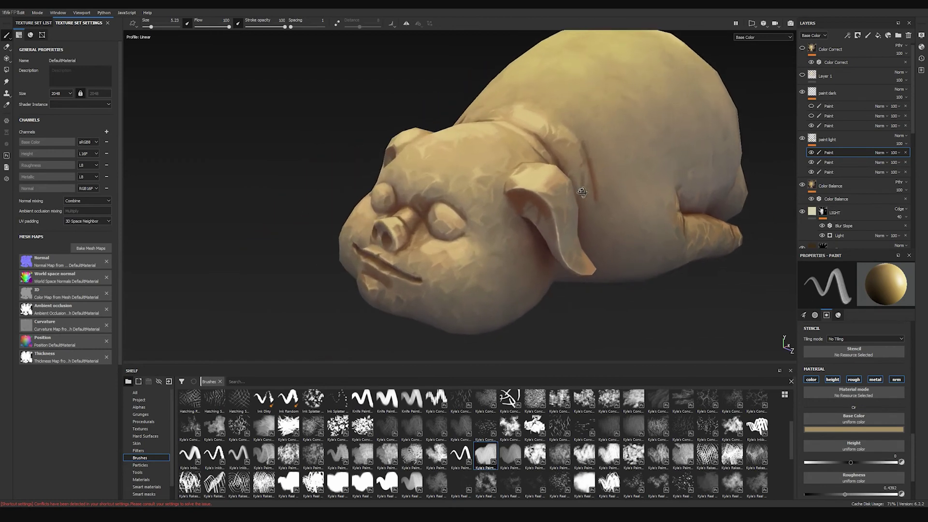
Compare the neck and leg creases with the paint dark layer's bottom Paint effect off and on.
middle_click_drag(582, 192, 526, 220, "alt")
left_click(813, 126)
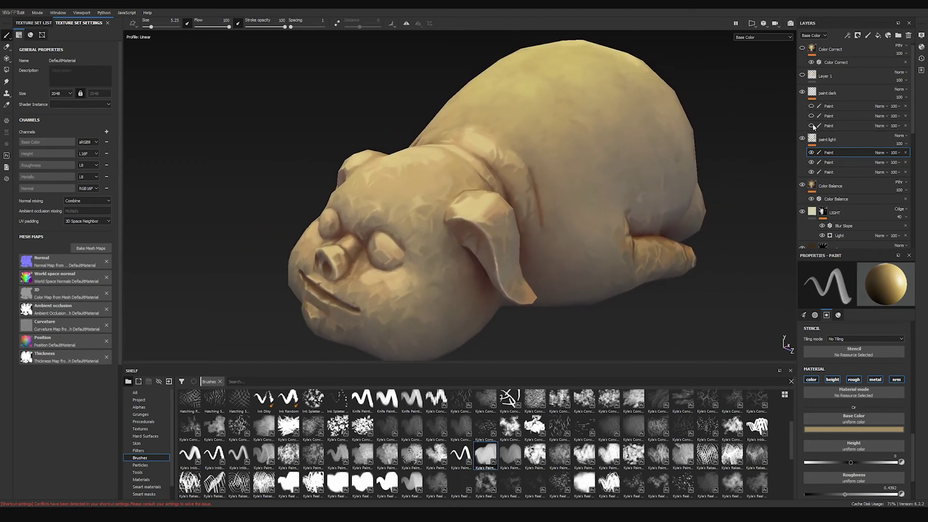
left_click(811, 126)
left_click(811, 127)
Turn on the middle Paint effect of the paint dark layer and view the pig's body from above.
left_click(811, 117)
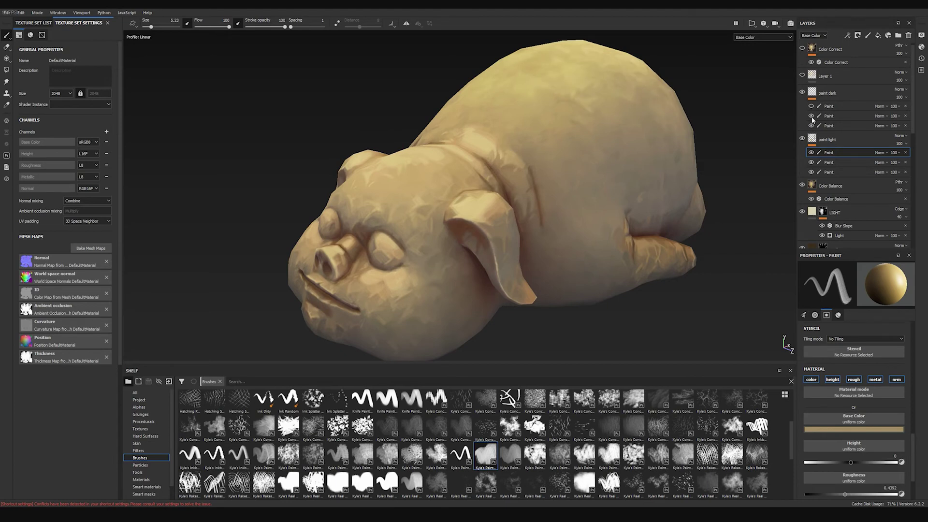
left_click(812, 117)
left_click_drag(580, 179, 488, 192, "alt")
middle_click_drag(488, 193, 478, 227, "alt")
left_click_drag(478, 228, 294, 127, "alt")
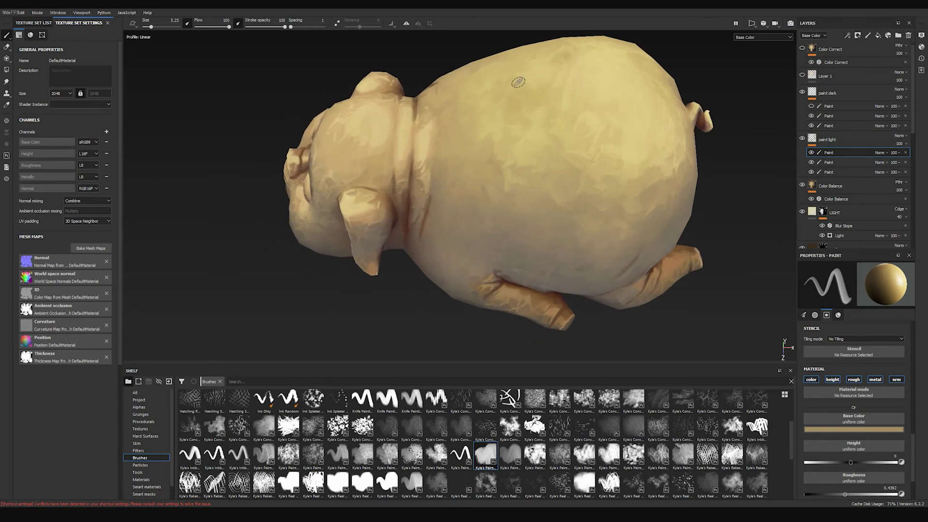
Compare the pig's back and rump with the paint dark layer's middle Paint effect off and on.
left_click(812, 117)
left_click(812, 117)
left_click(812, 116)
left_click_drag(652, 162, 470, 129, "alt")
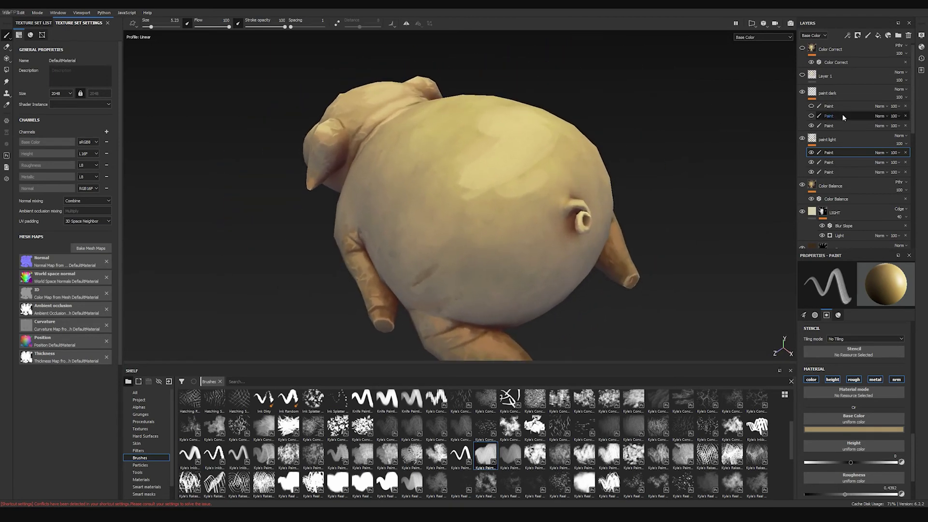
left_click(812, 116)
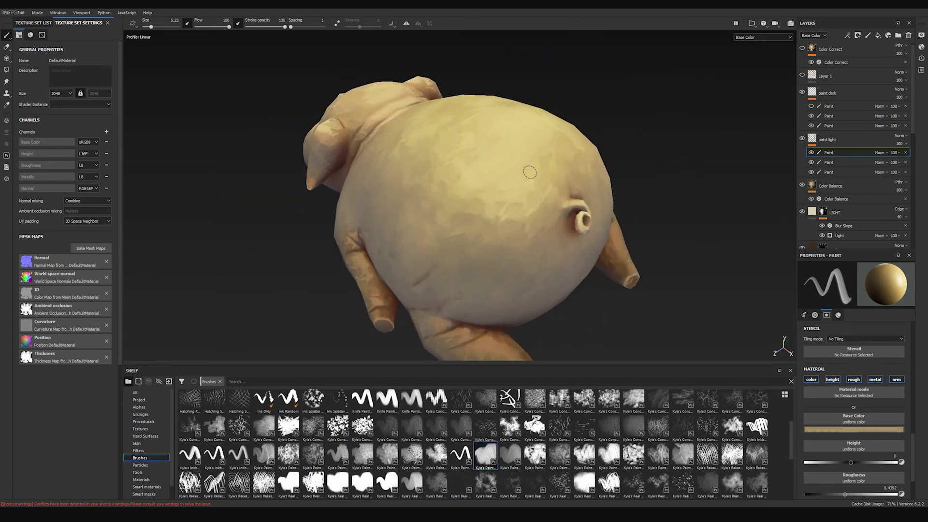
Turn on the top Paint effect of the paint dark layer and view the pig's side and back.
mouse_move(495, 193)
left_mouse_down("alt")
mouse_move(482, 189)
mouse_move(659, 188)
mouse_move(297, 184)
mouse_move(503, 194)
left_mouse_up("alt")
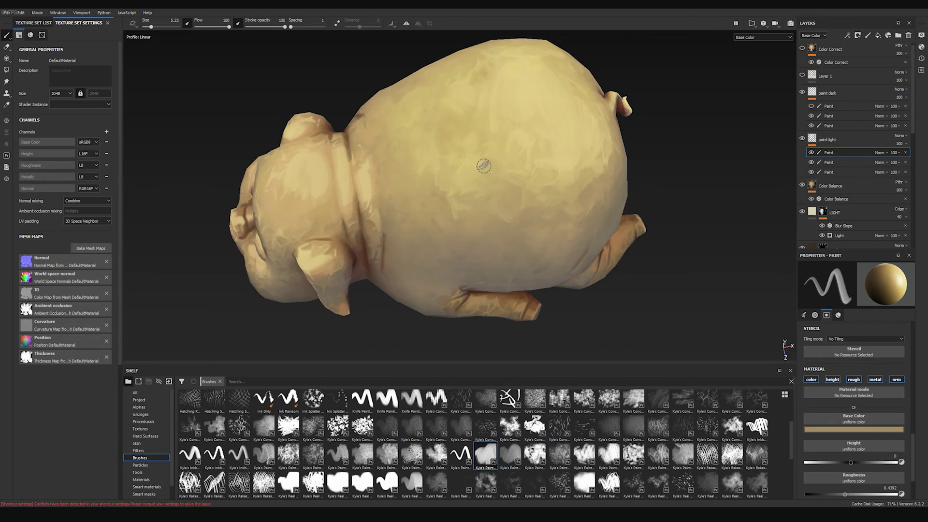
left_click_drag(540, 186, 429, 271, "alt")
left_click_drag(556, 203, 657, 168, "alt")
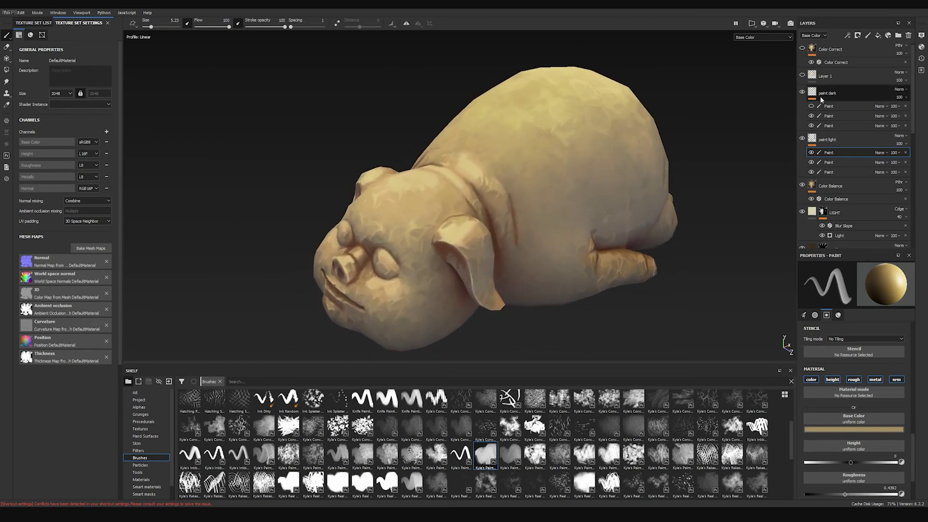
left_click_drag(686, 144, 596, 207, "alt")
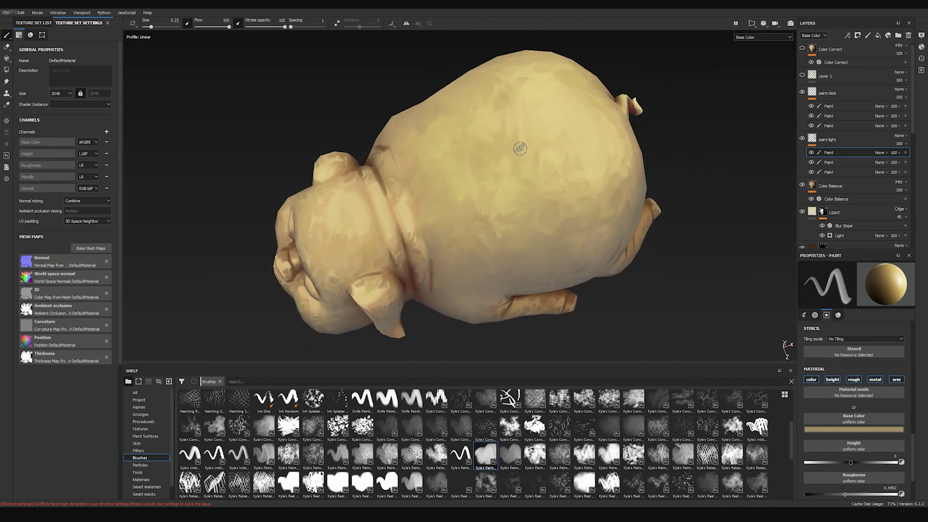
Examine the combined dark strokes on the pig's head, ears, face and neck folds from several angles.
middle_click_drag(340, 223, 442, 187, "alt")
right_click_drag(442, 187, 487, 166, "alt")
mouse_move(487, 166)
left_mouse_down("alt")
mouse_move(491, 190)
mouse_move(465, 166)
left_mouse_up("alt")
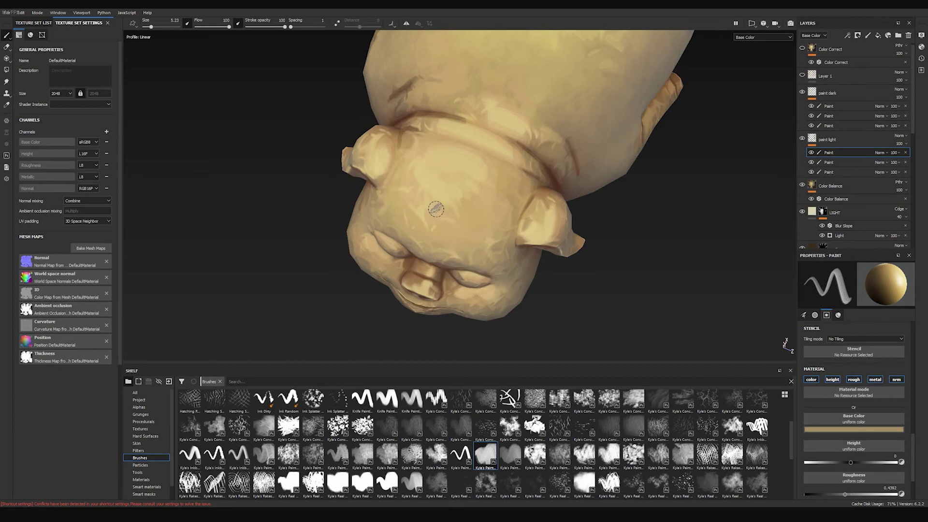
left_click_drag(436, 213, 422, 218, "alt")
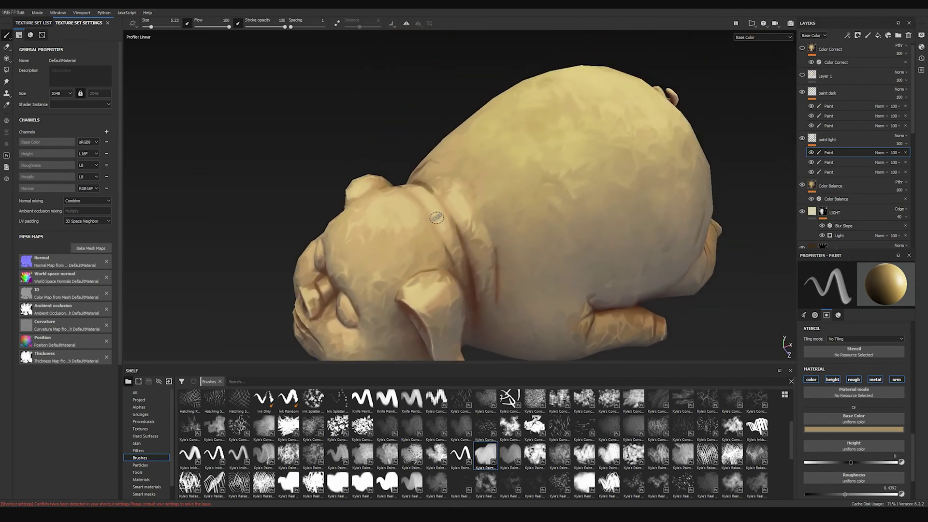
left_click_drag(391, 329, 534, 245, "alt")
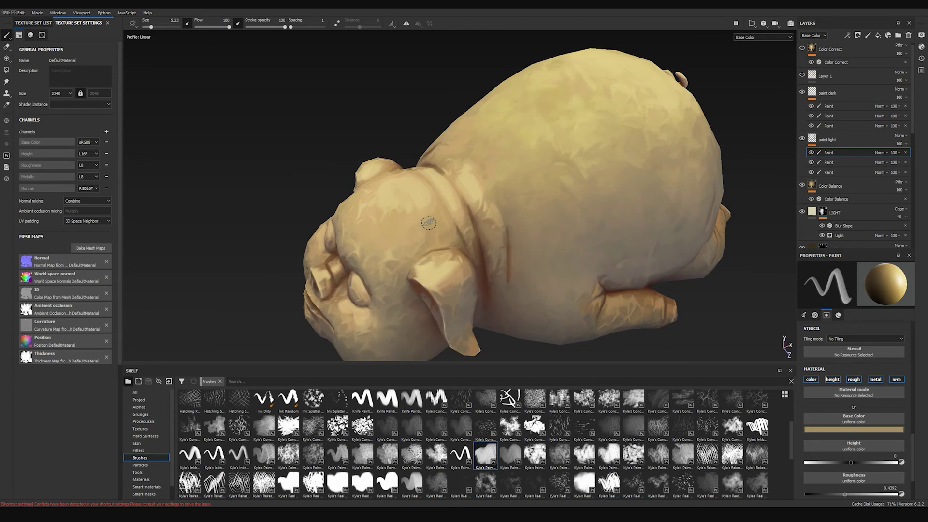
left_click_drag(550, 141, 513, 126, "alt")
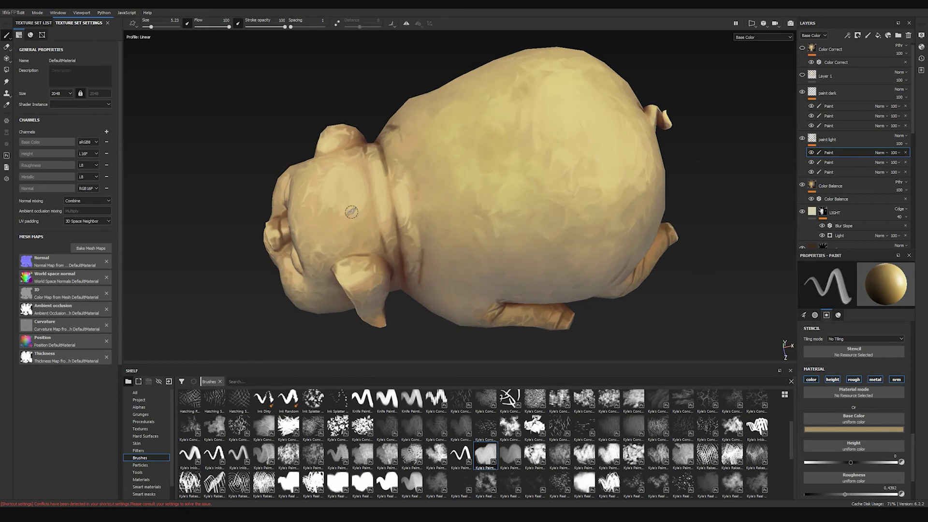
Examine the light and dark paint strokes across the pig's rump, tail, legs and flank.
mouse_move(634, 212)
left_mouse_down("alt")
mouse_move(495, 181)
mouse_move(546, 212)
left_mouse_up("alt")
mouse_move(546, 212)
middle_mouse_down("alt")
mouse_move(607, 186)
mouse_move(535, 266)
middle_mouse_up("alt")
right_click_drag(535, 266, 536, 250, "alt")
left_click_drag(536, 250, 540, 189, "alt")
middle_click_drag(541, 188, 500, 193, "alt")
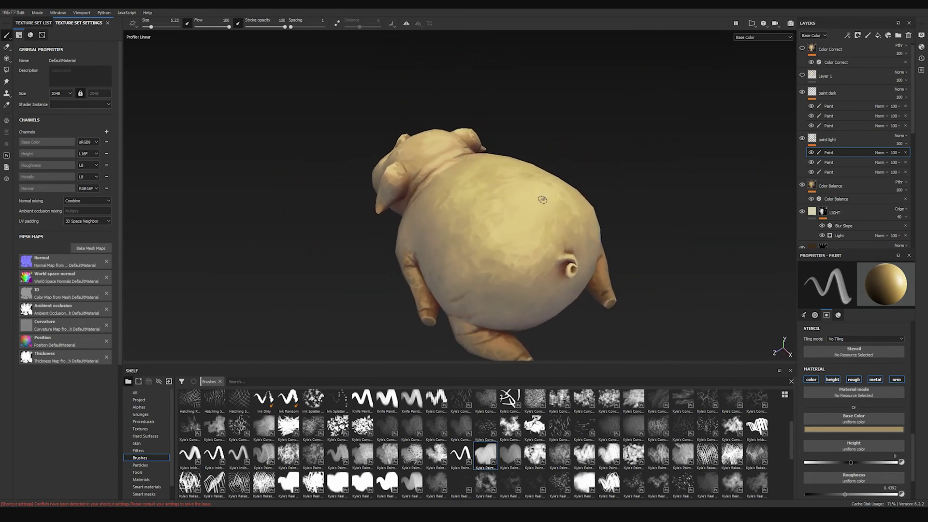
left_click_drag(571, 193, 598, 186, "alt")
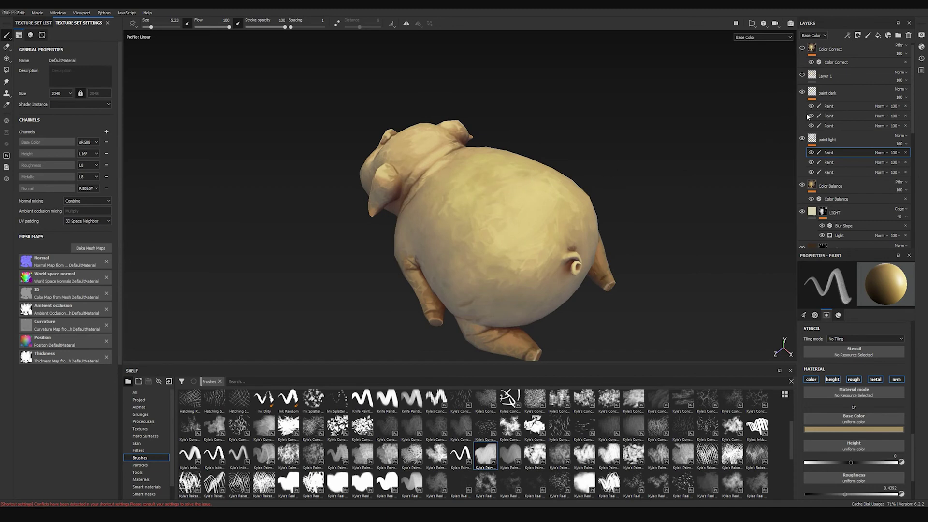
left_click_drag(505, 202, 607, 190, "alt")
left_click_drag(464, 205, 484, 193, "alt")
right_click_drag(483, 193, 524, 181, "alt")
left_click_drag(524, 181, 549, 186, "alt")
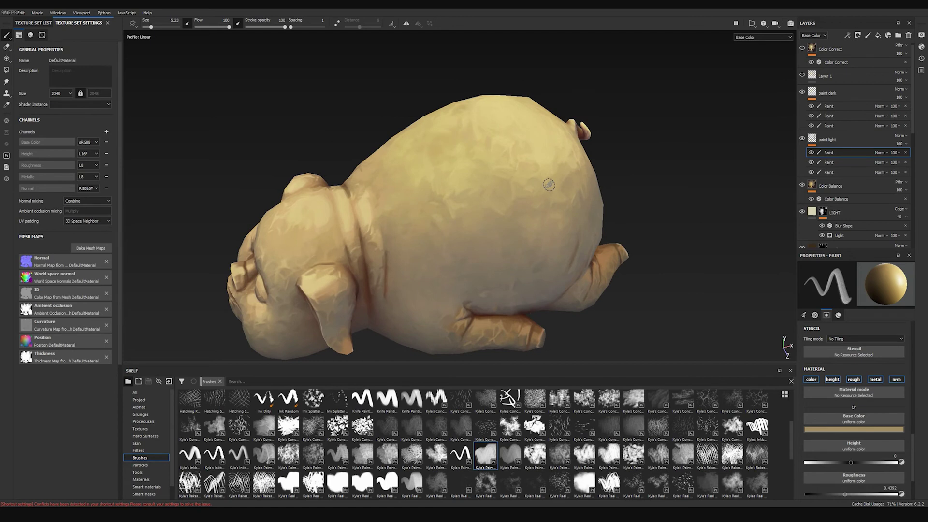
mouse_move(459, 150)
left_mouse_down("alt")
mouse_move(483, 180)
mouse_move(473, 177)
mouse_move(473, 217)
mouse_move(721, 168)
mouse_move(509, 173)
left_mouse_up("alt")
mouse_move(451, 211)
left_mouse_down("alt")
mouse_move(580, 155)
mouse_move(425, 201)
mouse_move(509, 208)
mouse_move(508, 185)
left_mouse_up("alt")
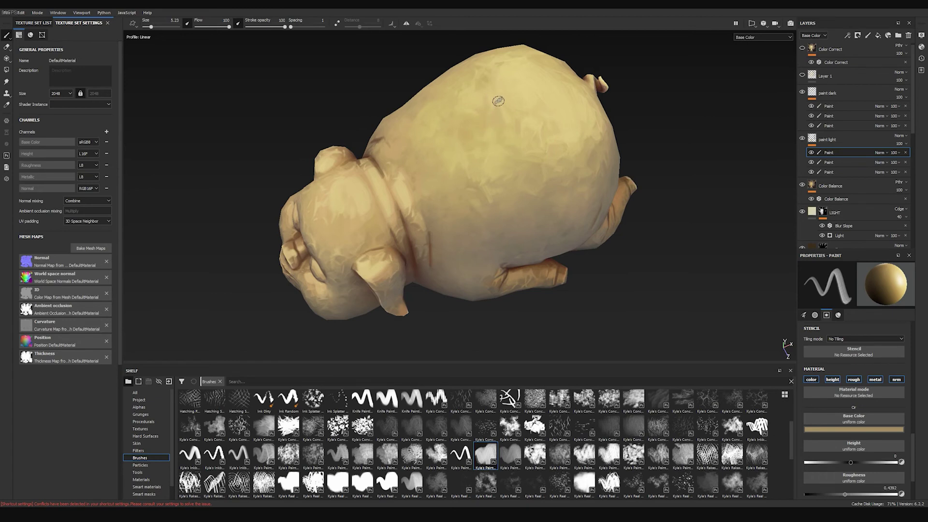
Sample the light yellow from the pig's back and change the brush's base color to salmon pink.
left_click_drag(497, 135, 516, 168, "alt")
middle_click_drag(531, 149, 522, 172, "alt")
right_click_drag(522, 172, 539, 188, "alt")
key("p")
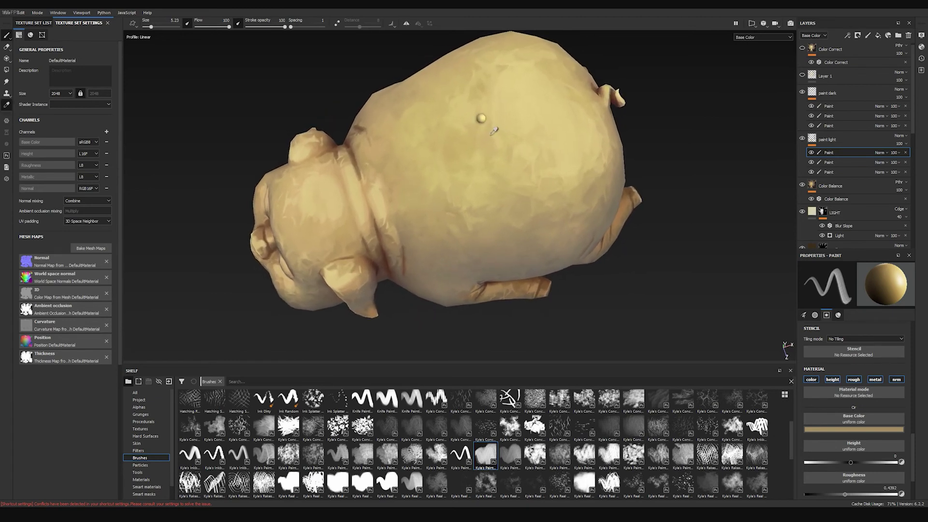
left_click(494, 112)
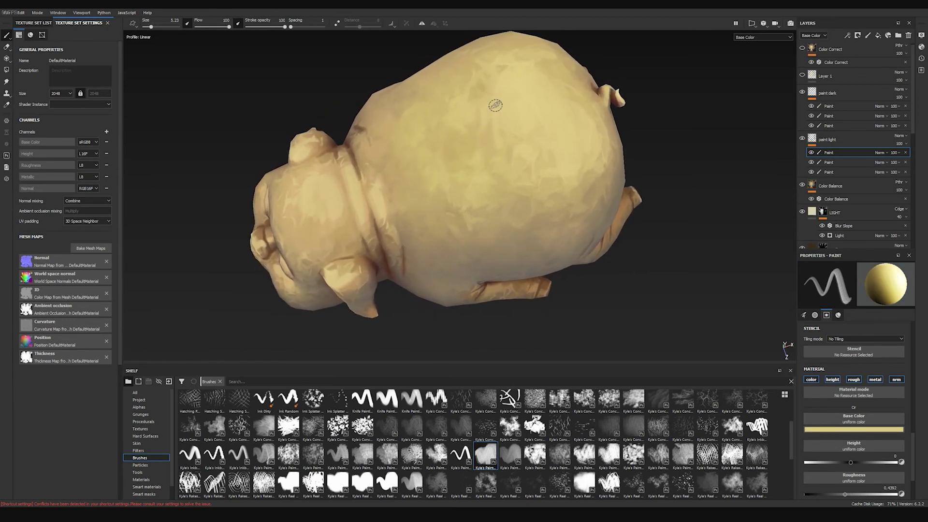
left_click(854, 429)
left_click_drag(891, 496, 892, 500)
left_click(739, 301)
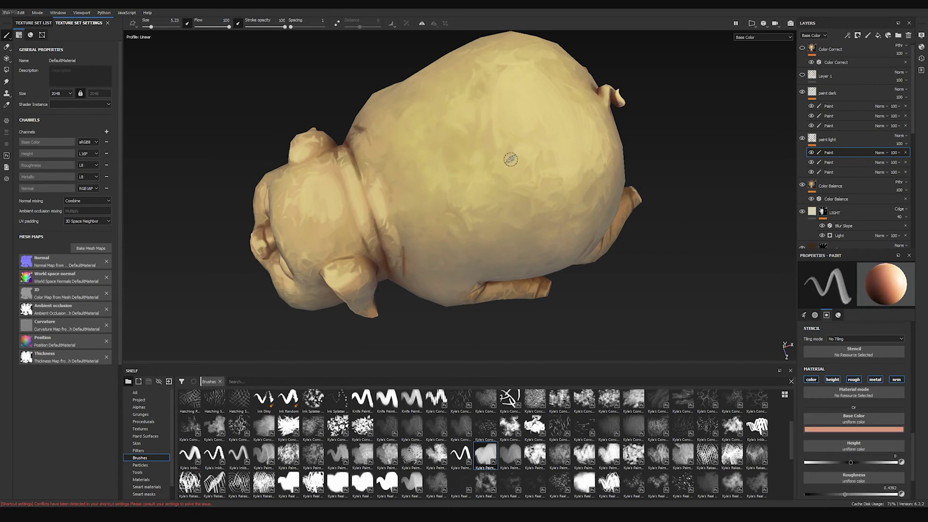
Try a short salmon-pink stroke on the pig's back in the top Paint effect of the paint dark layer.
left_click_drag(538, 194, 520, 182, "alt")
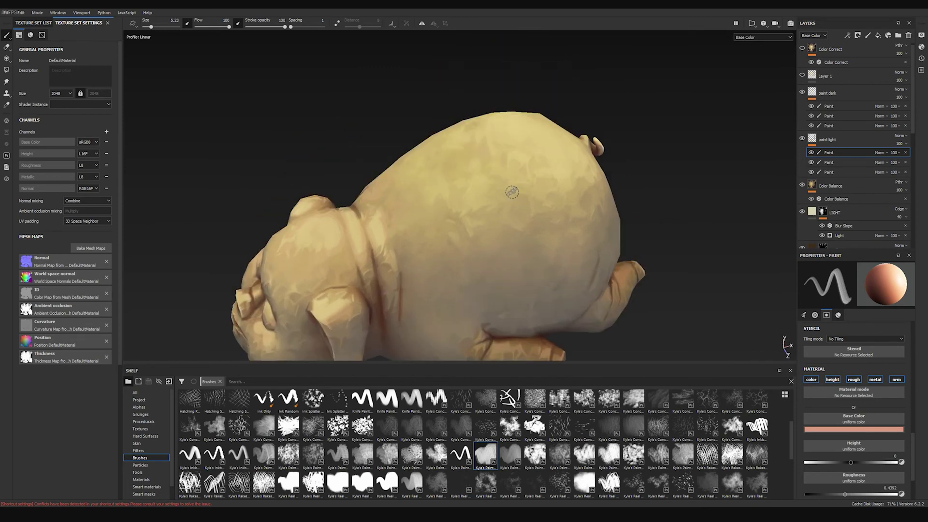
left_click(833, 105)
left_click_drag(536, 137, 541, 156, "alt")
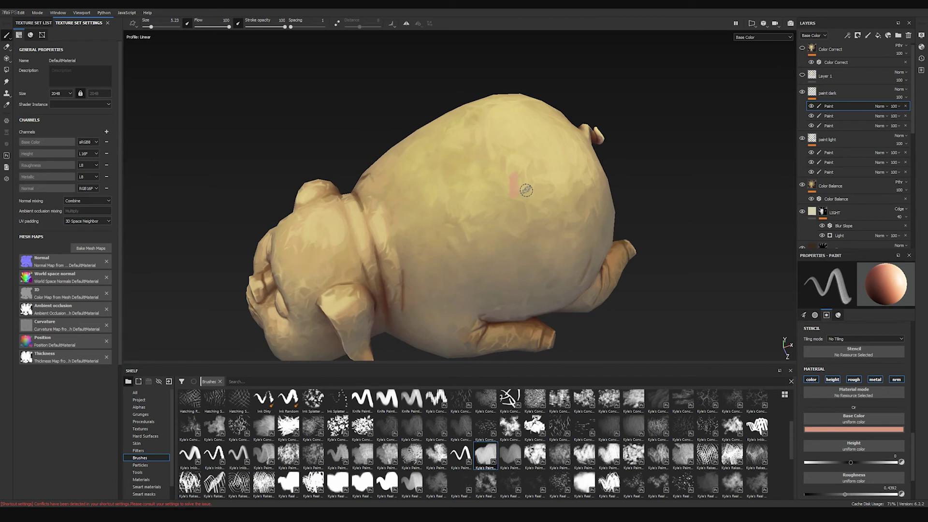
mouse_move(551, 200)
left_mouse_down("alt")
mouse_move(579, 198)
mouse_move(599, 159)
mouse_move(614, 162)
left_mouse_up("alt")
scroll(556, 199, "up", 3)
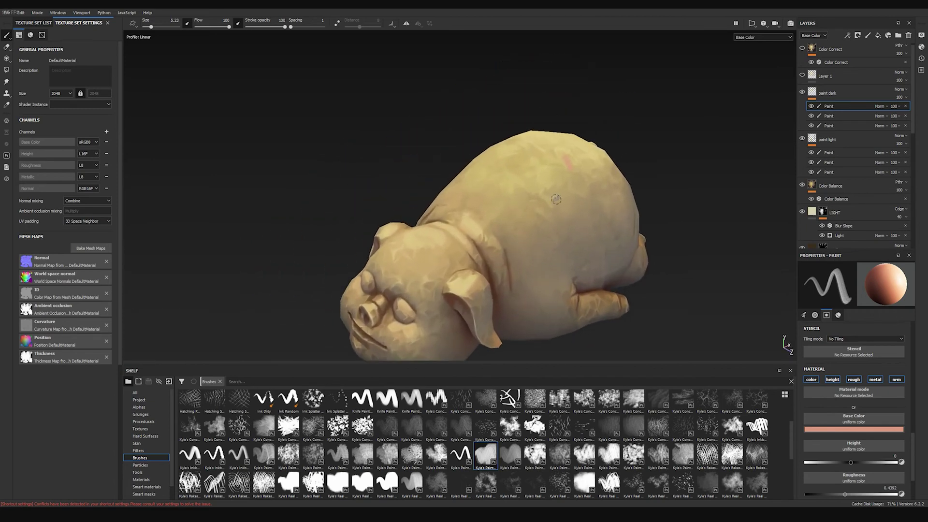
left_click_drag(554, 158, 560, 166, "alt")
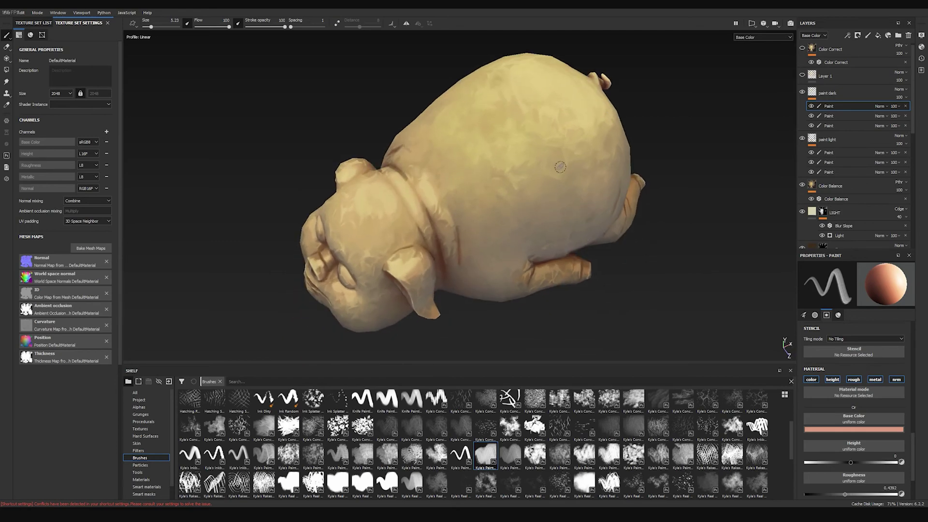
Select Layer 1, the paint layer above paint dark.
left_click_drag(639, 129, 609, 180, "alt")
middle_click_drag(475, 190, 567, 160, "alt")
left_click(847, 81)
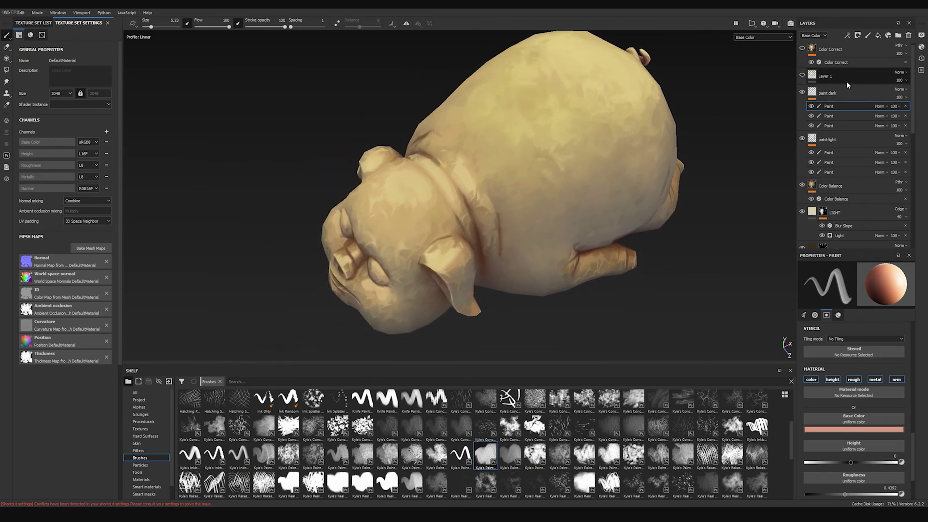
middle_click_drag(582, 153, 550, 169, "alt")
left_click_drag(550, 169, 565, 147, "alt")
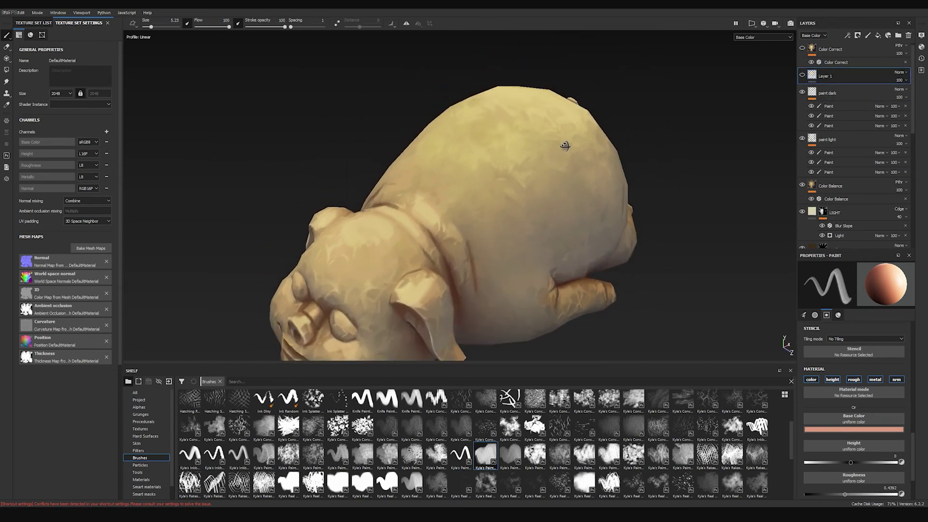
Make Layer 1 visible and view its painting on the pig's face and body.
middle_click_drag(527, 191, 543, 155, "alt")
right_click_drag(621, 193, 532, 197, "alt")
left_click_drag(532, 197, 476, 266, "alt")
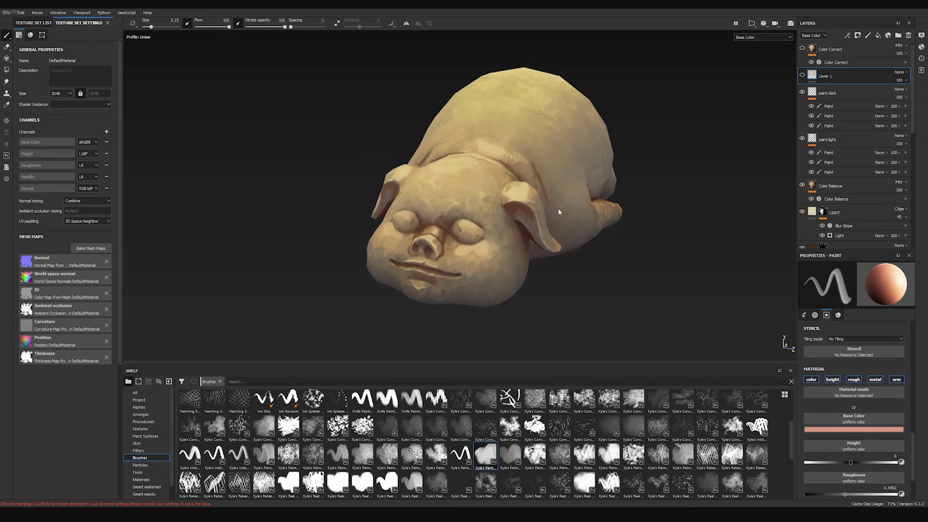
left_click_drag(549, 188, 475, 213, "alt")
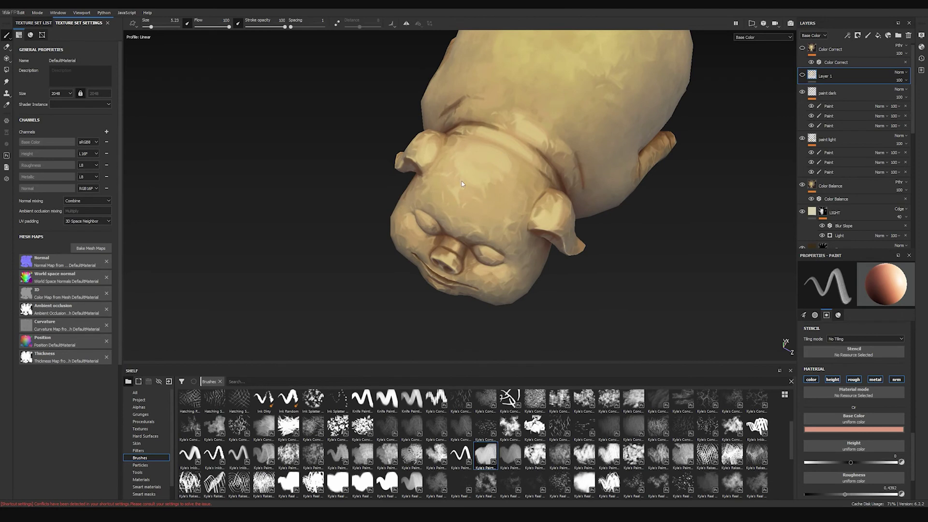
left_click_drag(530, 149, 477, 260, "alt")
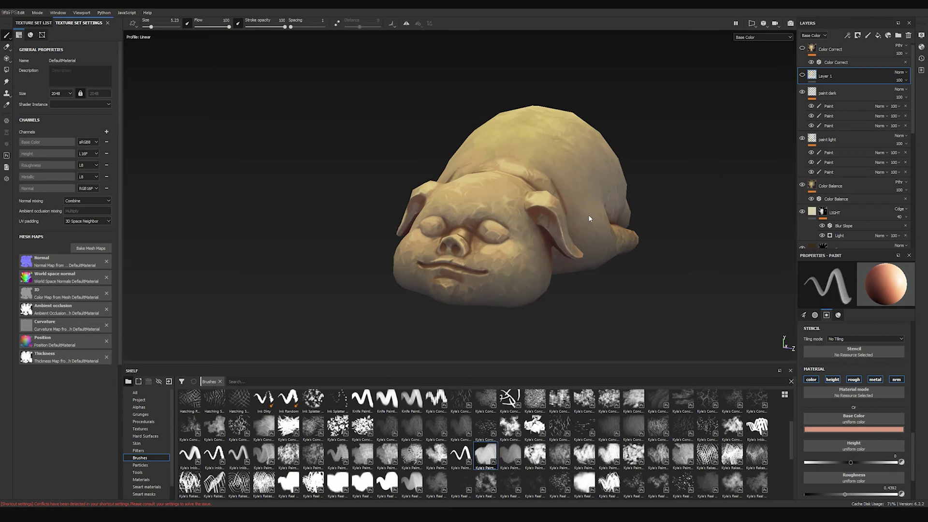
left_click_drag(588, 219, 545, 207, "alt")
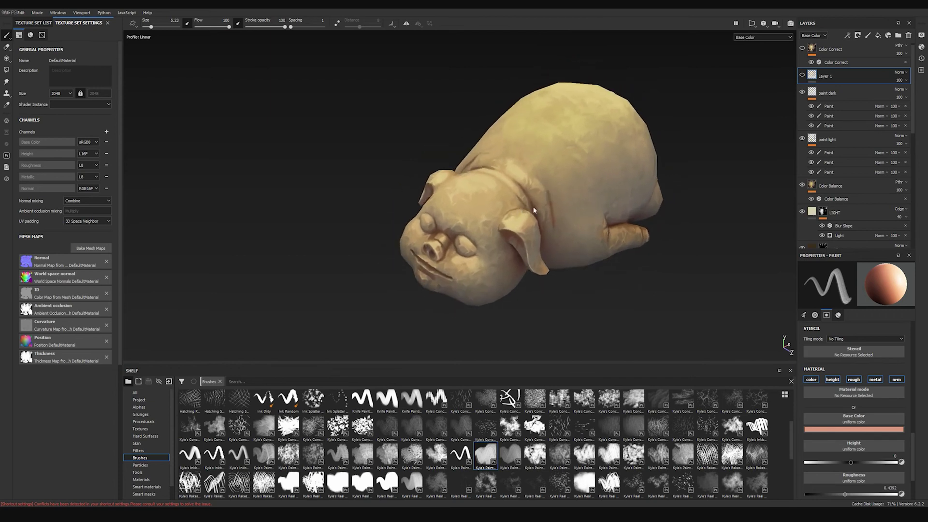
left_click(803, 75)
left_click_drag(684, 155, 546, 213, "alt")
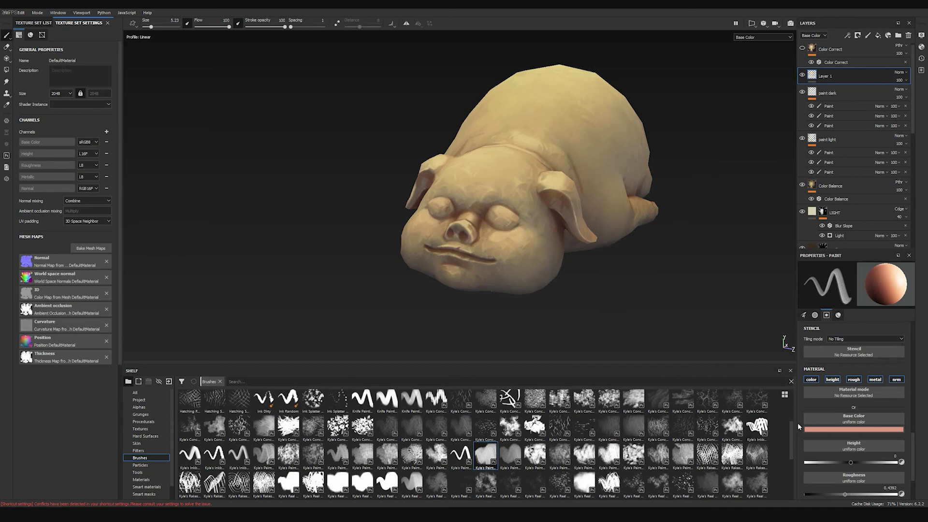
Search the brushes for "wash" and choose the Wash brush.
left_click_drag(791, 426, 790, 442)
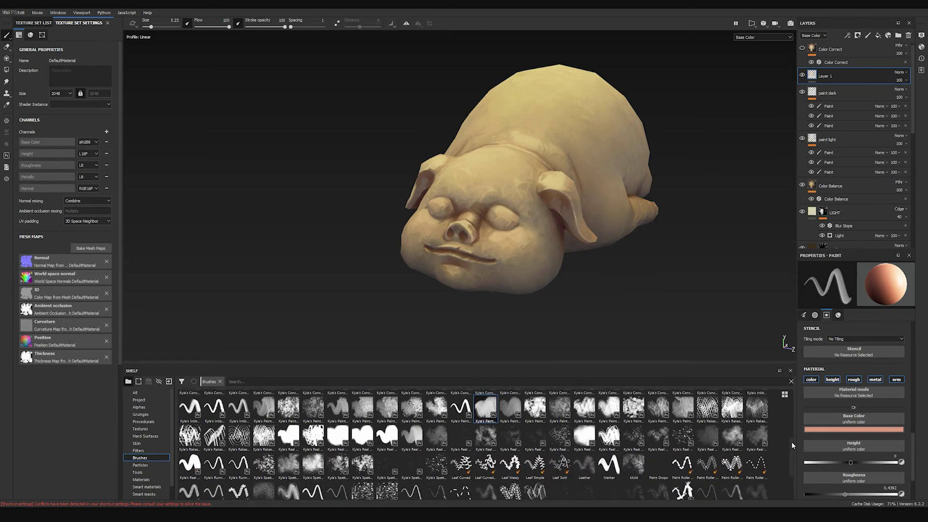
left_click(269, 382)
type("wash")
left_click(242, 463)
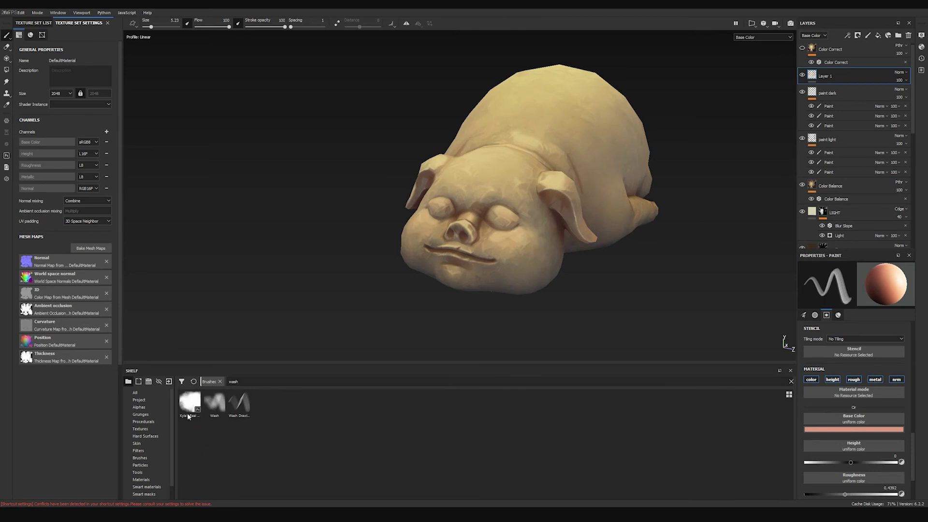
mouse_move(186, 401)
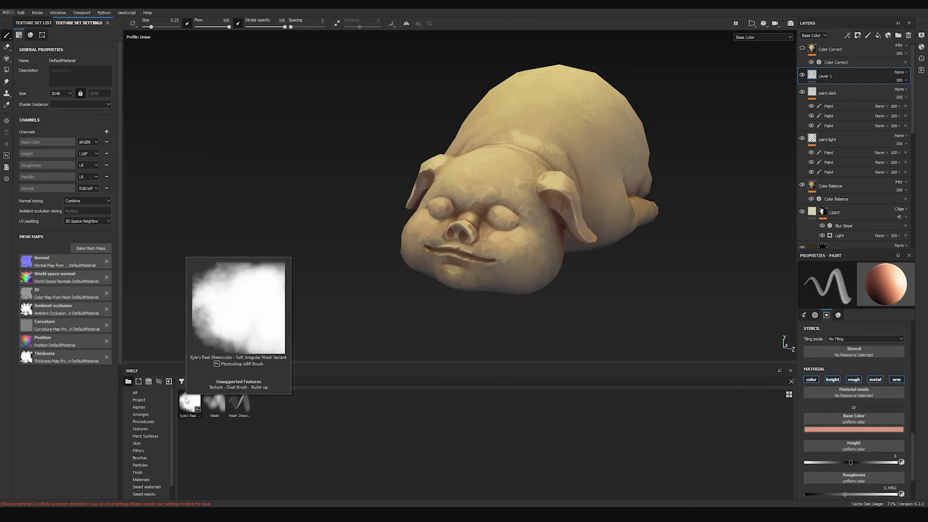
left_click(214, 405)
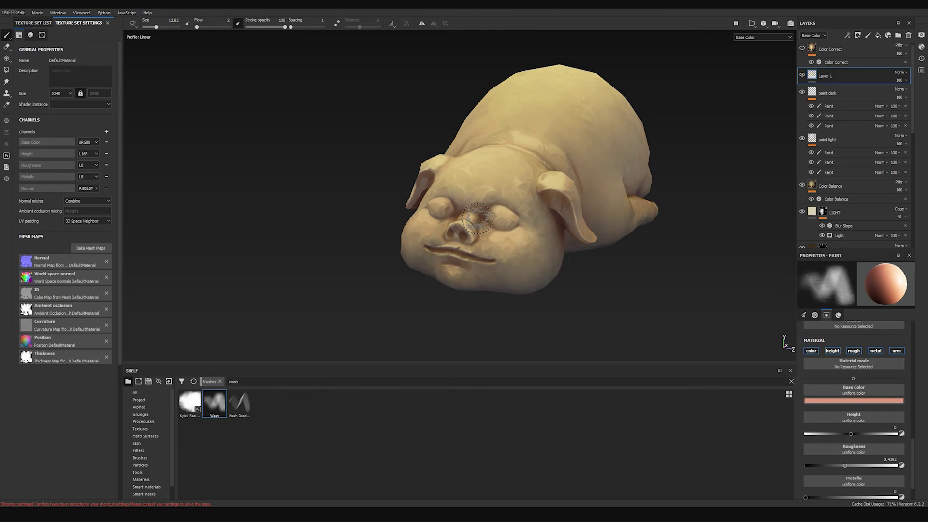
Paint a soft salmon-pink patch on the pig's forehead beside the ear on Layer 1 and inspect it up close.
left_click_drag(514, 228, 507, 276, "alt")
mouse_move(511, 190)
left_mouse_down()
mouse_move(536, 192)
mouse_move(507, 207)
left_mouse_up()
left_click_drag(570, 201, 676, 242, "alt")
right_click_drag(676, 270, 783, 321, "alt")
middle_click_drag(773, 247, 720, 329, "alt")
right_click_drag(724, 324, 905, 329, "alt")
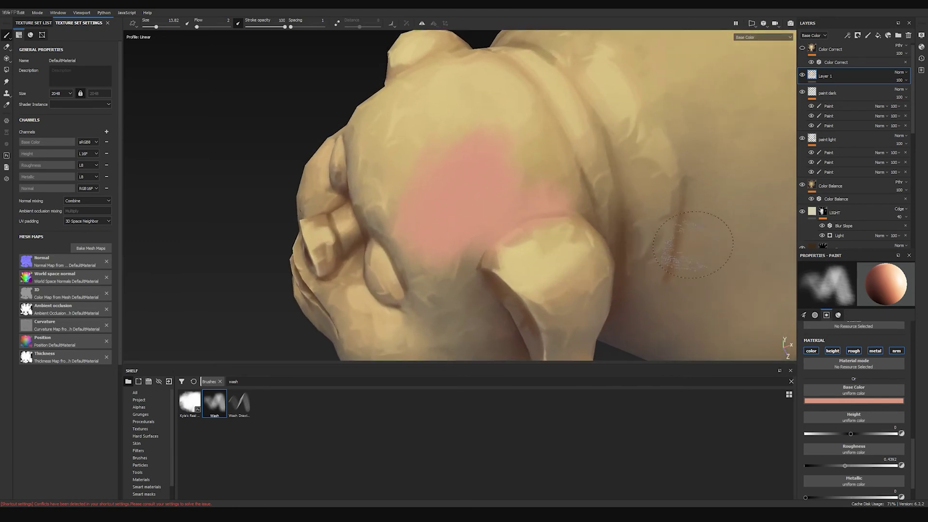
Undo the salmon-pink Wash brush patch on the pig's forehead.
right_click_drag(604, 237, 488, 205, "alt")
middle_click_drag(488, 205, 582, 209, "alt")
key("ctrl+z")
right_click_drag(658, 172, 518, 203, "alt")
left_click_drag(517, 203, 623, 227, "alt")
right_click_drag(589, 246, 674, 267, "alt")
mouse_move(674, 267)
left_mouse_down("alt")
mouse_move(534, 186)
mouse_move(486, 141)
left_mouse_up("alt")
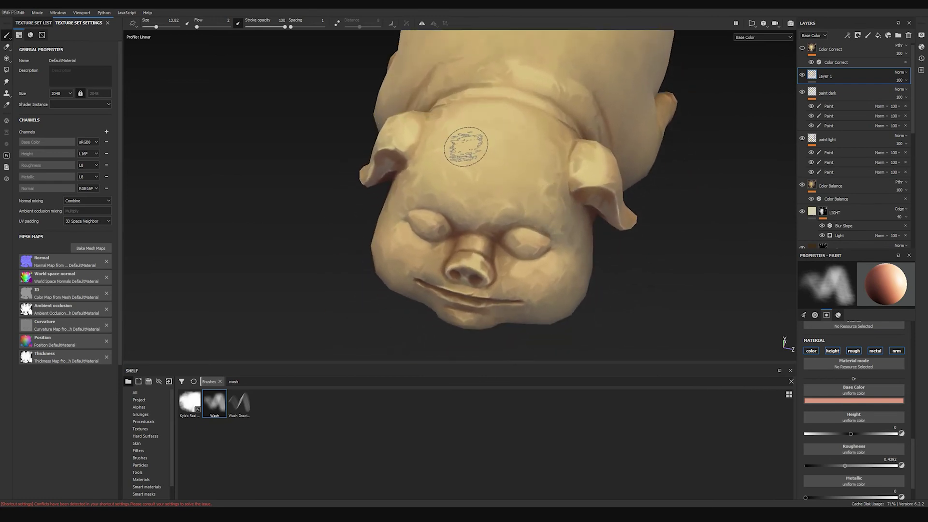
Compare the pig's forehead and face from the front with Layer 1 hidden and shown.
left_click(802, 75)
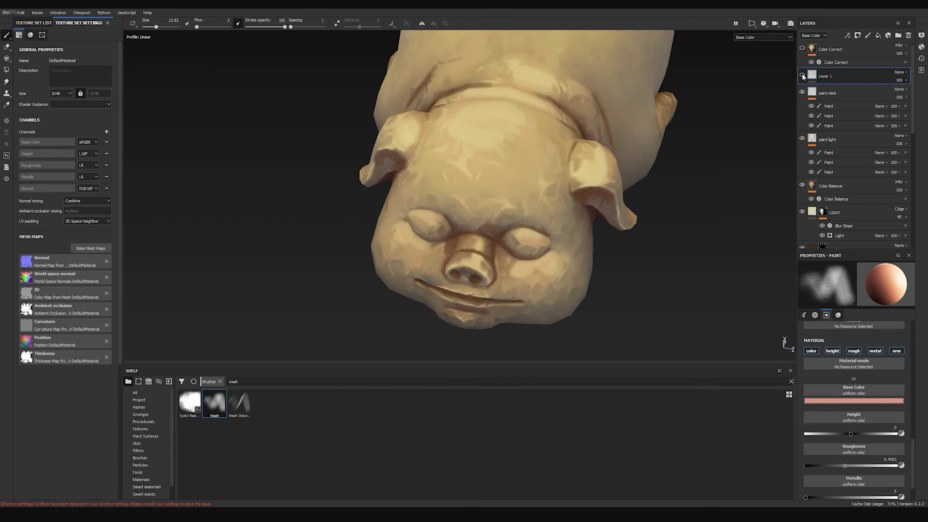
left_click(803, 76)
left_click(802, 75)
left_click(803, 75)
mouse_move(485, 186)
left_mouse_down("alt")
mouse_move(515, 154)
mouse_move(565, 165)
left_mouse_up("alt")
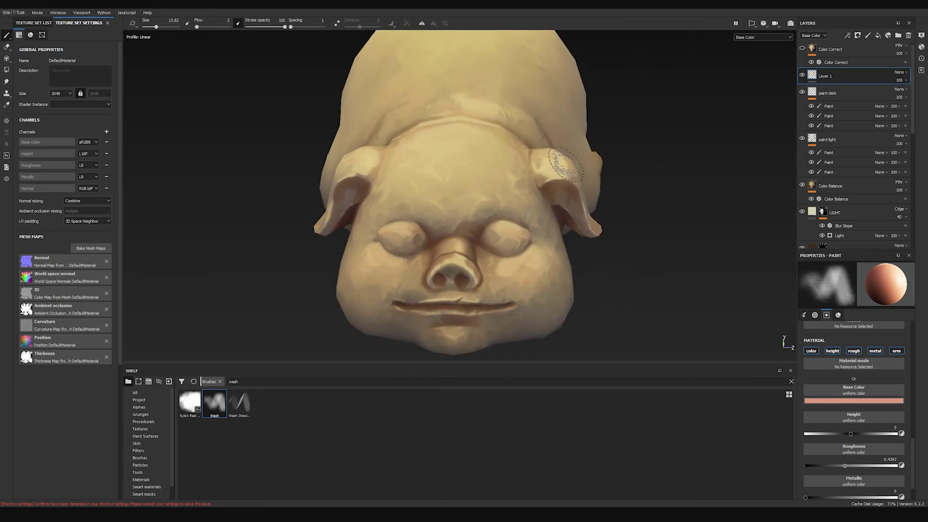
left_click_drag(675, 181, 482, 87, "alt")
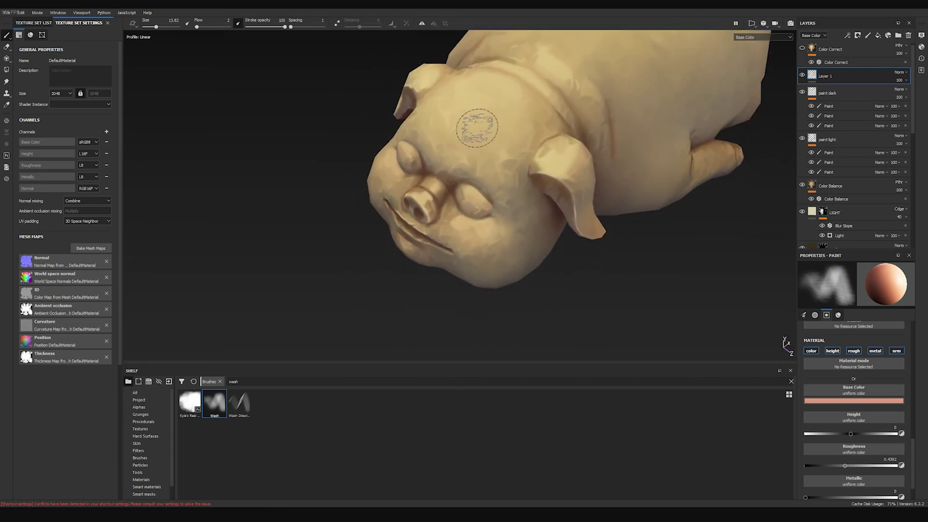
left_click_drag(557, 188, 560, 141, "alt")
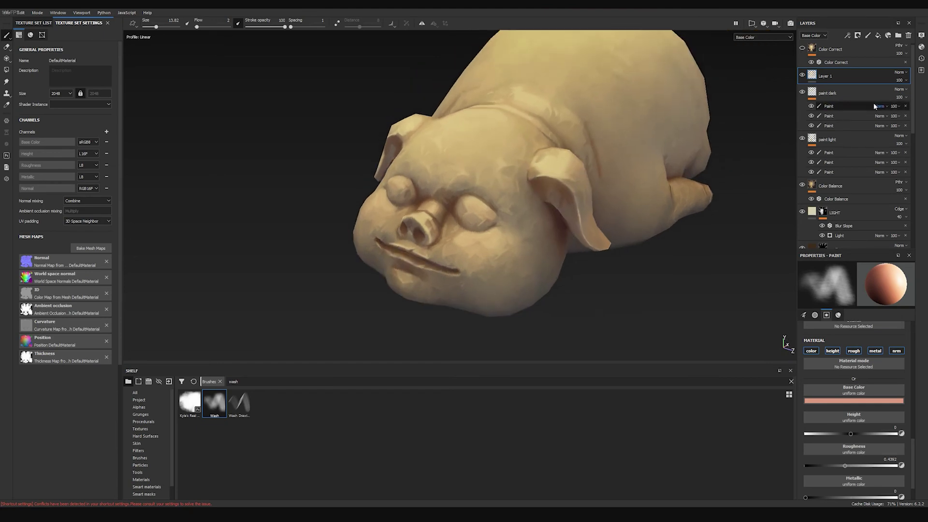
Toggle Layer 1's visibility repeatedly to compare the blending on the cheek, ear and neck in a three-quarter view.
left_click(801, 75)
left_click(802, 75)
left_click(802, 76)
left_click(801, 76)
left_click(802, 76)
left_click(802, 76)
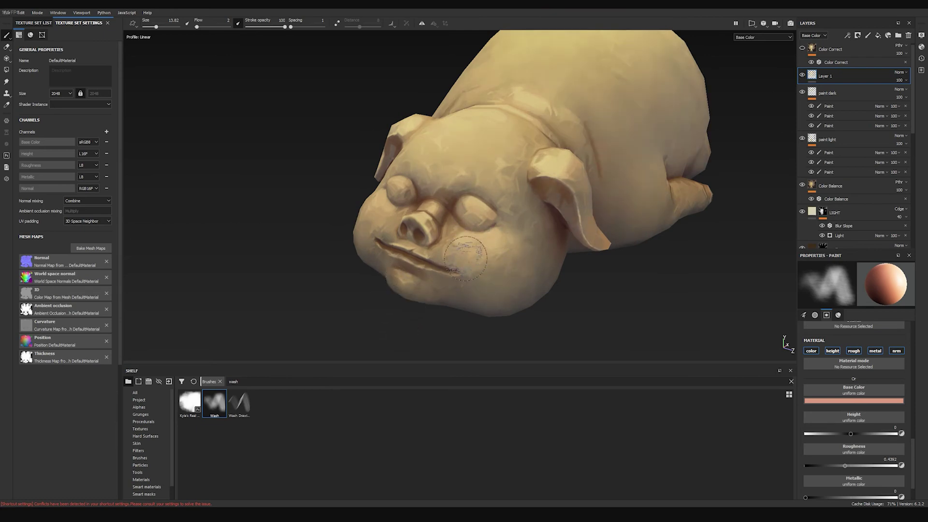
left_click_drag(549, 257, 560, 242, "alt")
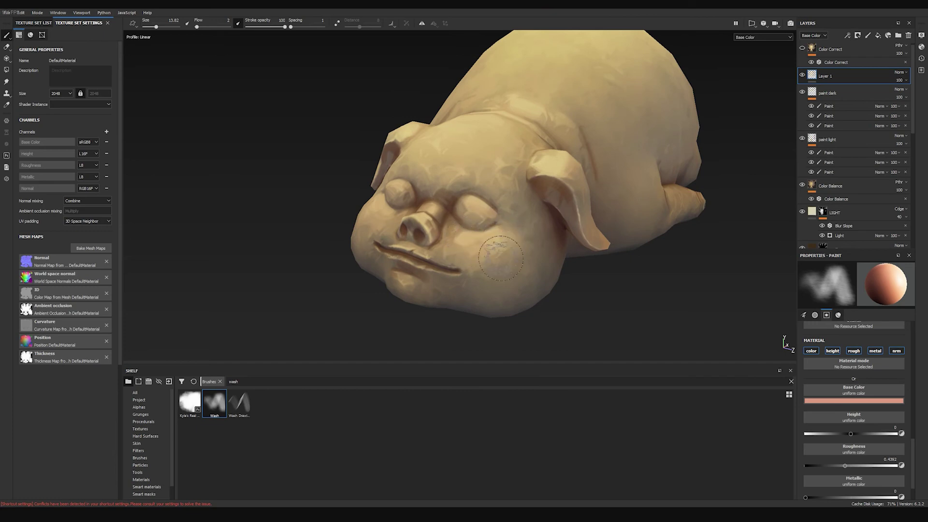
left_click(801, 76)
left_click(801, 76)
left_click(802, 76)
left_click(801, 76)
Compare the brush-stroke blending on the pig's body and legs from one side with Layer 1 hidden and shown.
left_click_drag(551, 172, 740, 124, "alt")
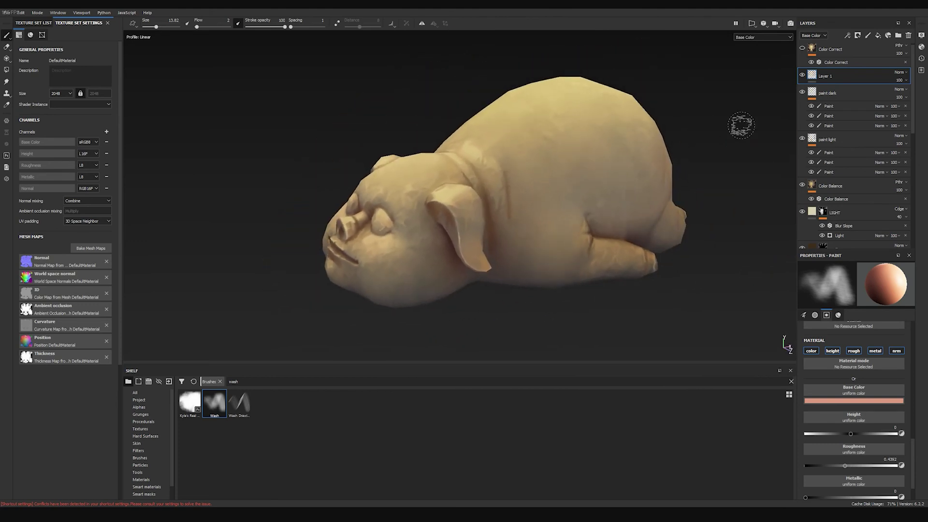
left_click(802, 76)
left_click(802, 76)
left_click_drag(681, 161, 633, 144, "alt")
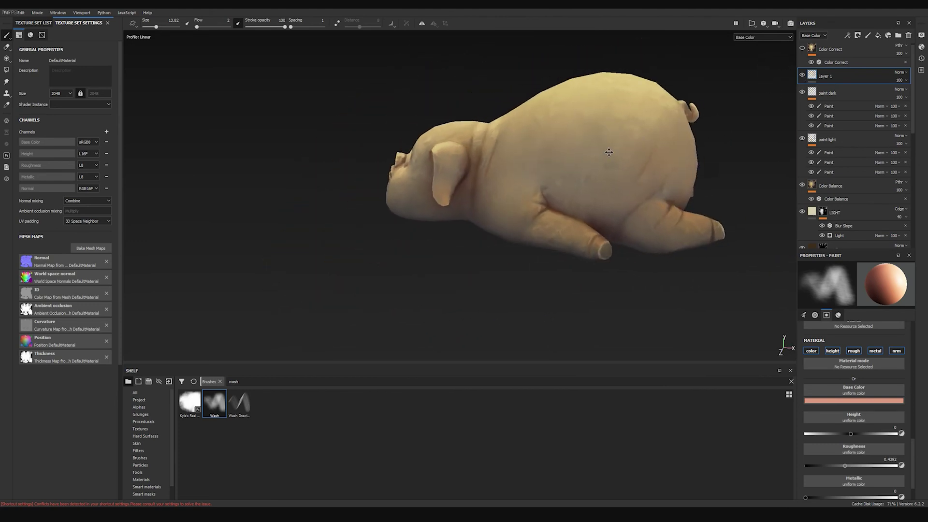
middle_click_drag(633, 143, 531, 171, "alt")
left_click_drag(648, 228, 657, 211, "alt")
left_click(801, 76)
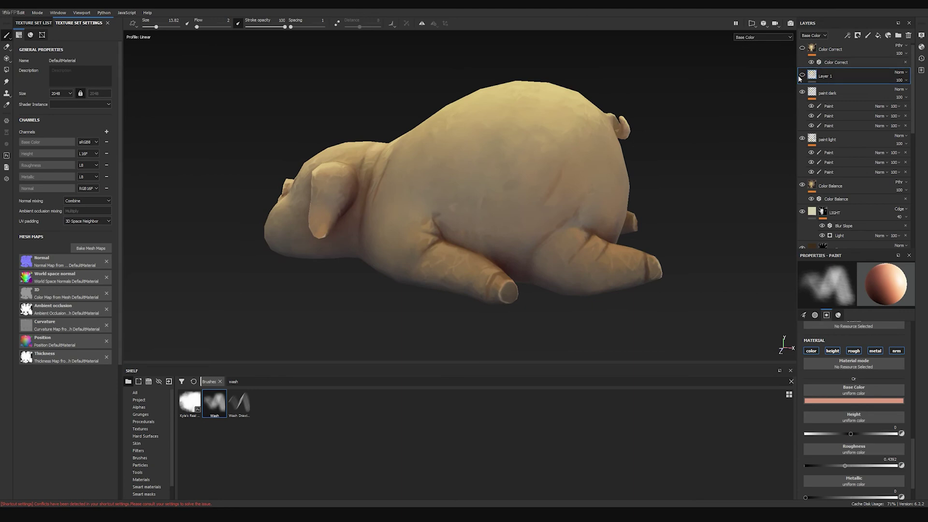
left_click(801, 76)
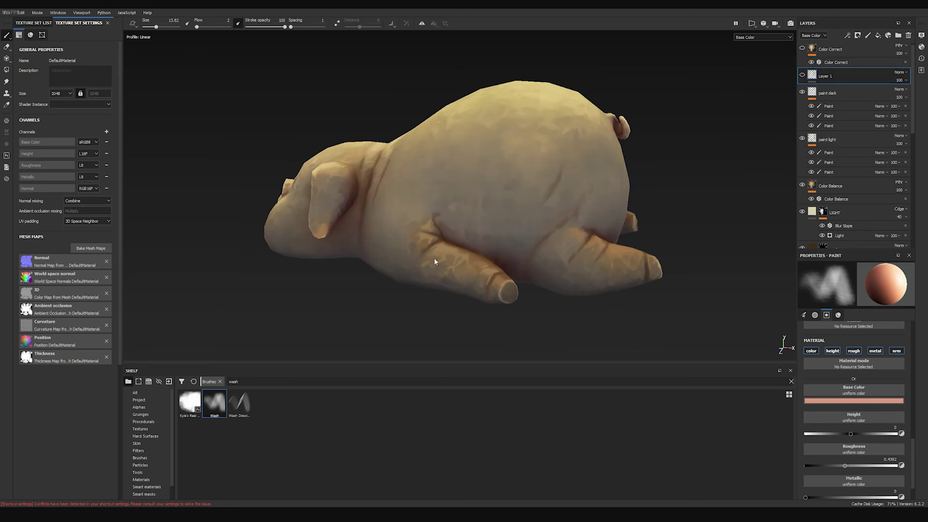
left_click(803, 76)
left_click(802, 76)
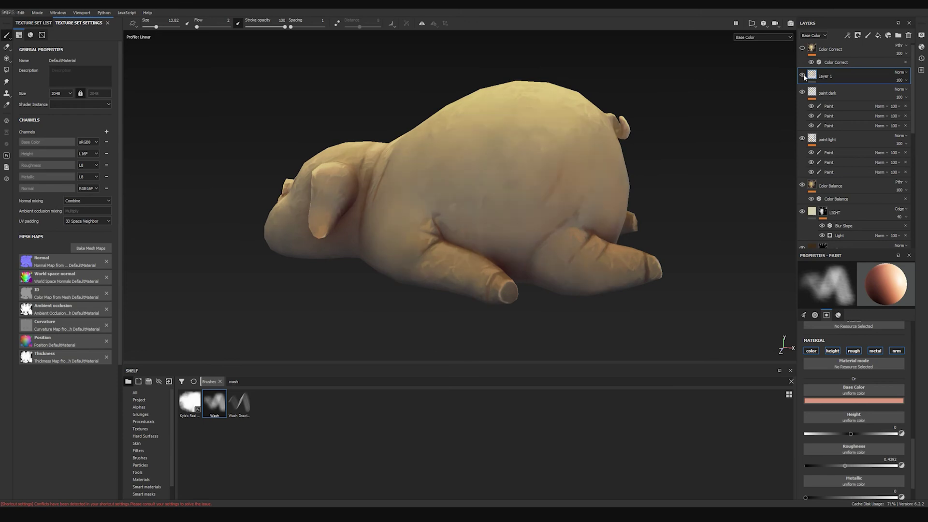
left_click(802, 76)
left_click(802, 76)
left_click(802, 76)
left_click(802, 76)
Examine the opposite side of the pig, switching Layer 1 off and on to compare the skin folds and belly.
left_click_drag(341, 240, 544, 271, "alt")
middle_click_drag(315, 248, 321, 229, "alt")
mouse_move(321, 229)
left_mouse_down("alt")
mouse_move(367, 231)
mouse_move(579, 164)
left_mouse_up("alt")
left_click(802, 76)
left_click(802, 76)
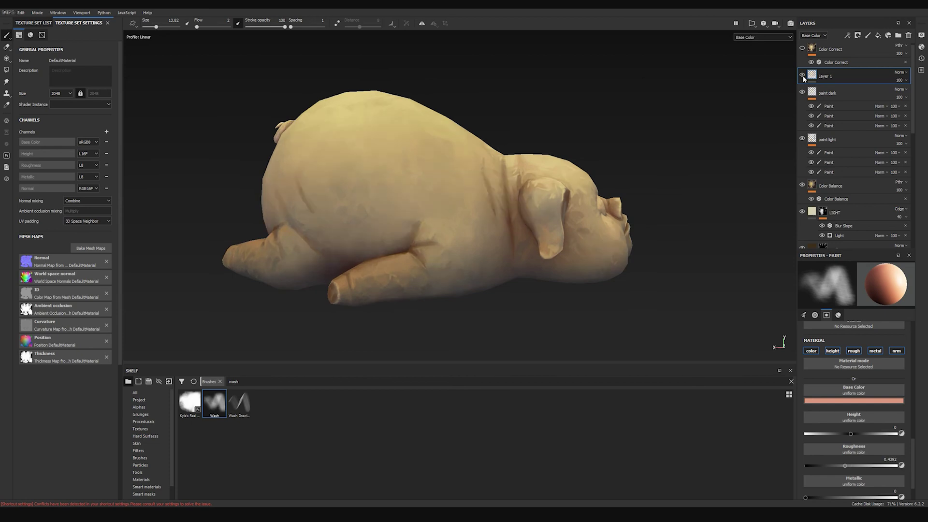
left_click(802, 75)
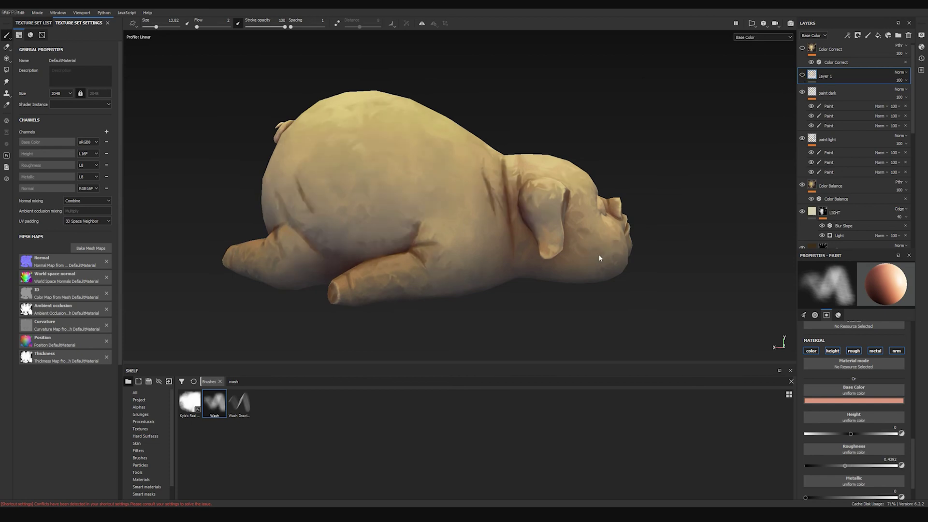
left_click(802, 76)
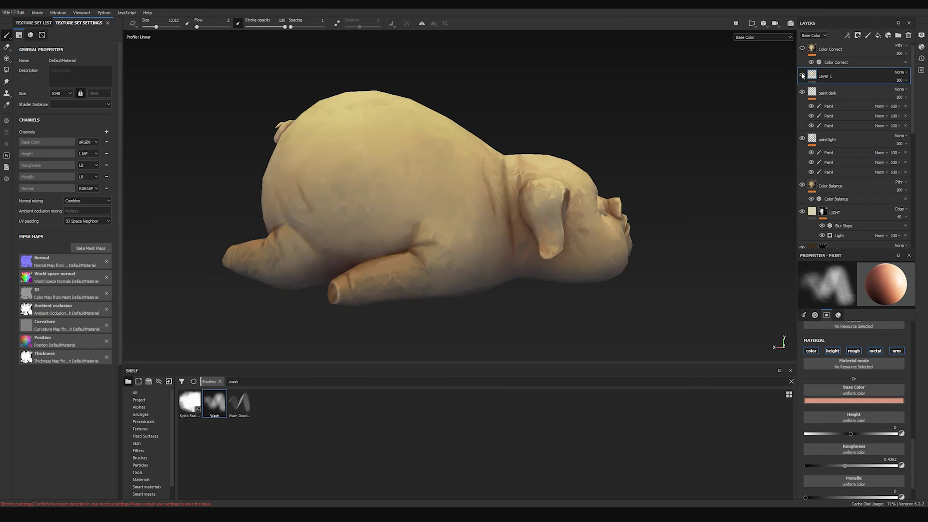
left_click(802, 76)
left_click(802, 76)
left_click(802, 75)
left_click(802, 76)
left_click(802, 76)
left_click(802, 76)
left_click(803, 76)
left_click(802, 76)
Compare the pig's rear, tail and hind legs with Layer 1 hidden and shown.
mouse_move(406, 196)
left_mouse_down("alt")
mouse_move(445, 222)
mouse_move(193, 145)
left_mouse_up("alt")
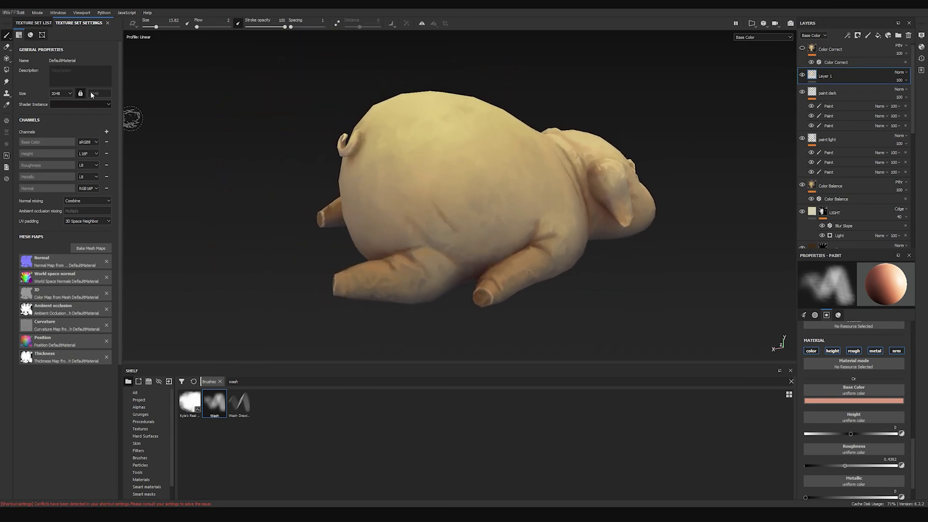
left_click_drag(428, 159, 480, 237, "alt")
middle_click_drag(657, 215, 532, 210, "alt")
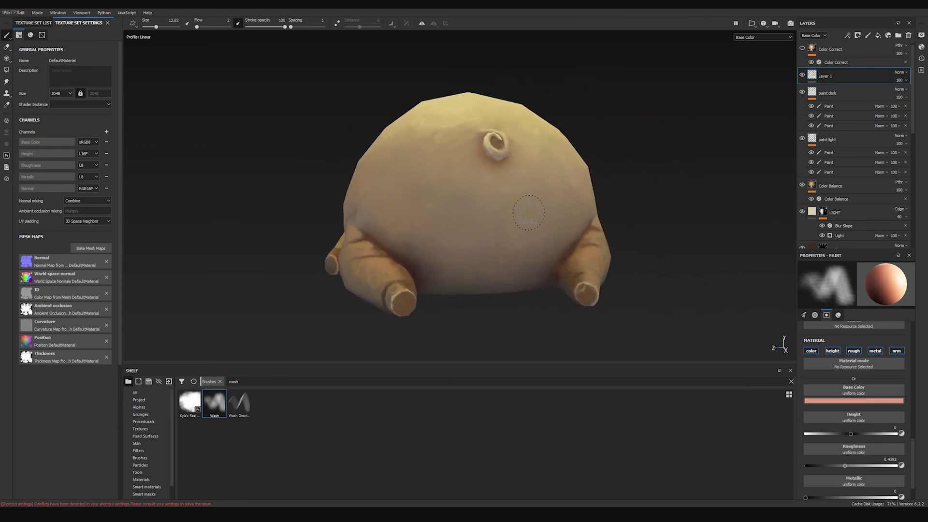
left_click(803, 75)
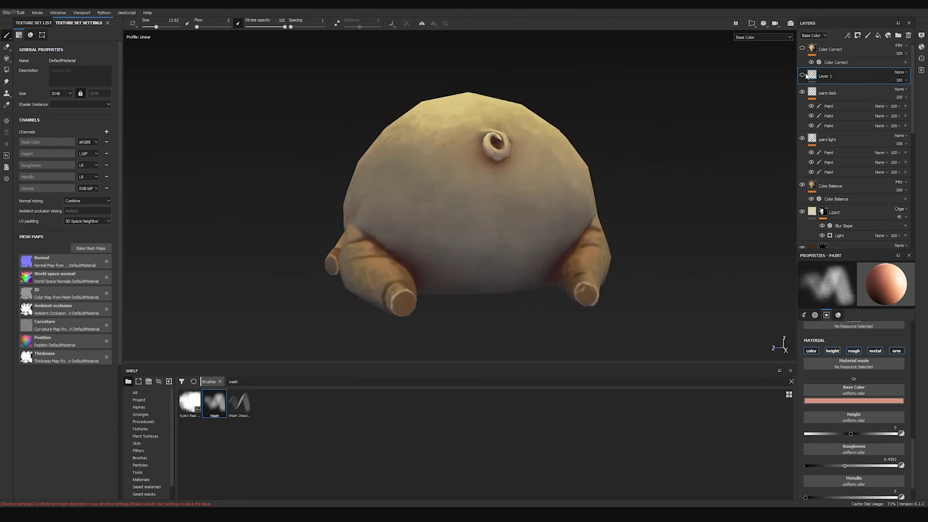
left_click_drag(581, 227, 610, 159, "alt")
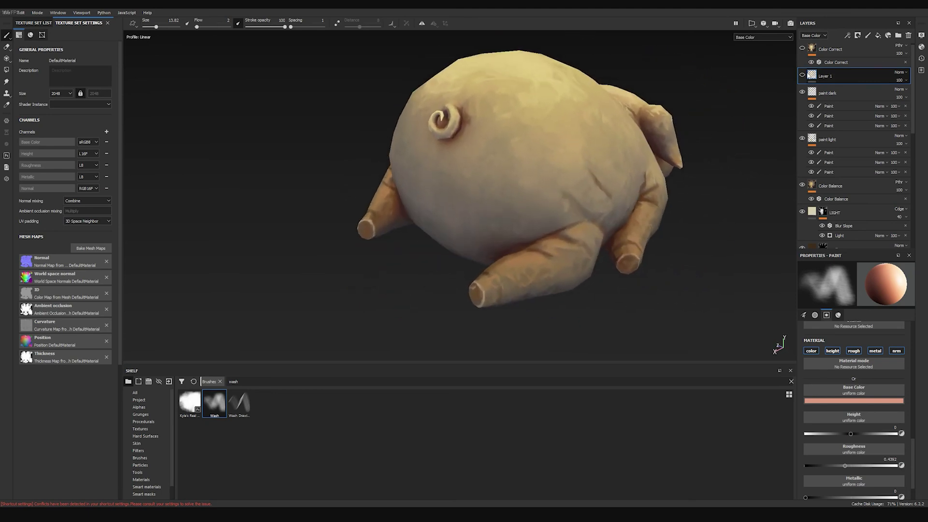
left_click(803, 76)
left_click(803, 76)
left_click(803, 76)
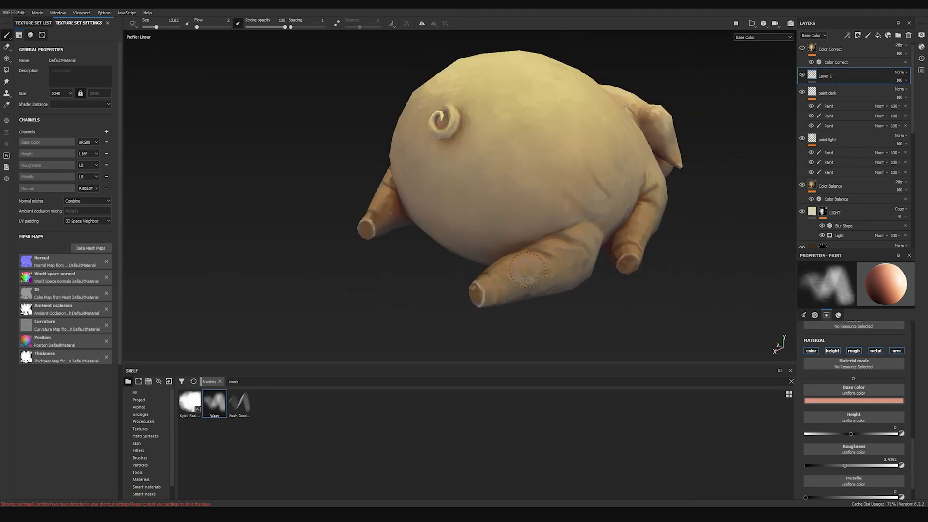
Inspect the blended painting over the pig's back, side and face with Layer 1 visible.
left_click_drag(591, 217, 657, 239, "alt")
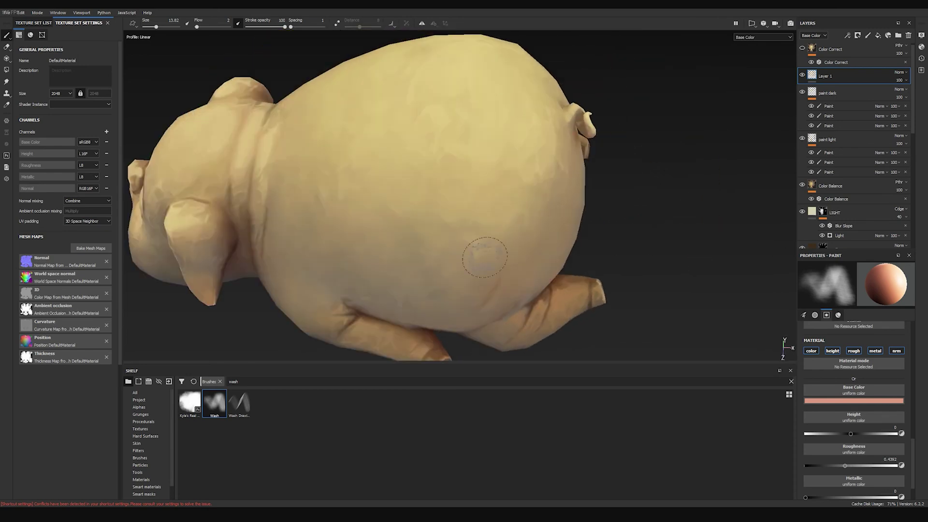
right_click_drag(485, 257, 422, 176, "alt")
mouse_move(527, 184)
left_mouse_down("alt")
mouse_move(594, 197)
mouse_move(599, 176)
left_mouse_up("alt")
middle_click_drag(565, 224, 562, 195, "alt")
mouse_move(562, 195)
left_mouse_down("alt")
mouse_move(611, 182)
mouse_move(590, 190)
left_mouse_up("alt")
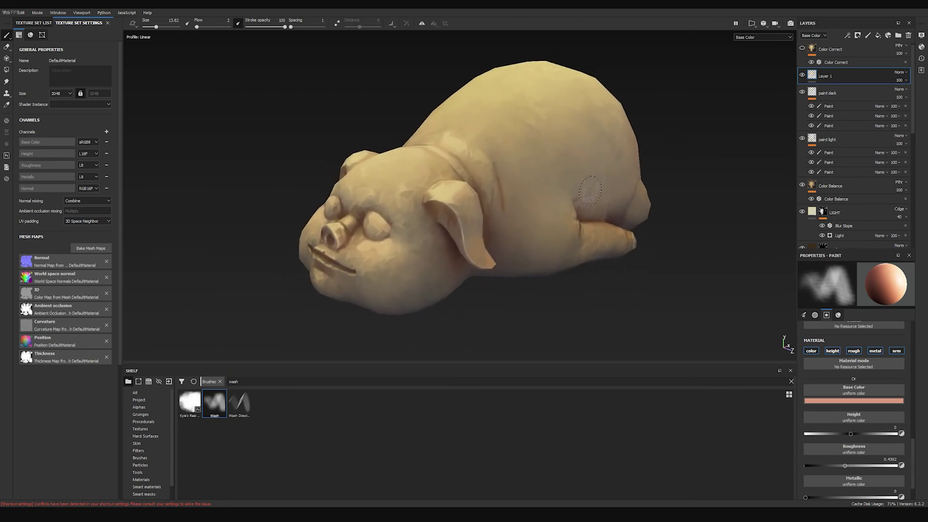
left_click_drag(646, 153, 644, 161, "alt")
mouse_move(620, 125)
left_mouse_down("alt")
mouse_move(600, 159)
mouse_move(623, 109)
left_mouse_up("alt")
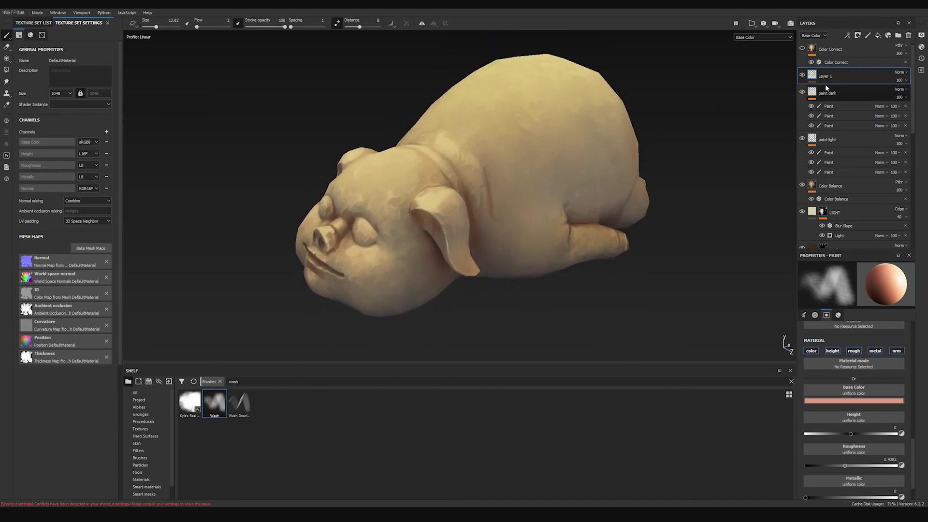
Make the top Color Correct layer visible and select its Color Correct filter.
left_click(802, 48)
left_click(846, 51)
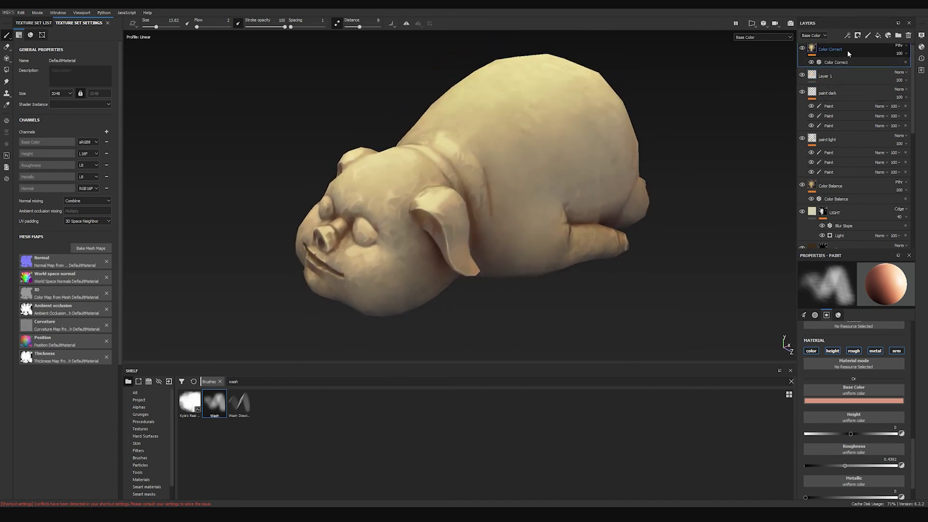
left_click(836, 62)
left_click_drag(559, 158, 655, 158, "alt")
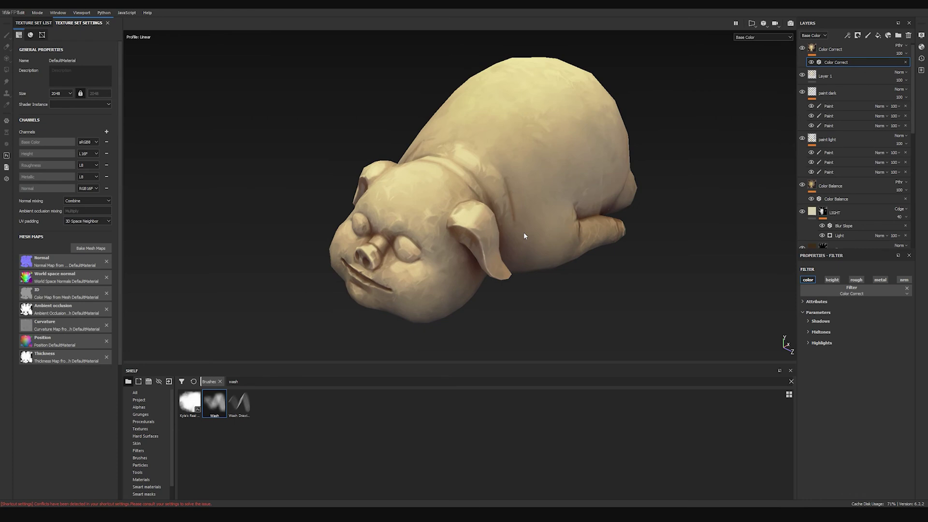
Select Layer 1, hide the Color Correct layer, and compare the pig with Layer 1 hidden and shown.
left_click(838, 75)
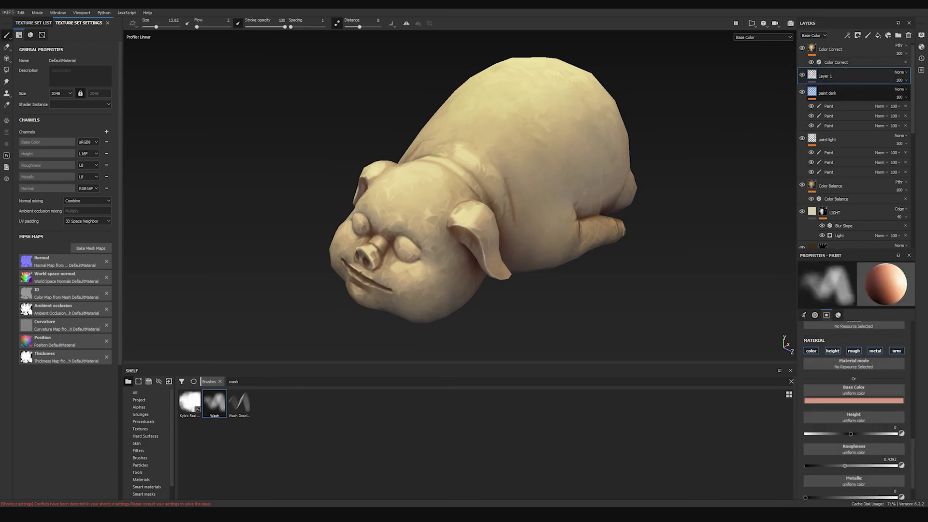
left_click(801, 76)
left_click(802, 76)
left_click(802, 76)
left_click(802, 76)
left_click(802, 48)
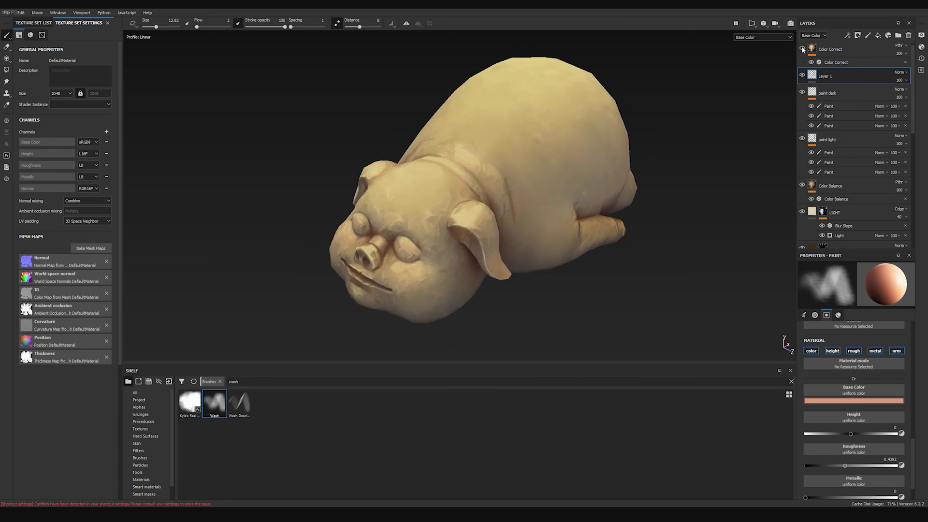
left_click(802, 76)
mouse_move(502, 176)
left_mouse_down("alt")
mouse_move(496, 216)
mouse_move(512, 183)
left_mouse_up("alt")
left_click(801, 76)
left_click(802, 76)
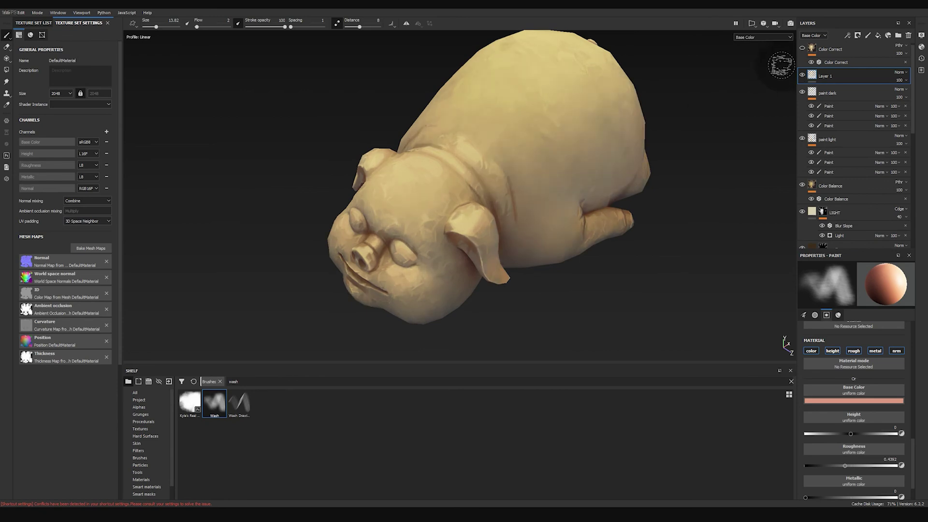
Turn the Color Correct layer back on and open its filter's settings.
left_click(803, 48)
left_click(855, 51)
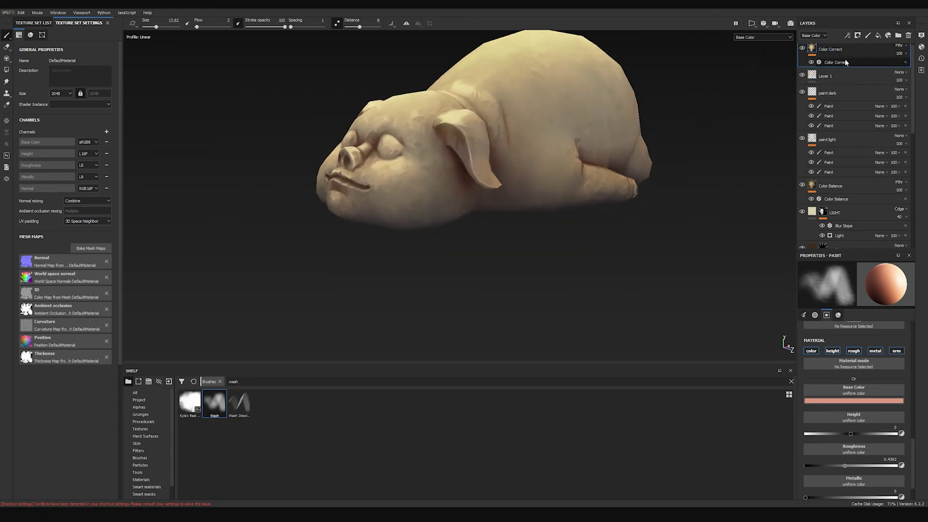
left_click(846, 62)
left_click_drag(663, 108, 648, 166, "alt")
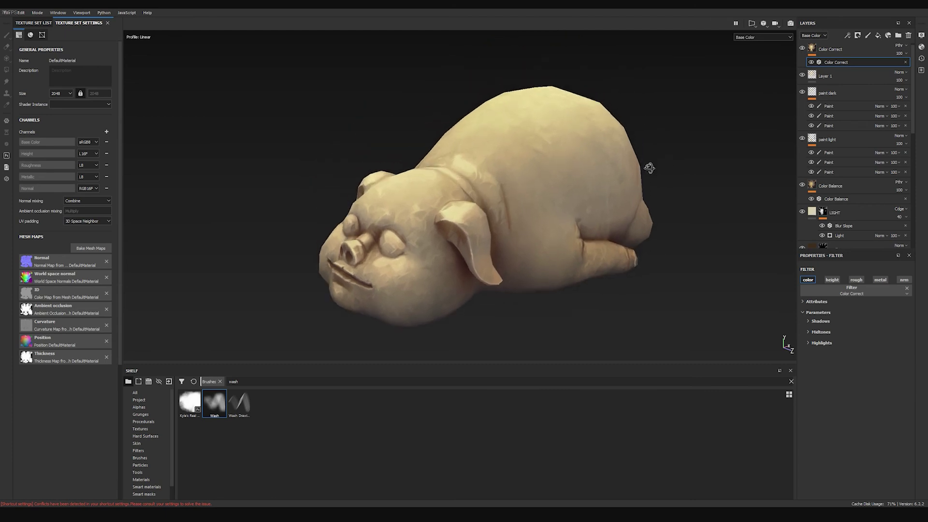
Remove the Brushes filter from the shelf and search all resources for "color".
left_click(221, 381)
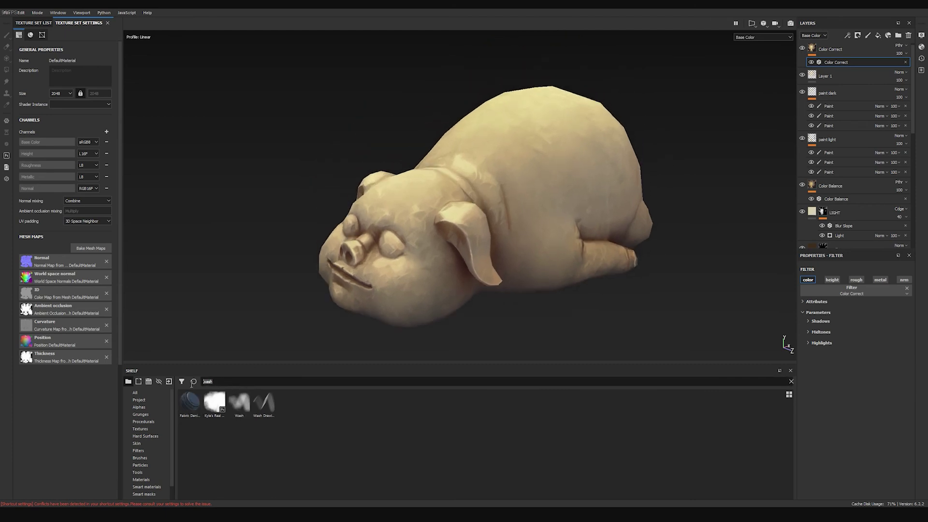
type("color")
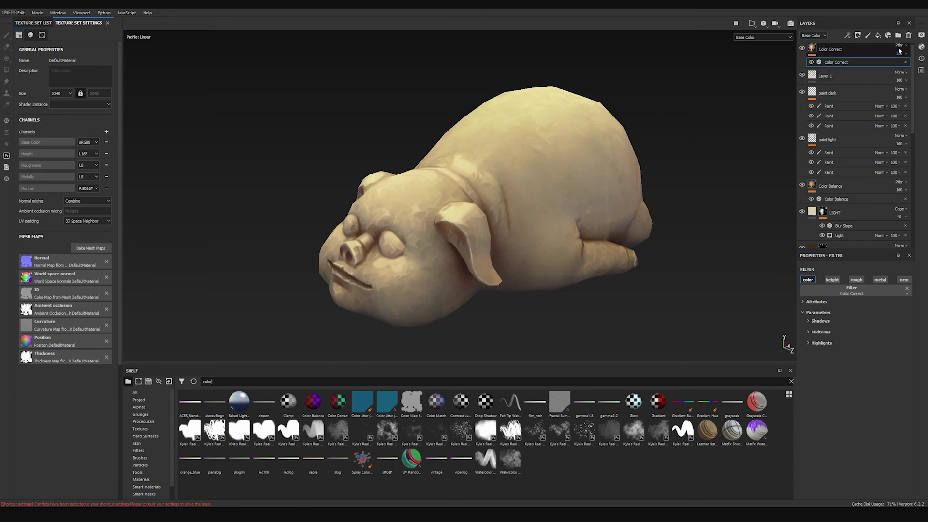
scroll(899, 51, "up", 1)
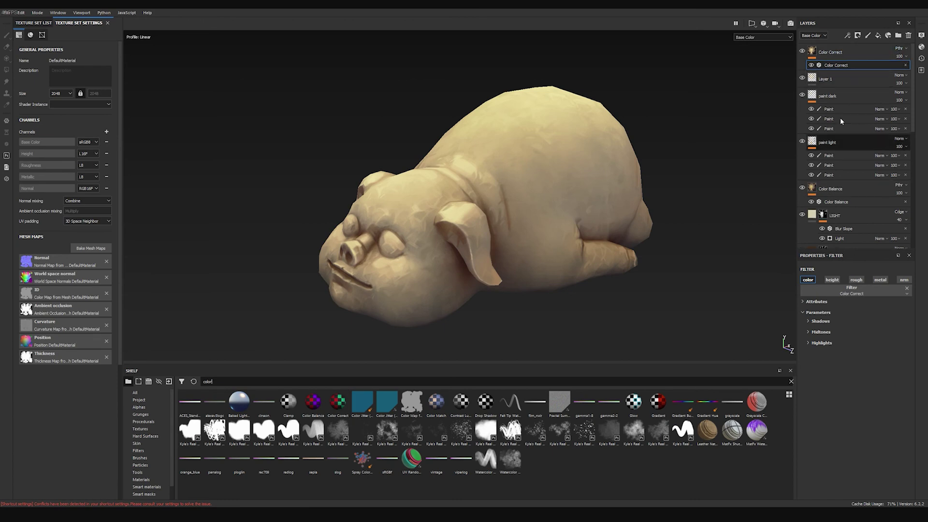
Expand the Color Correct filter's Shadows, Midtones and Highlights parameters and examine their effect on the pig.
left_click(808, 331)
left_click(808, 322)
left_click(807, 428)
left_click_drag(589, 255, 609, 216, "alt")
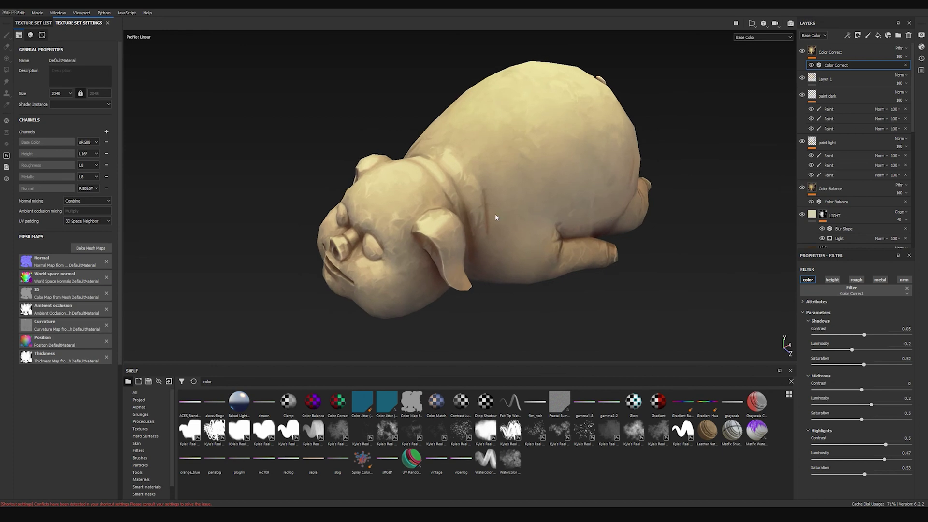
left_click_drag(502, 214, 568, 287, "alt")
left_click_drag(593, 227, 681, 259, "alt")
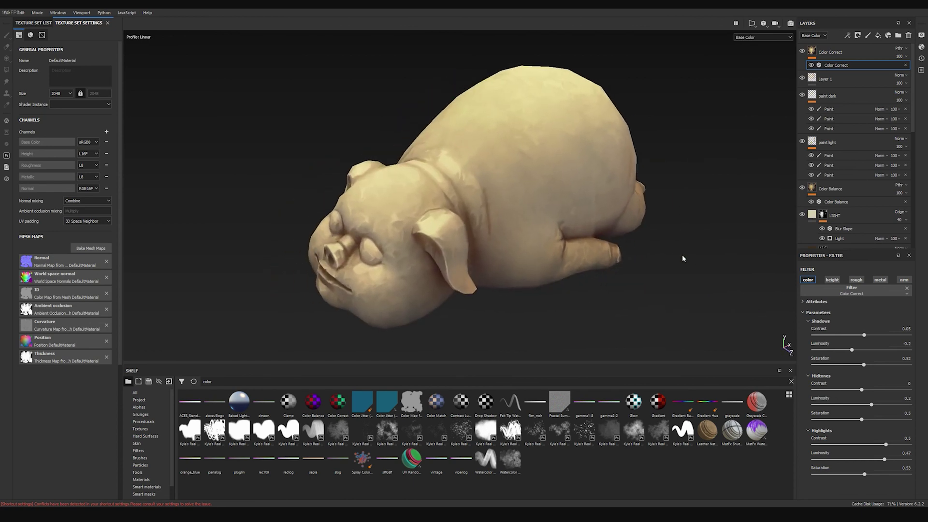
Compare the pig's base color with the Color Correct filter effect disabled and enabled, leaving it on.
left_click(813, 65)
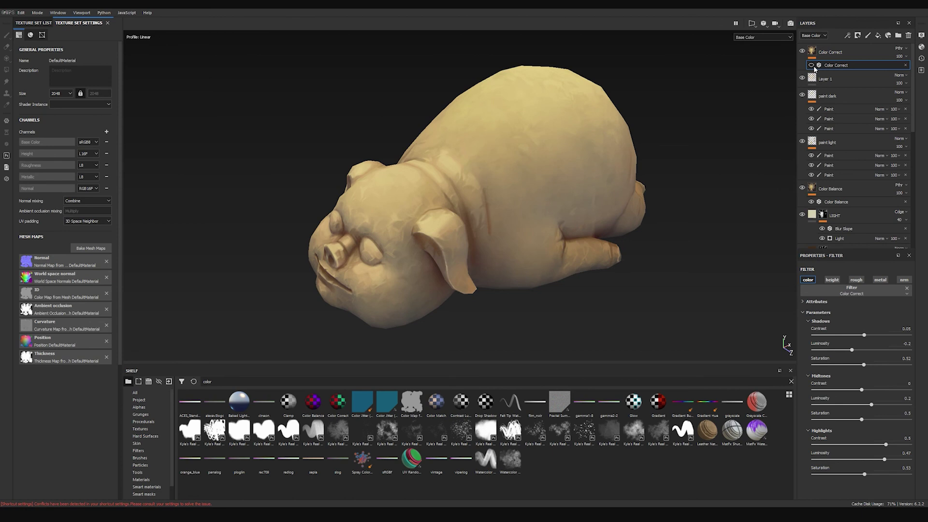
left_click(812, 66)
left_click(812, 65)
left_click(812, 66)
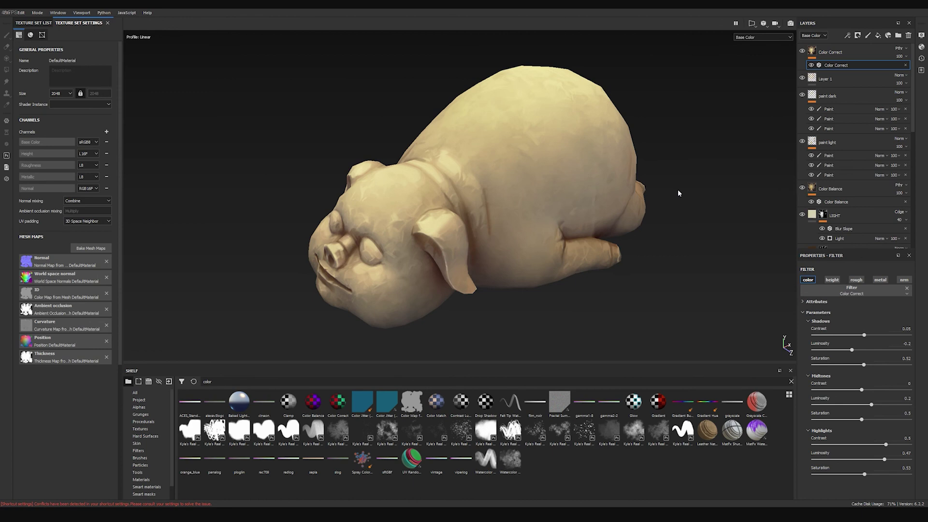
Hide the entire Color Correct layer to inspect the pig, show it again, and examine the corrected colors from several angles.
left_click(803, 51)
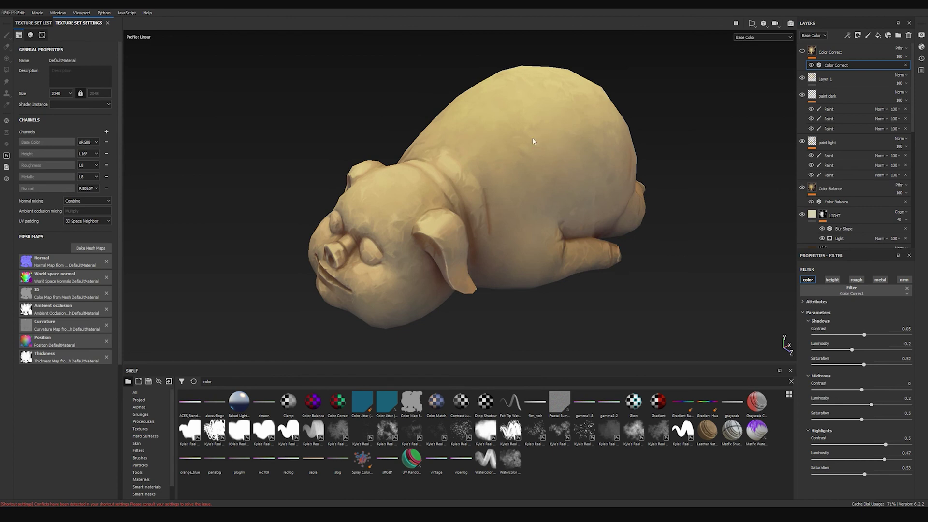
left_click_drag(704, 199, 654, 168, "alt")
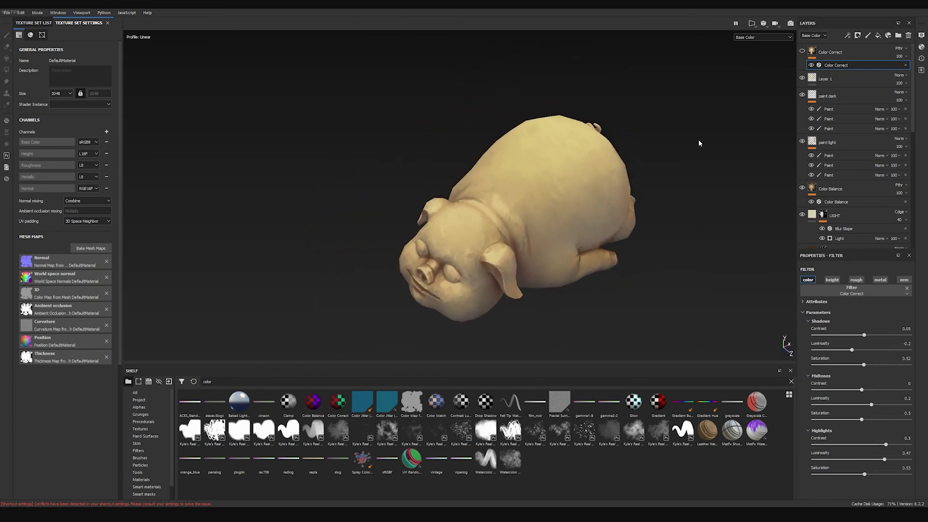
left_click(802, 51)
left_click_drag(650, 225, 660, 261, "alt")
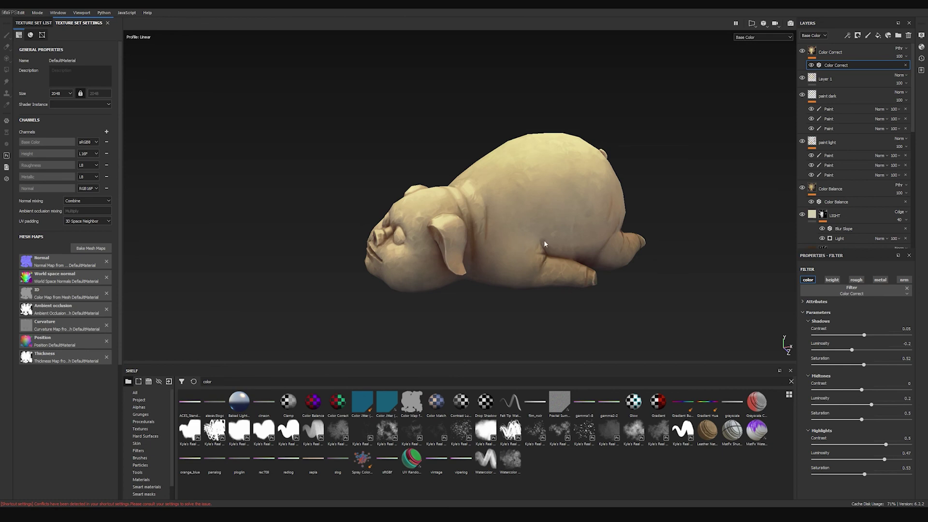
left_click_drag(488, 184, 563, 227, "alt")
right_click_drag(563, 227, 646, 282, "alt")
middle_click_drag(619, 219, 609, 227, "alt")
right_click_drag(608, 226, 618, 246, "alt")
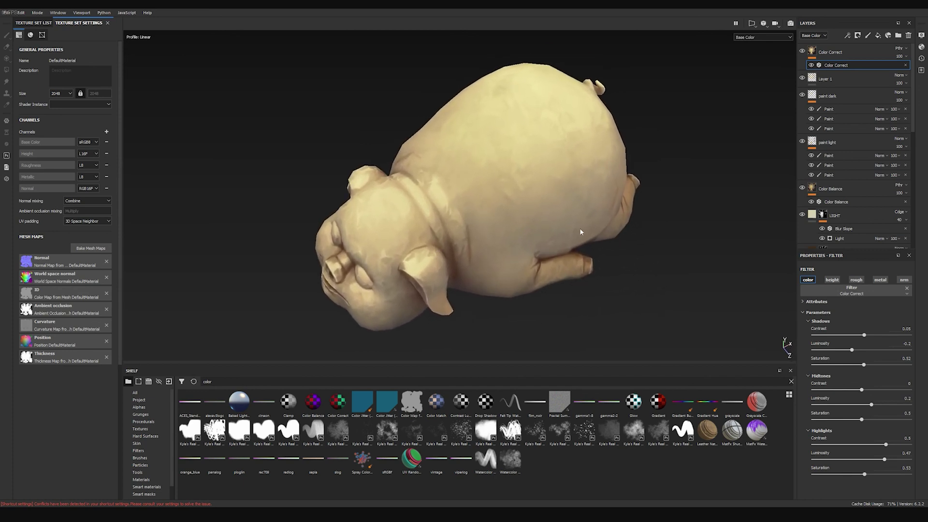
left_click_drag(556, 179, 535, 202, "alt")
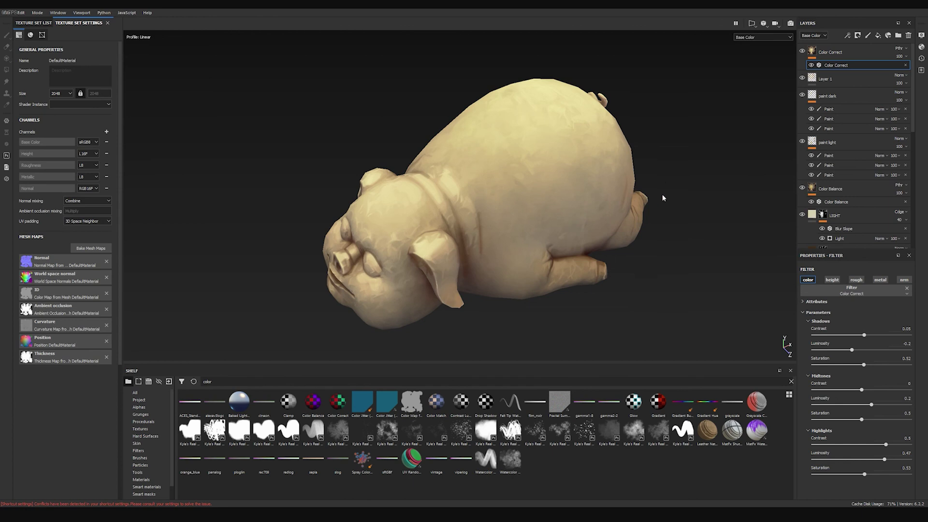
Compare the pig's side and back twice with the Color Correct layer hidden and shown.
left_click(803, 51)
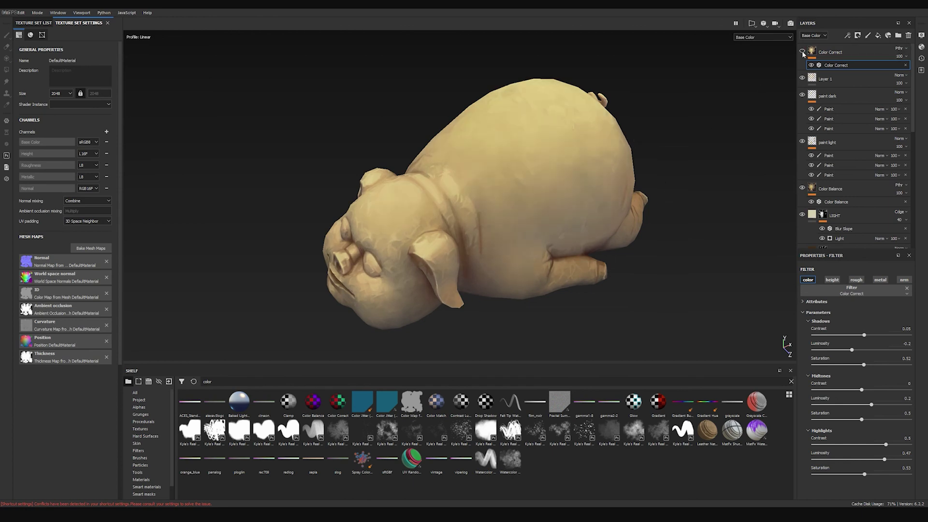
left_click(802, 51)
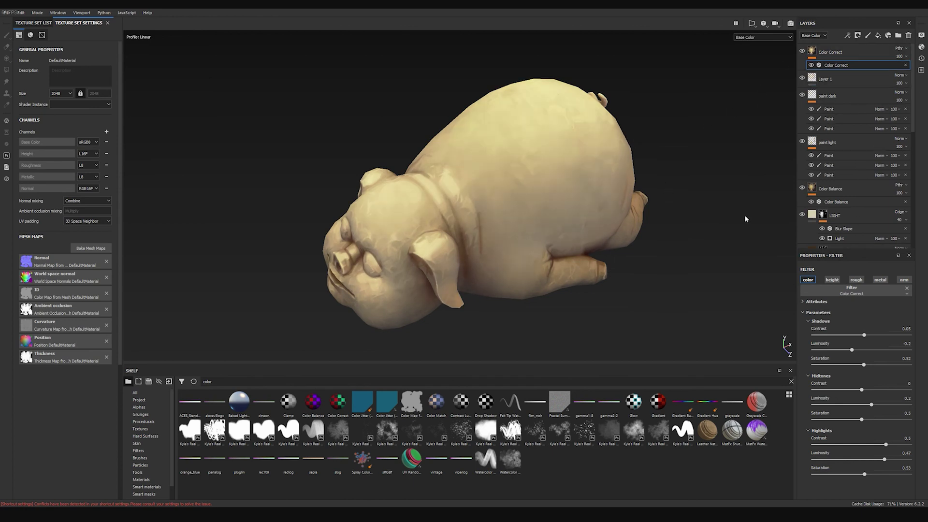
left_click_drag(573, 165, 628, 232, "alt")
left_click(802, 51)
left_click(802, 51)
left_click_drag(724, 257, 666, 196, "alt")
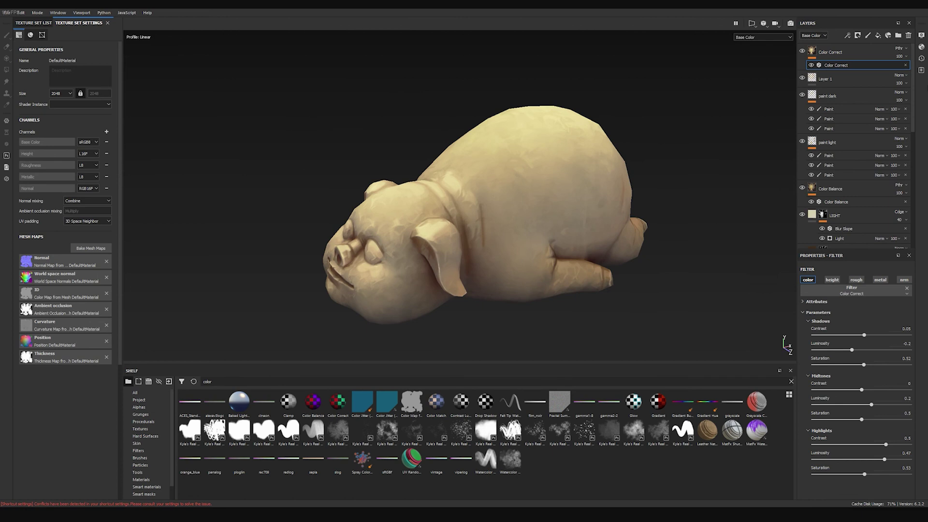
Review the layer stack from the bottom blocking layer back up to the Color Correct layer.
scroll(811, 173, "down", 5)
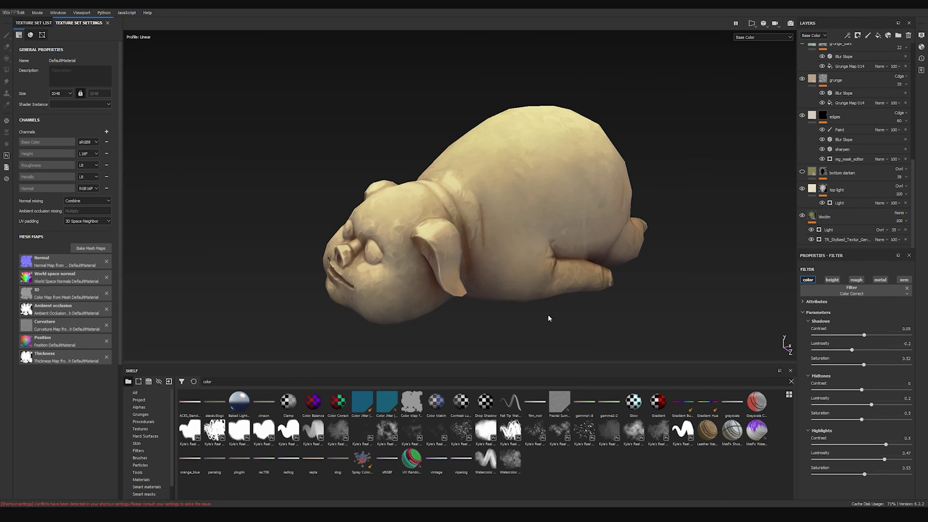
left_click_drag(566, 158, 669, 248, "alt")
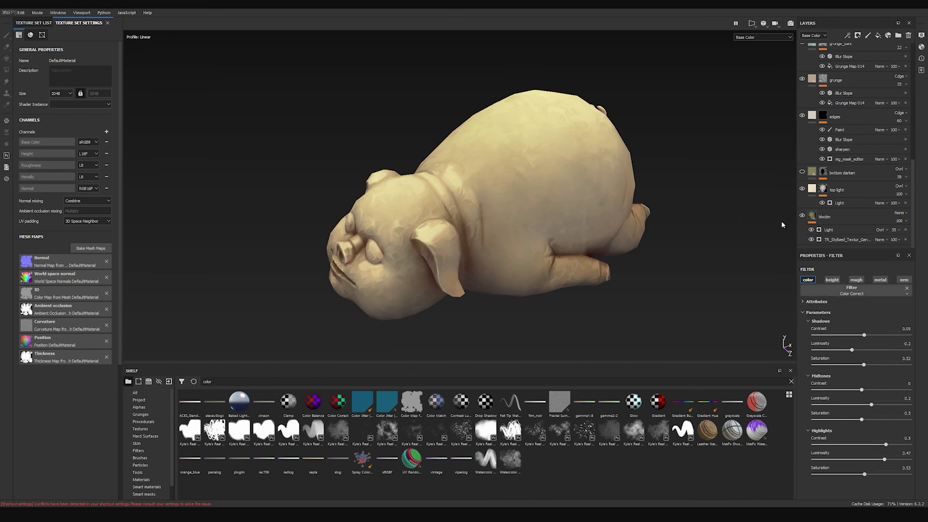
scroll(862, 178, "up", 9)
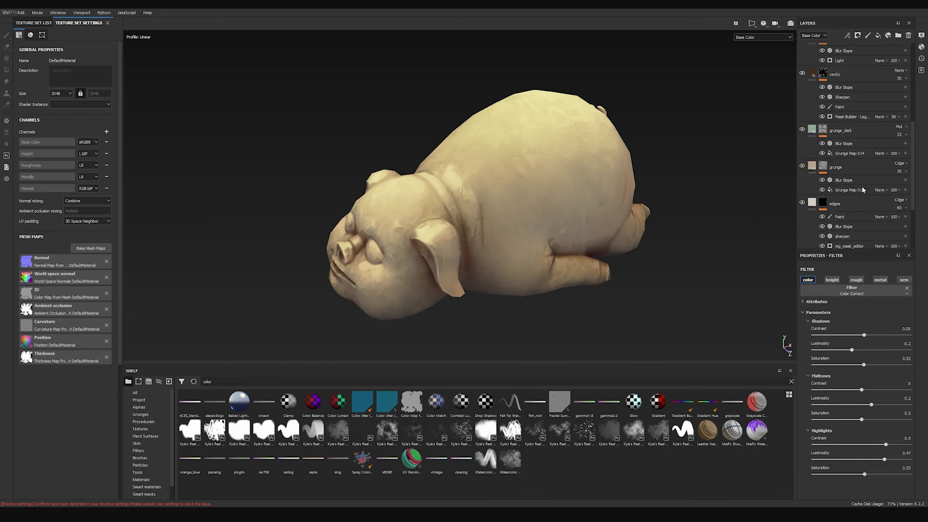
Check the pig's face and body once more with the Color Correct layer hidden and shown.
left_click_drag(435, 262, 538, 189, "alt")
left_click(802, 51)
left_click(802, 51)
left_click_drag(582, 216, 603, 218, "alt")
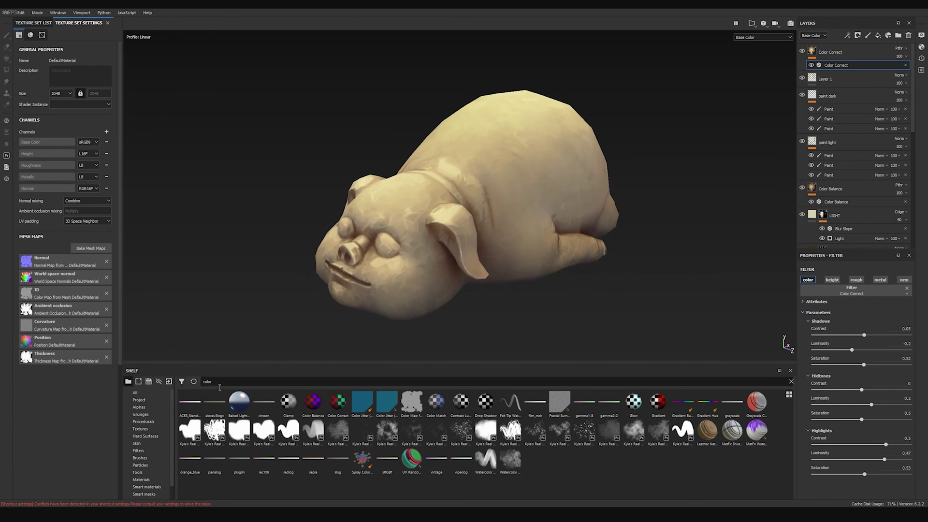
Clear the "color" search from the shelf and browse the Brushes category.
left_click(170, 382)
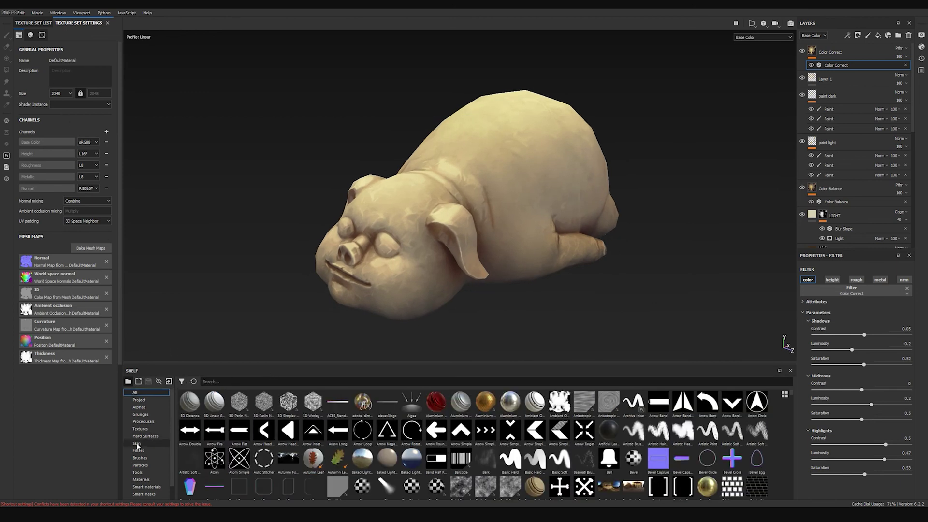
left_click(140, 457)
scroll(434, 432, "down", 3)
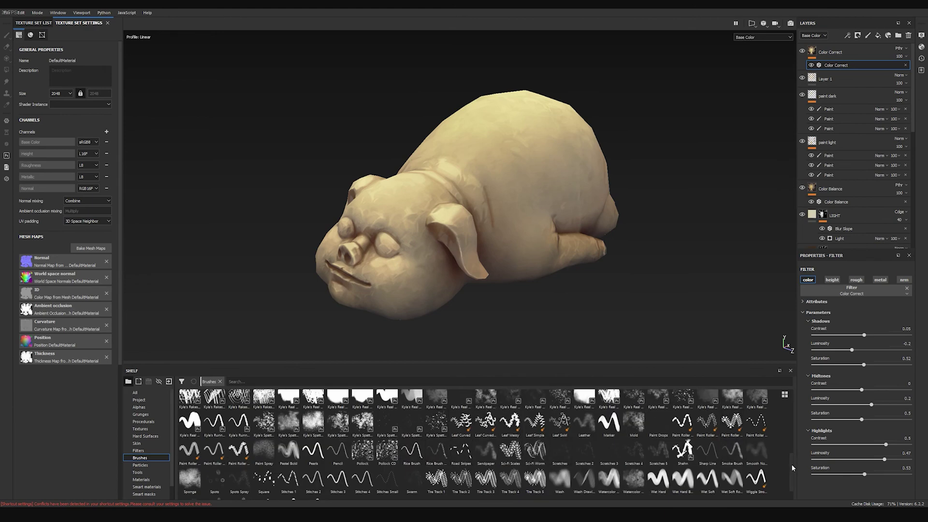
scroll(790, 464, "up", 1)
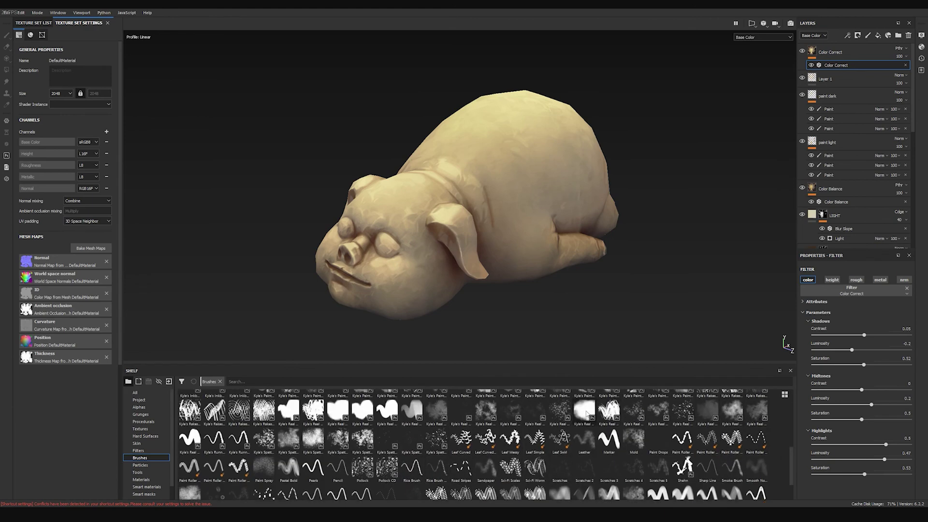
Examine the finished base color around the pig's head, side and back.
mouse_move(531, 202)
left_mouse_down("alt")
mouse_move(659, 182)
mouse_move(658, 171)
mouse_move(479, 191)
mouse_move(554, 187)
mouse_move(541, 194)
left_mouse_up("alt")
left_click_drag(513, 128, 579, 199, "alt")
middle_click_drag(536, 250, 553, 226, "alt")
right_click_drag(542, 232, 578, 266, "alt")
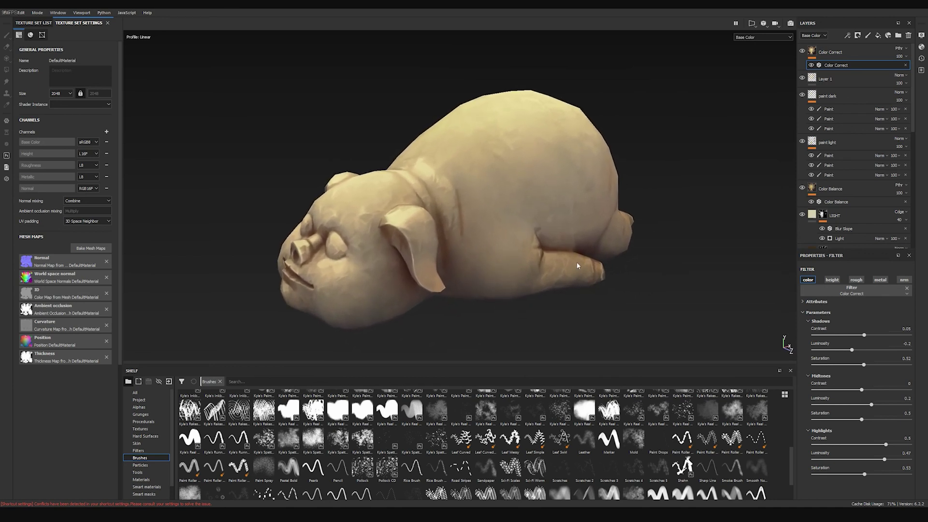
left_click_drag(475, 271, 526, 247, "alt")
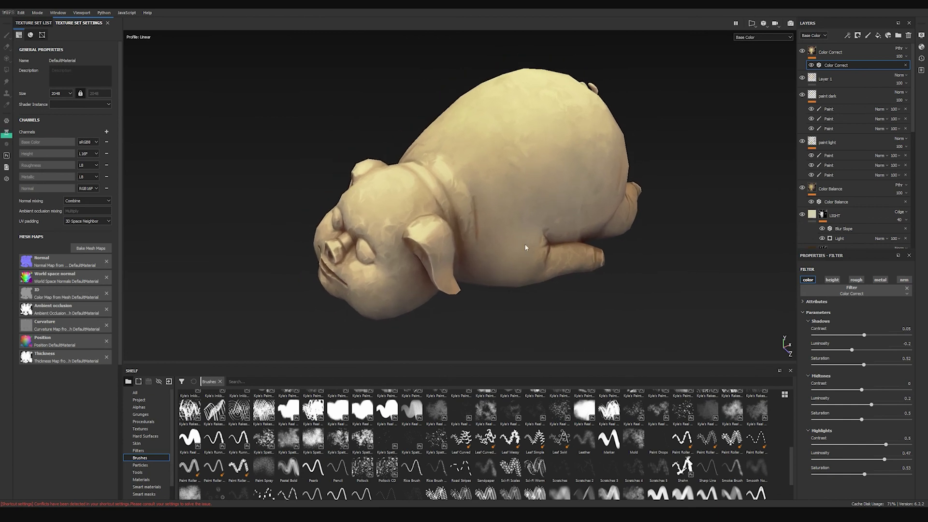
left_click_drag(453, 254, 607, 228, "alt")
middle_click_drag(560, 217, 568, 217, "alt")
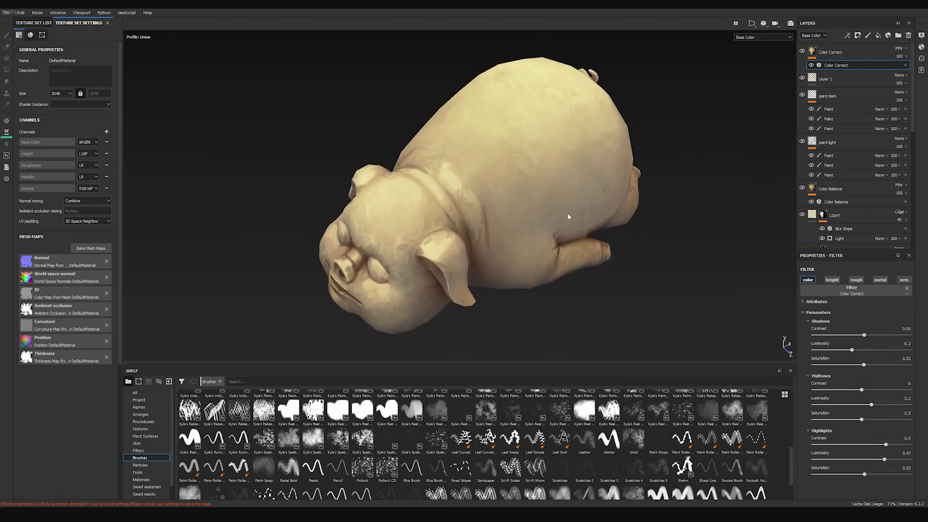